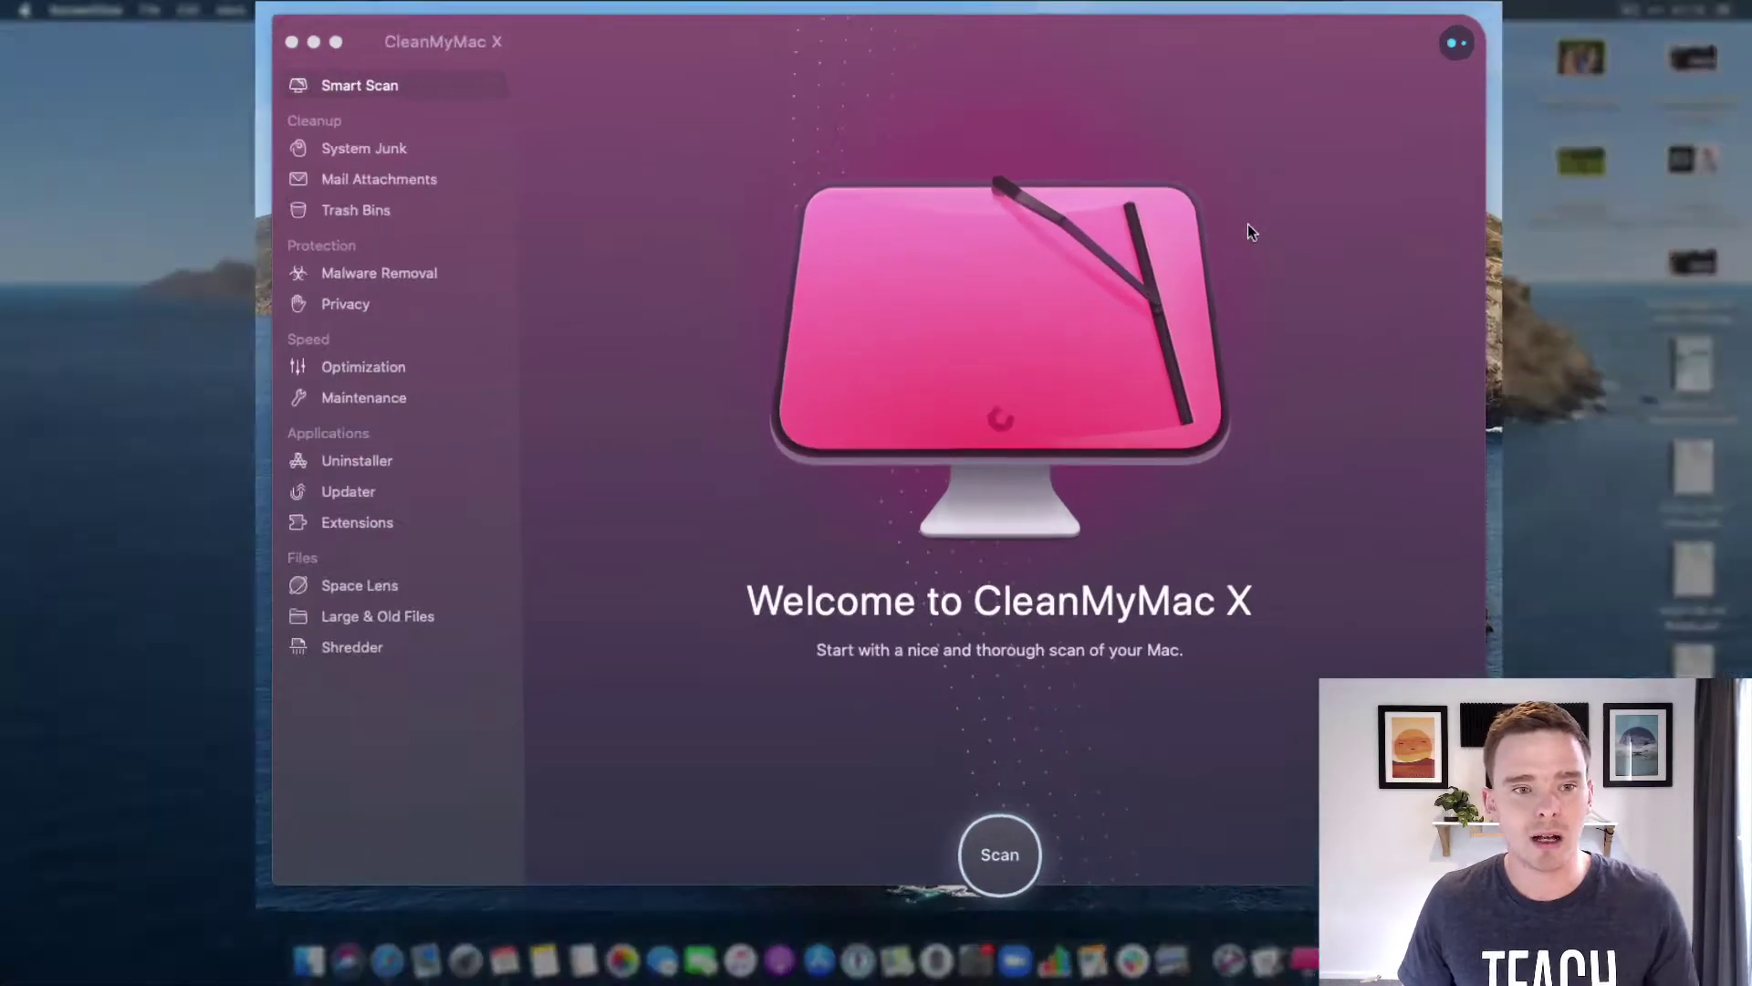
Step: Look through the Cleanup and Protection modules, from System Junk and Mail Attachments to Trash Bins, Malware Removal and Privacy
{"action": "left_click", "coordinate": [372, 157]}
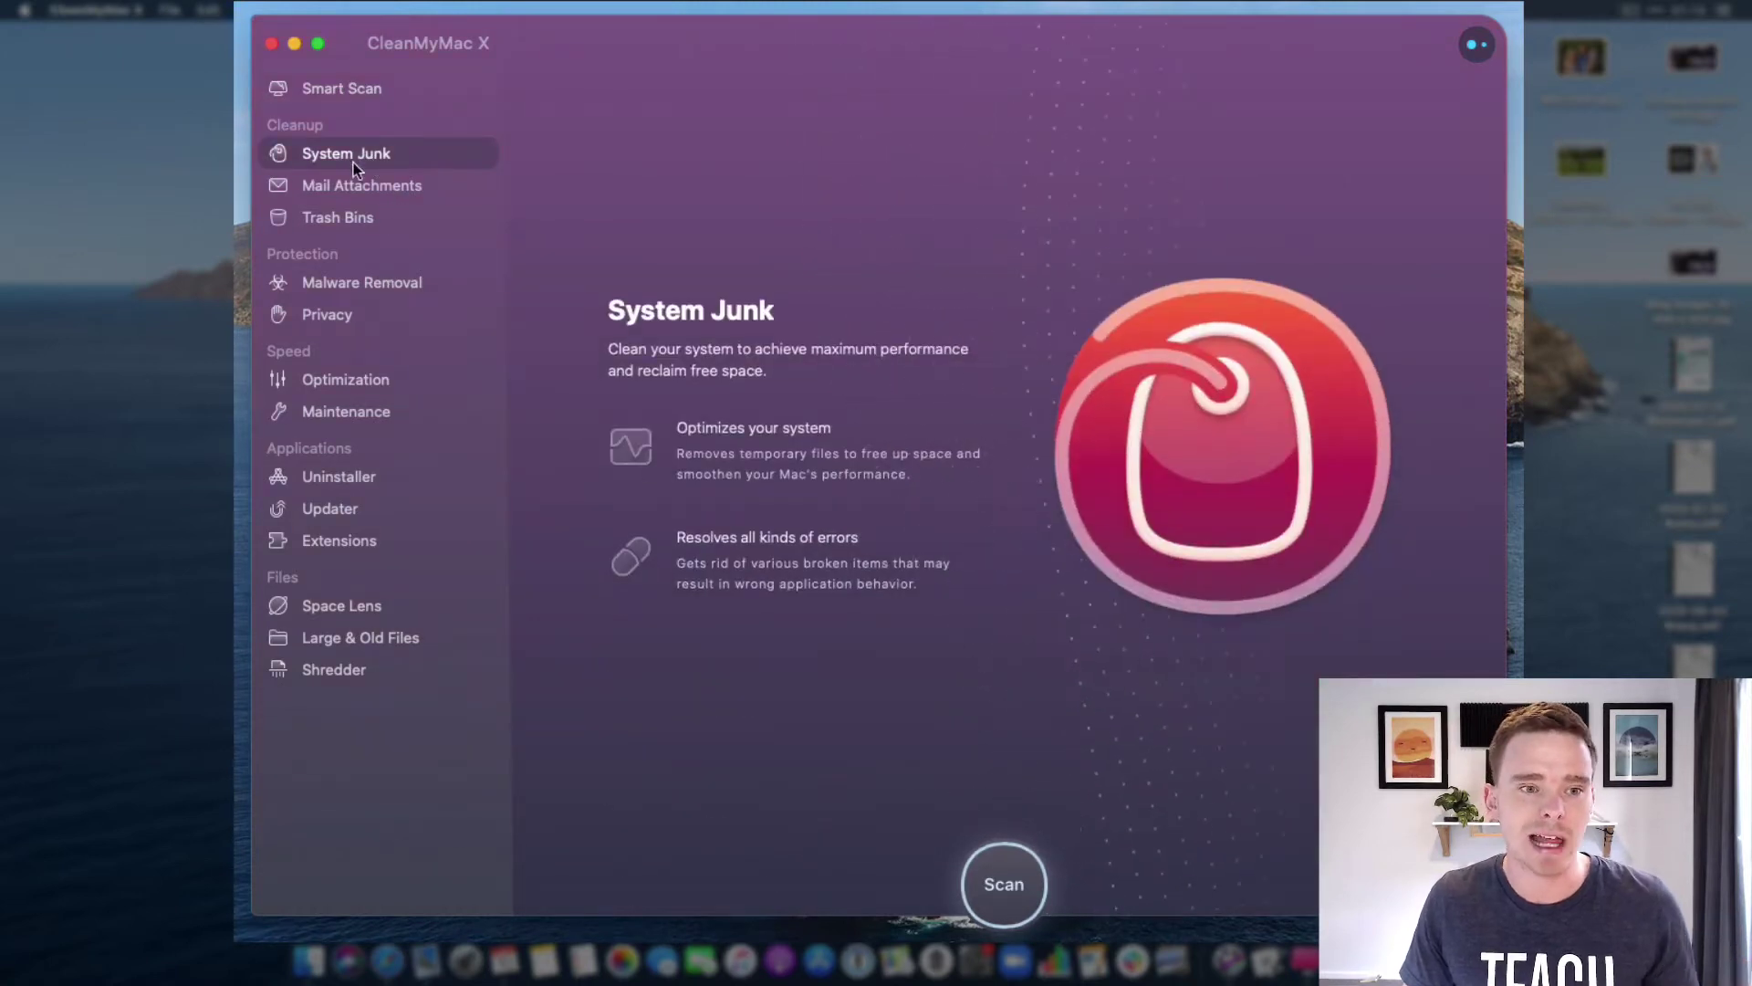
{"action": "left_click", "coordinate": [392, 186]}
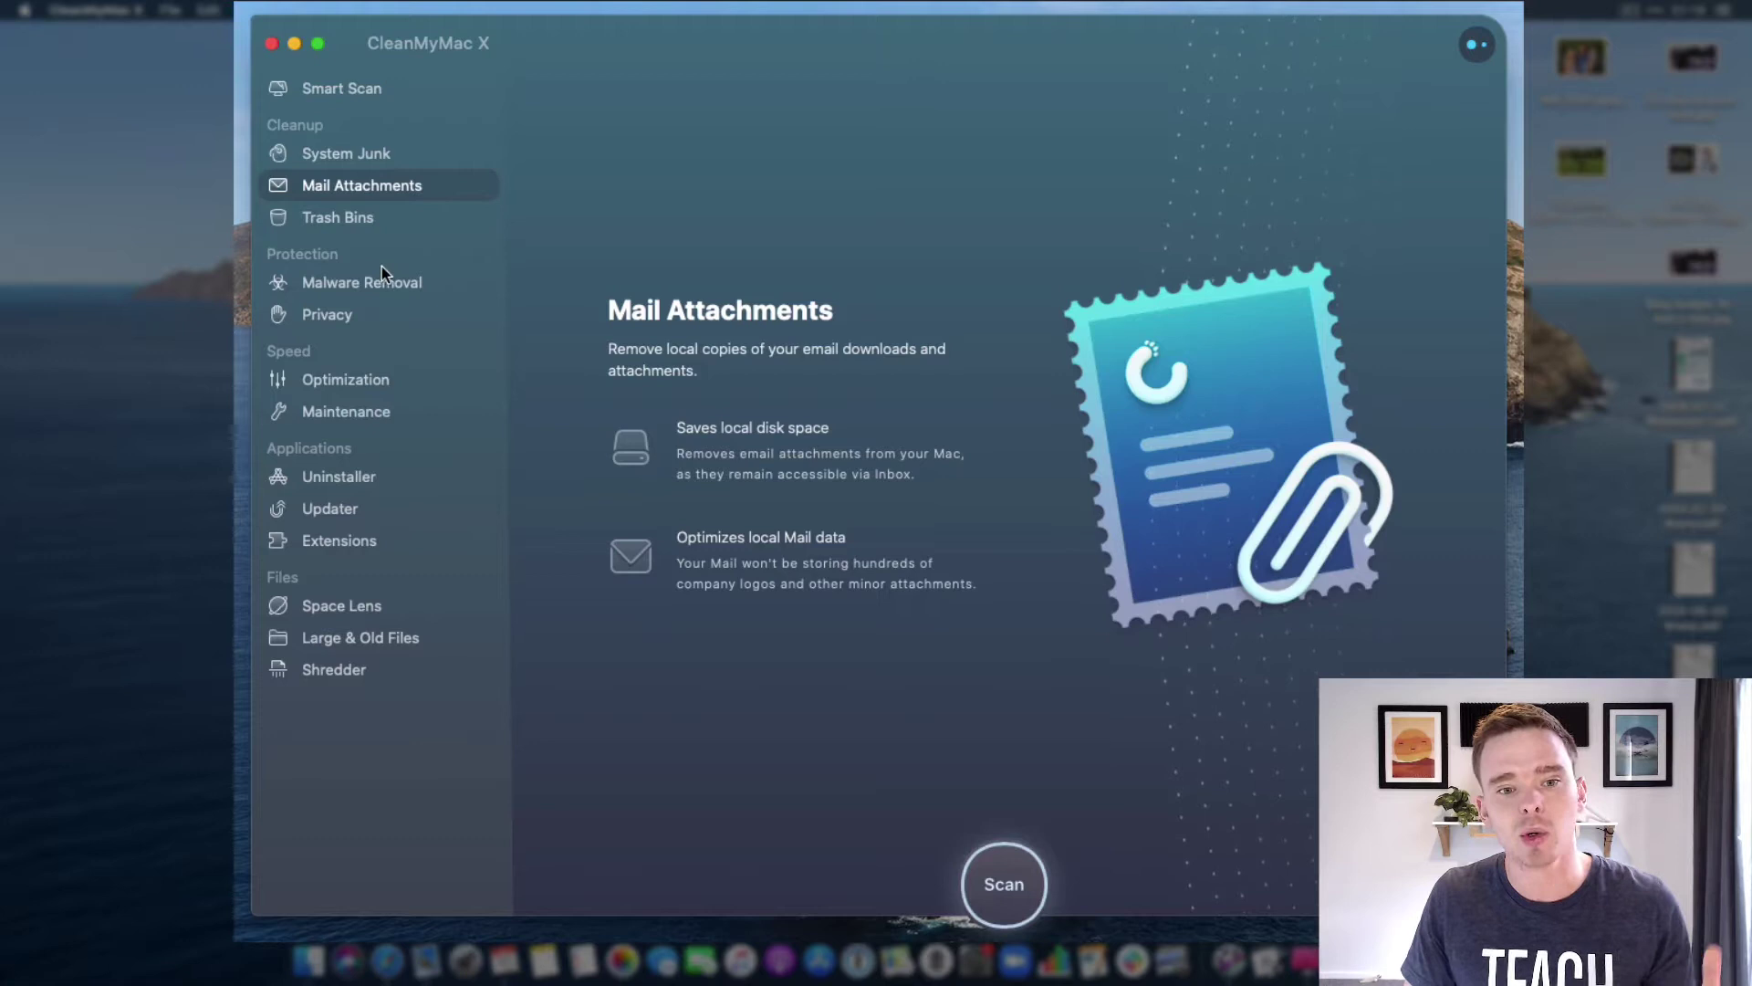
{"action": "left_click", "coordinate": [374, 221]}
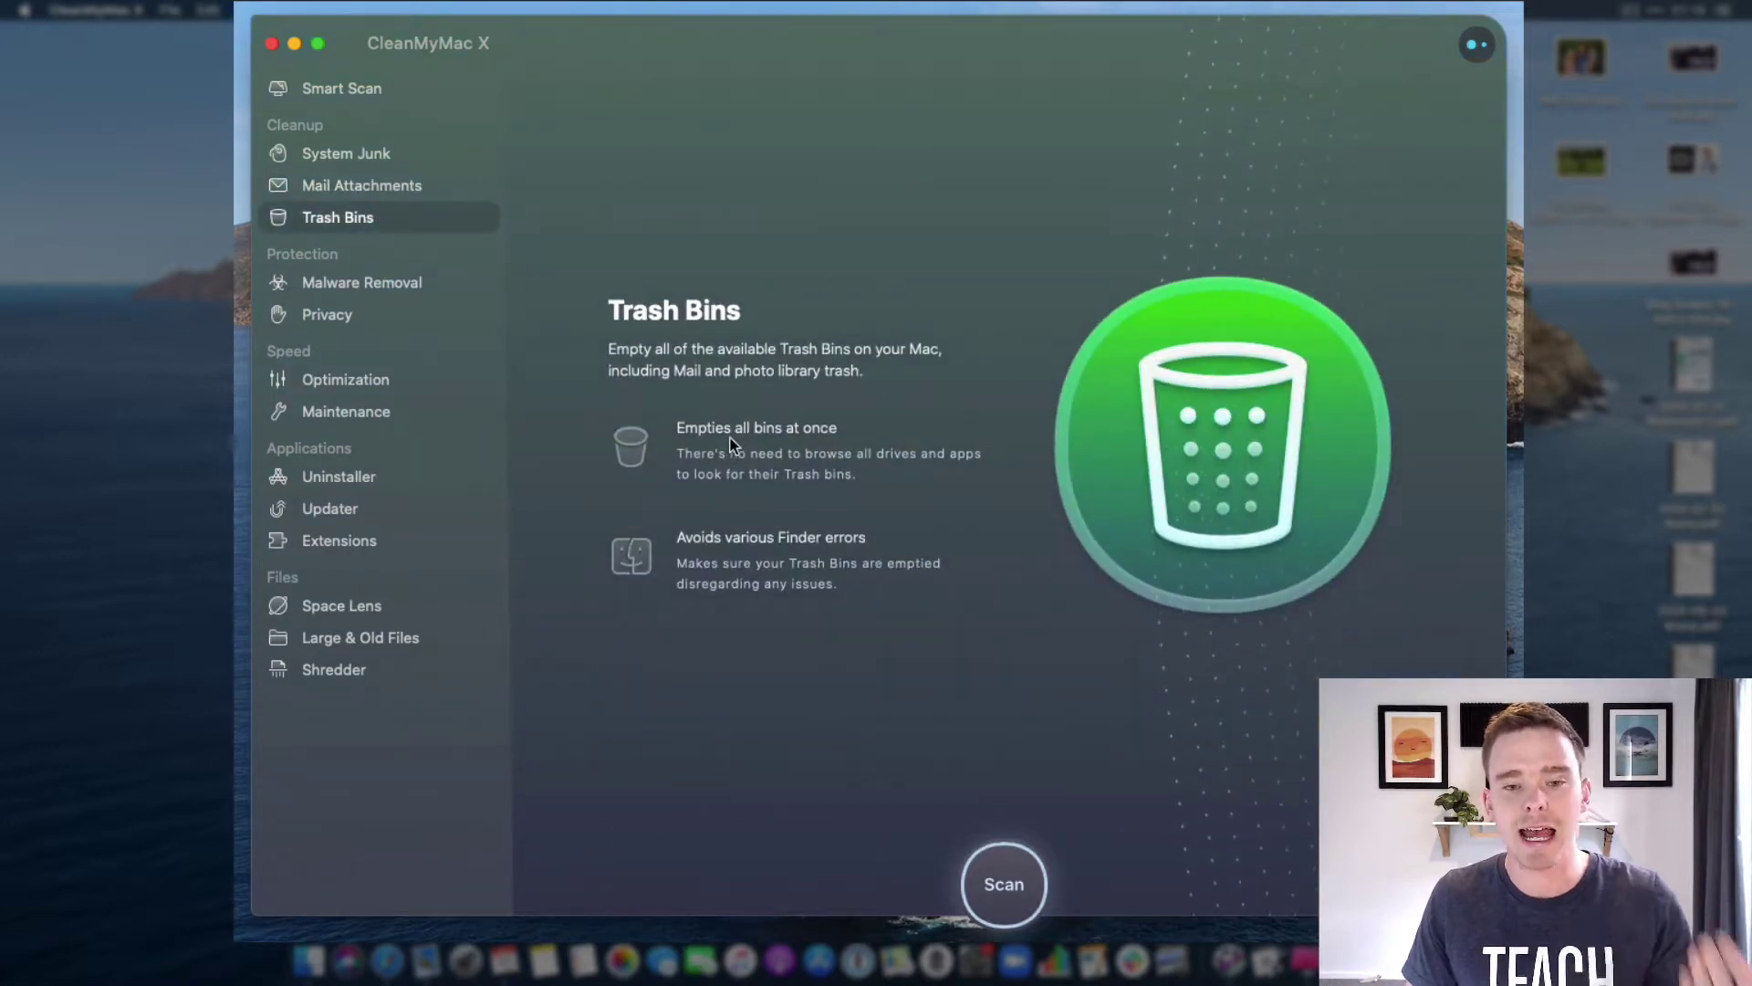
{"action": "left_click", "coordinate": [389, 285]}
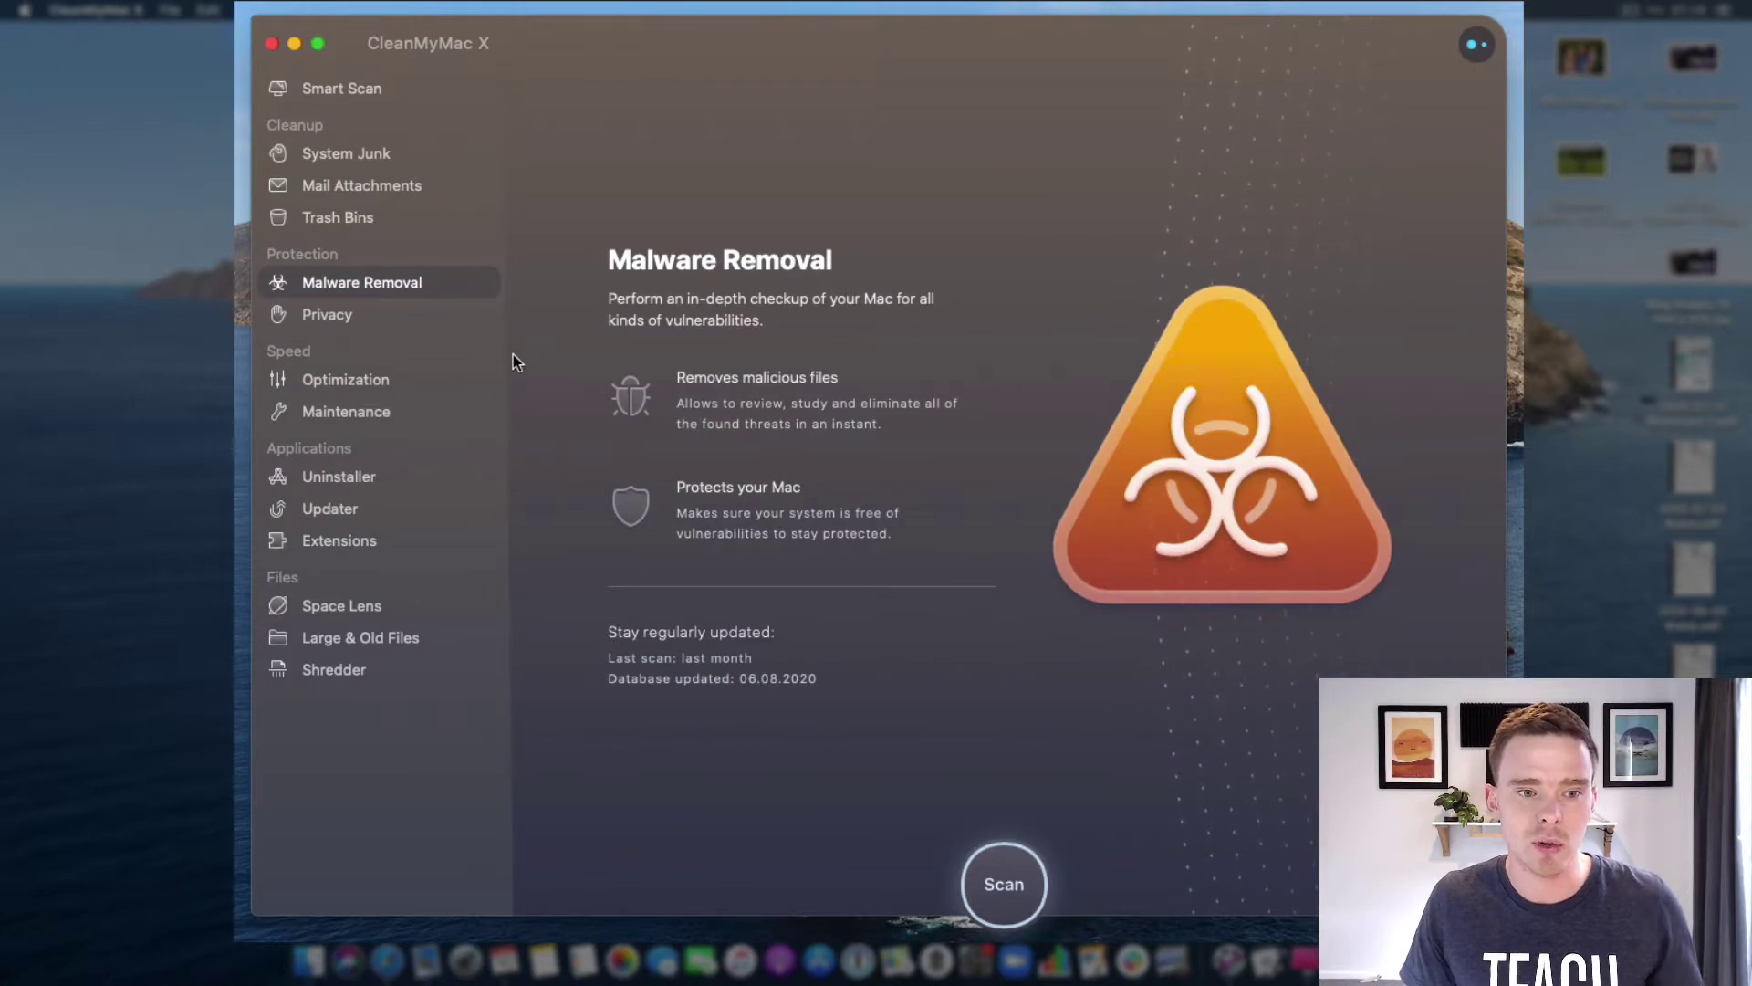
{"action": "left_click", "coordinate": [404, 318]}
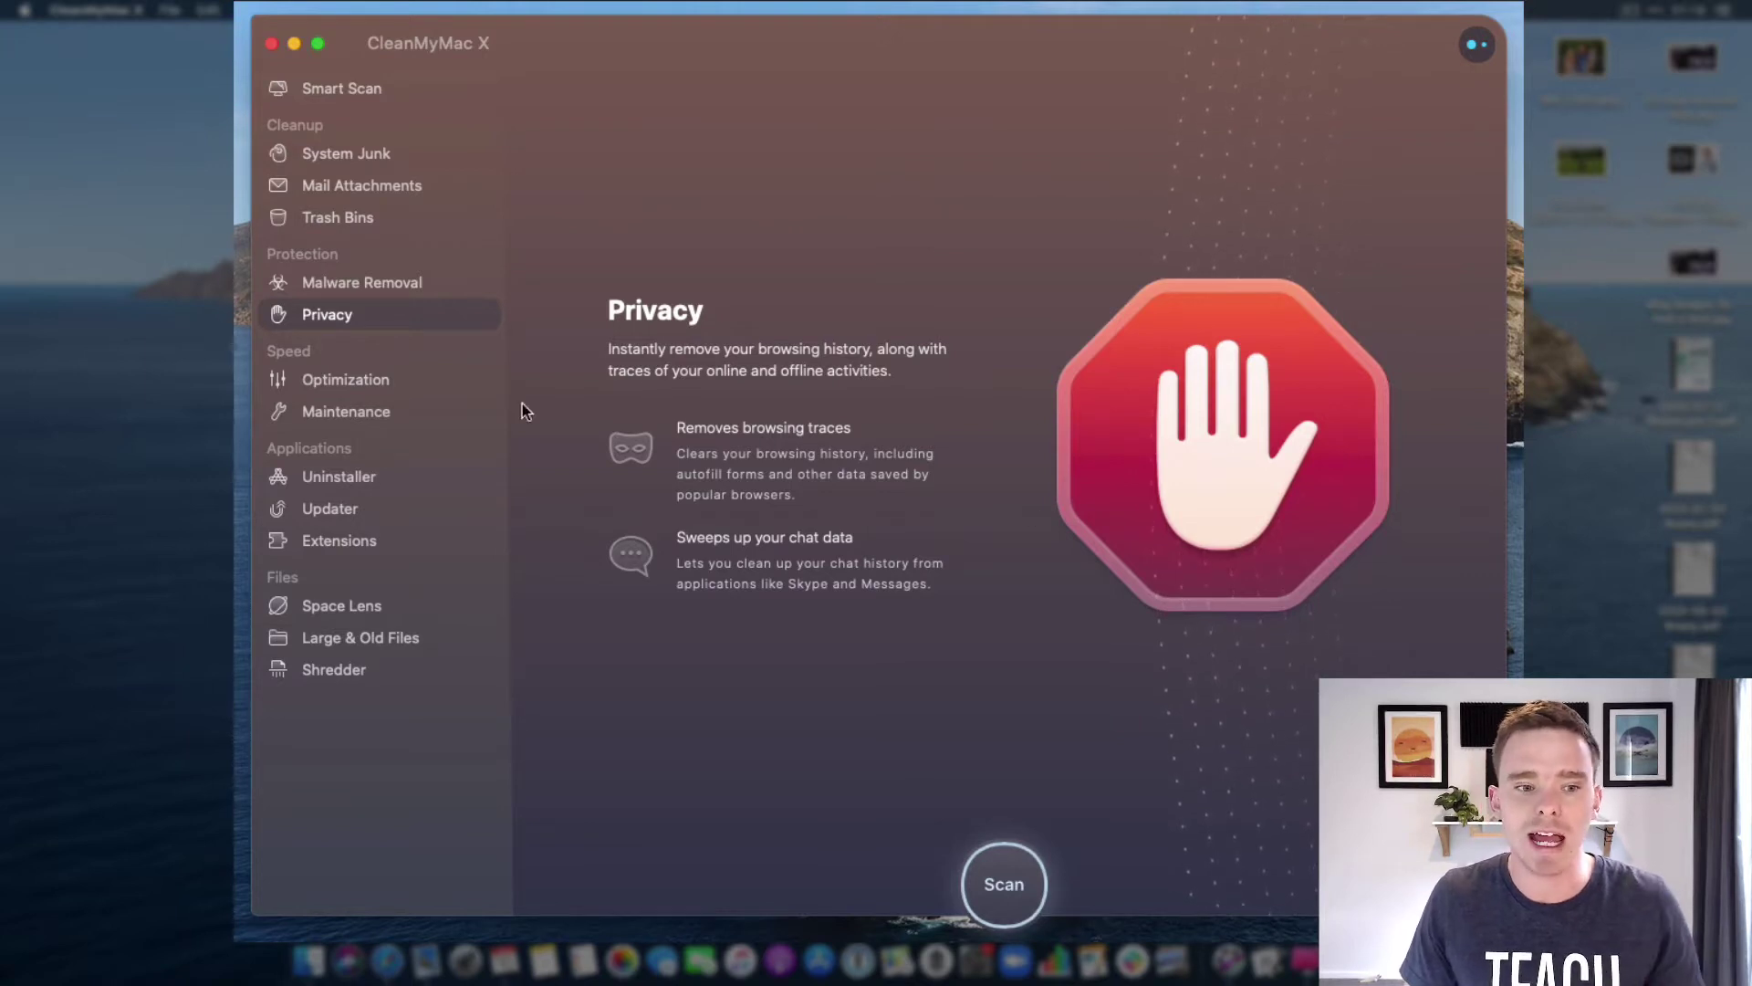
Step: Look through the Speed, Applications and Files modules, from Optimization to Shredder
{"action": "left_click", "coordinate": [335, 381]}
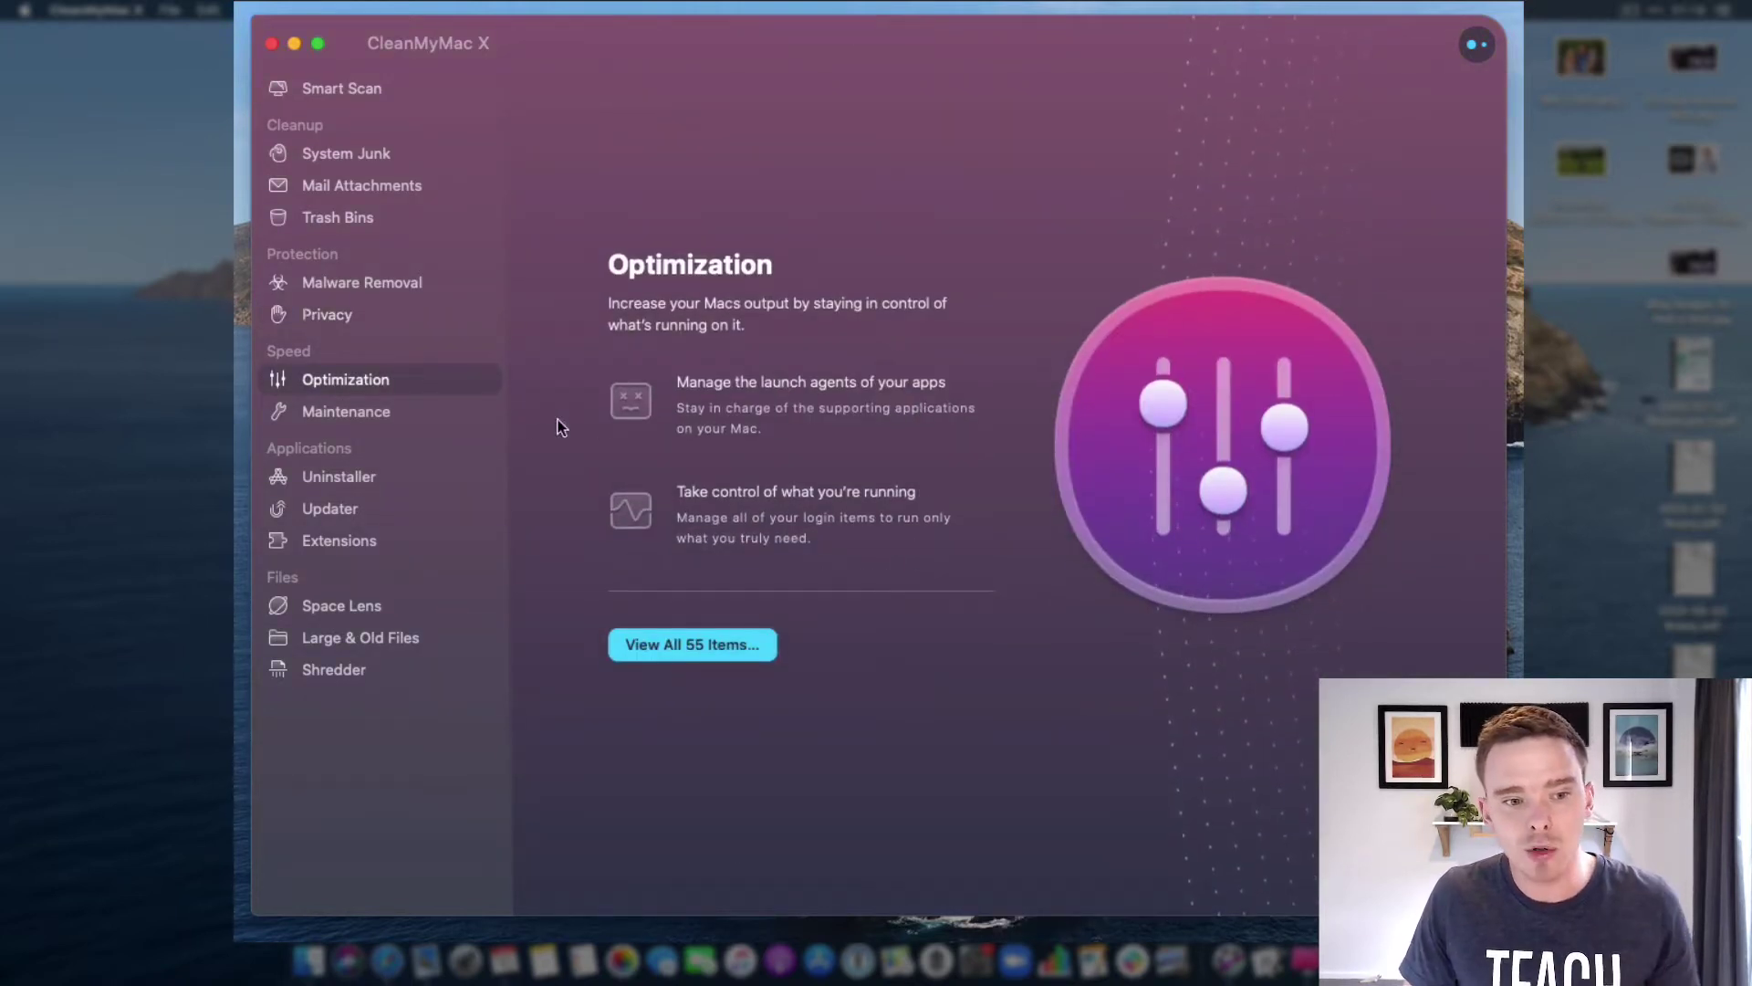
{"action": "left_click", "coordinate": [415, 412]}
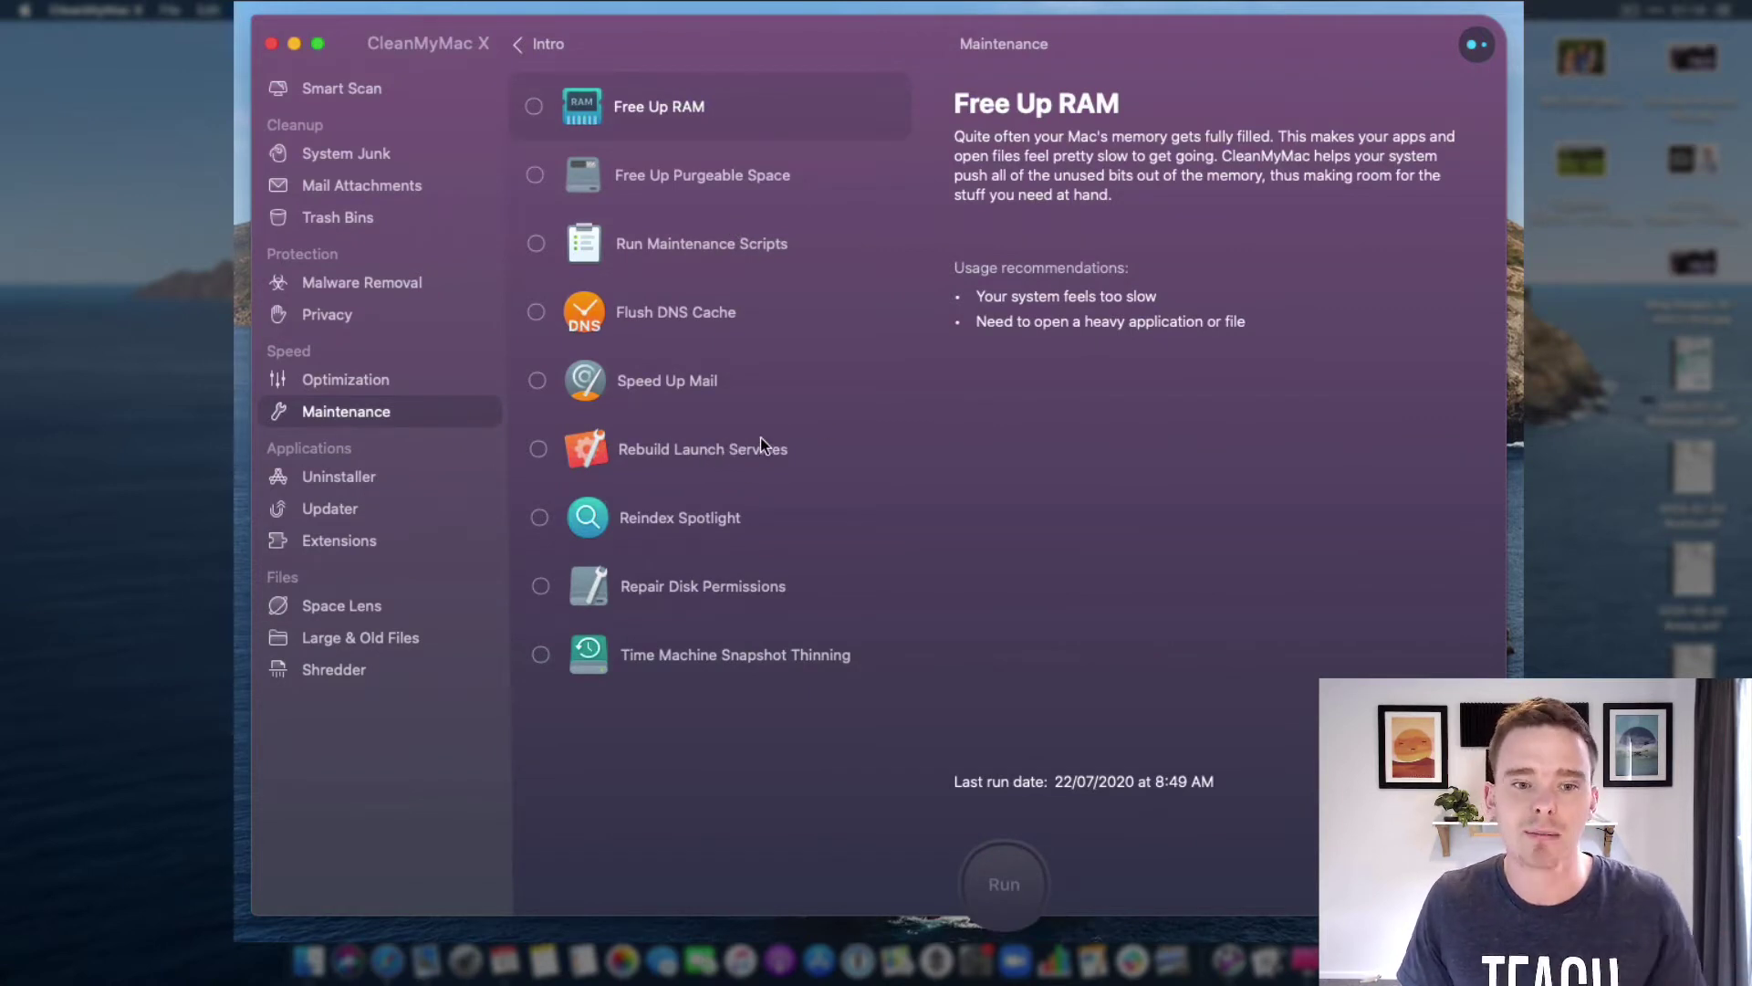
{"action": "left_click", "coordinate": [403, 479]}
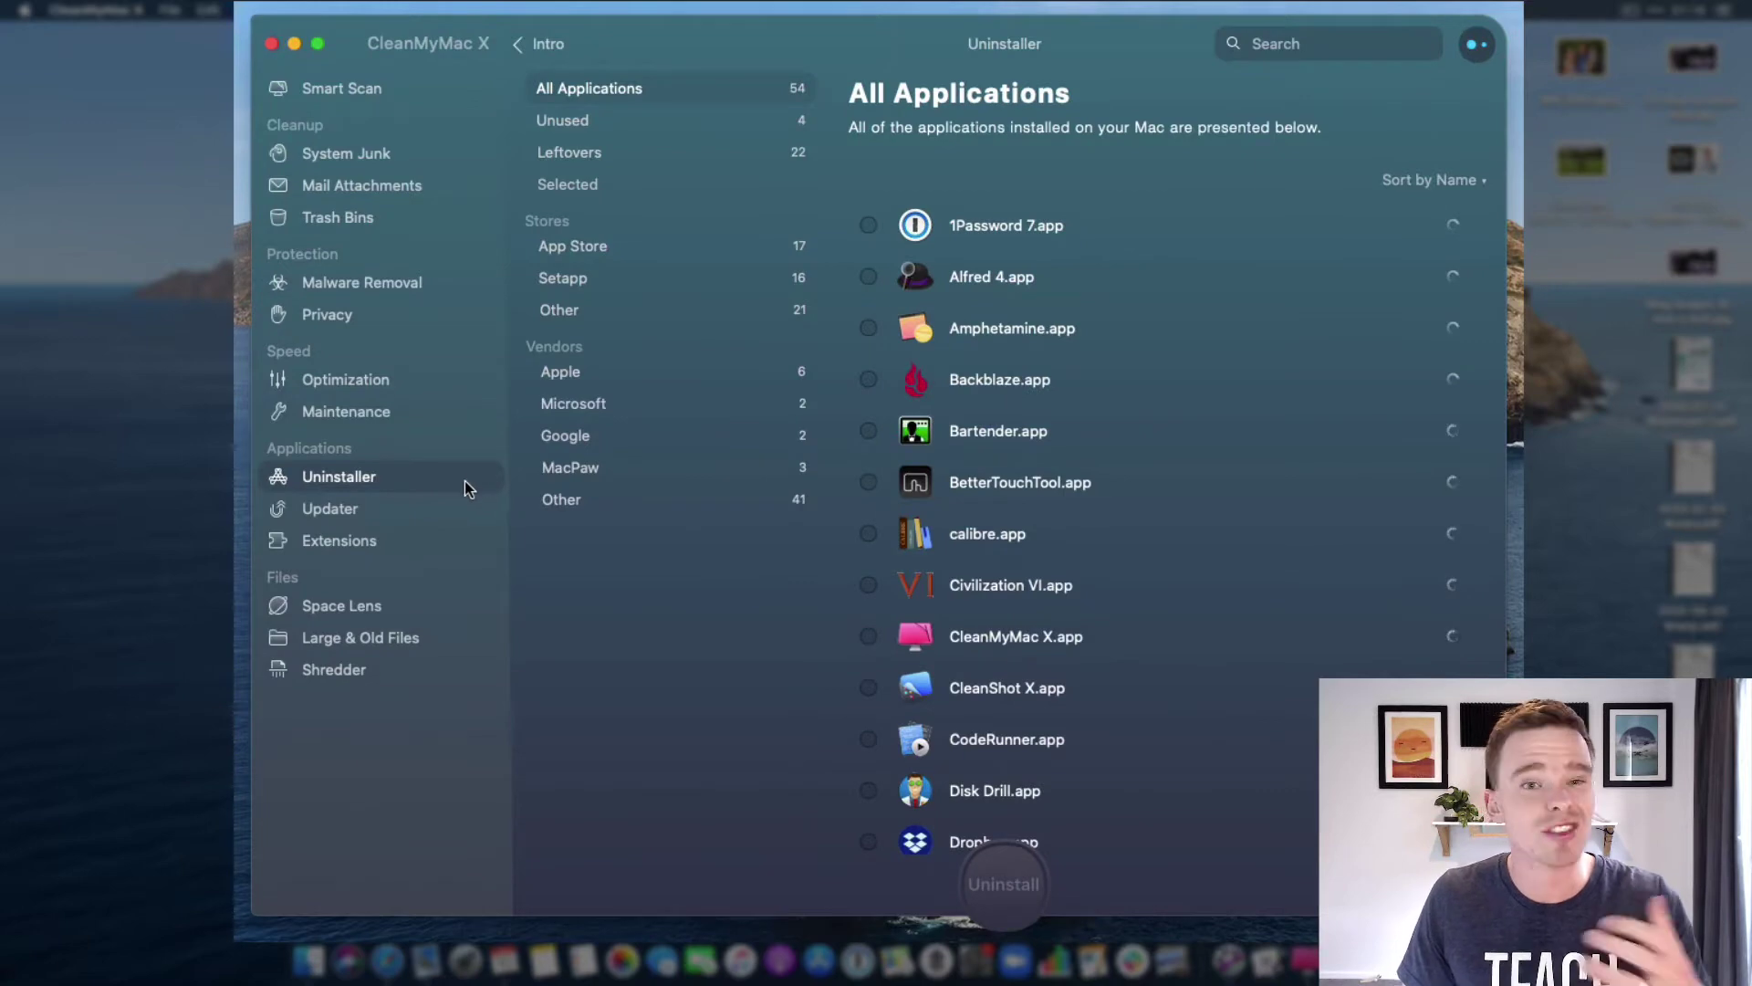
{"action": "left_click", "coordinate": [410, 519]}
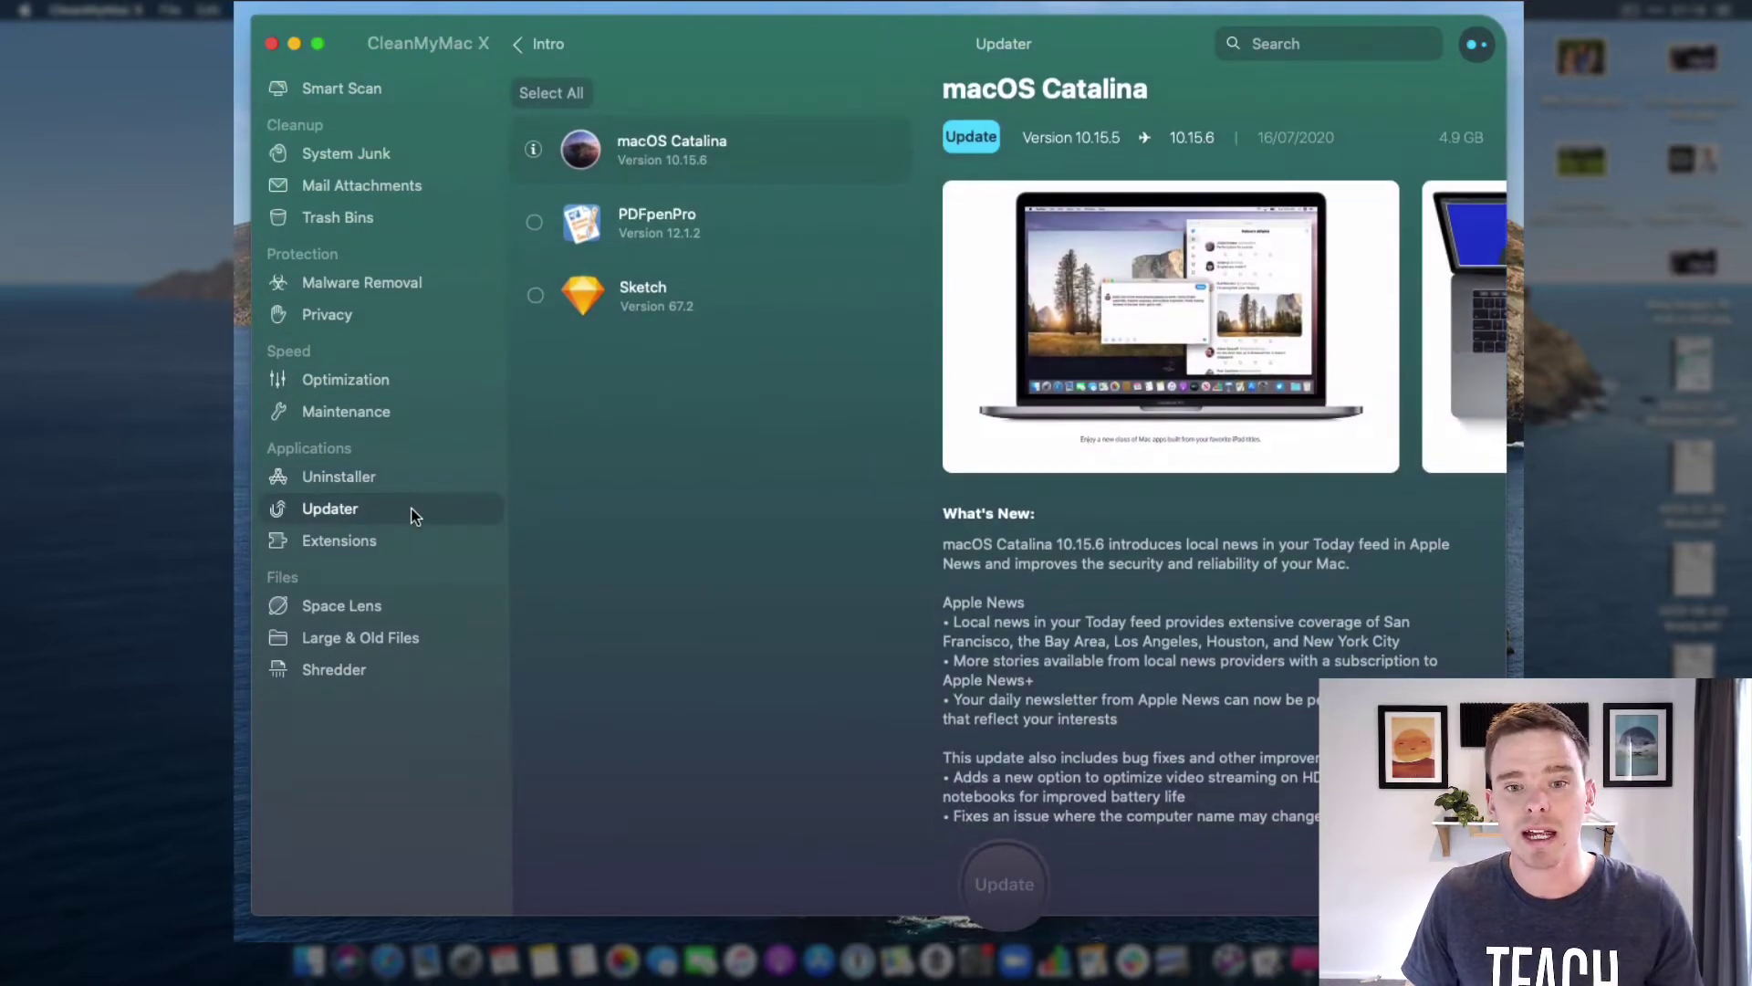
{"action": "left_click", "coordinate": [378, 538]}
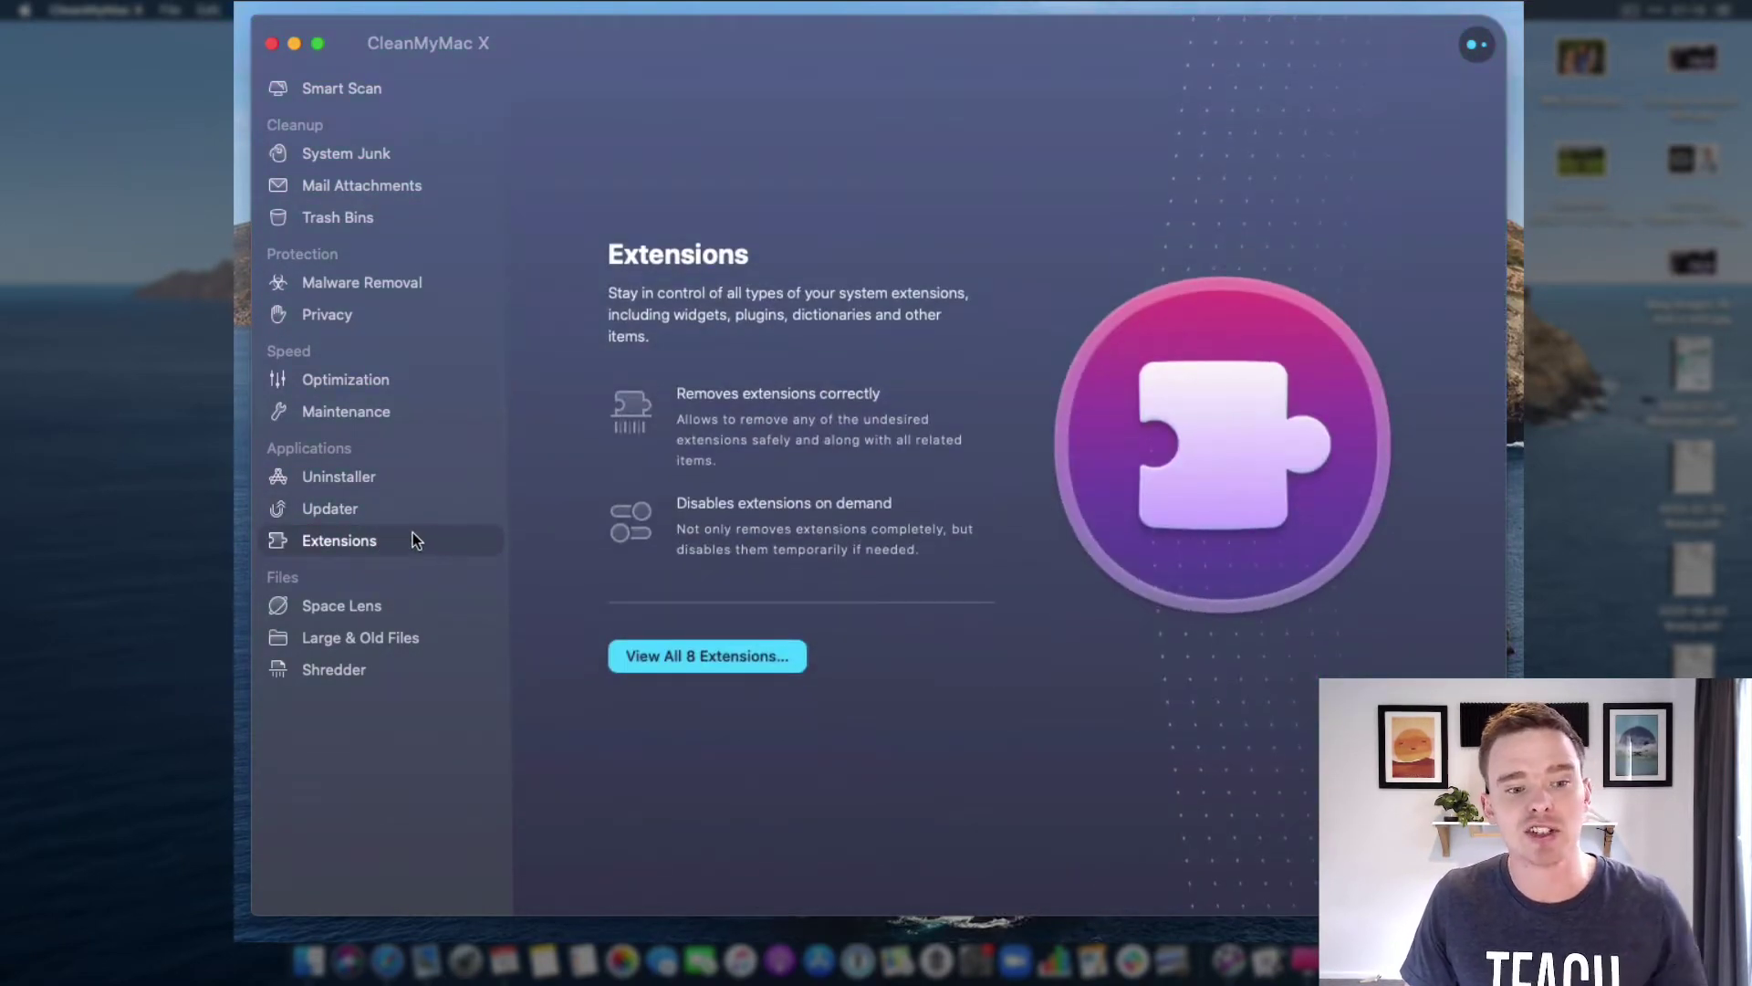
{"action": "left_click", "coordinate": [384, 607]}
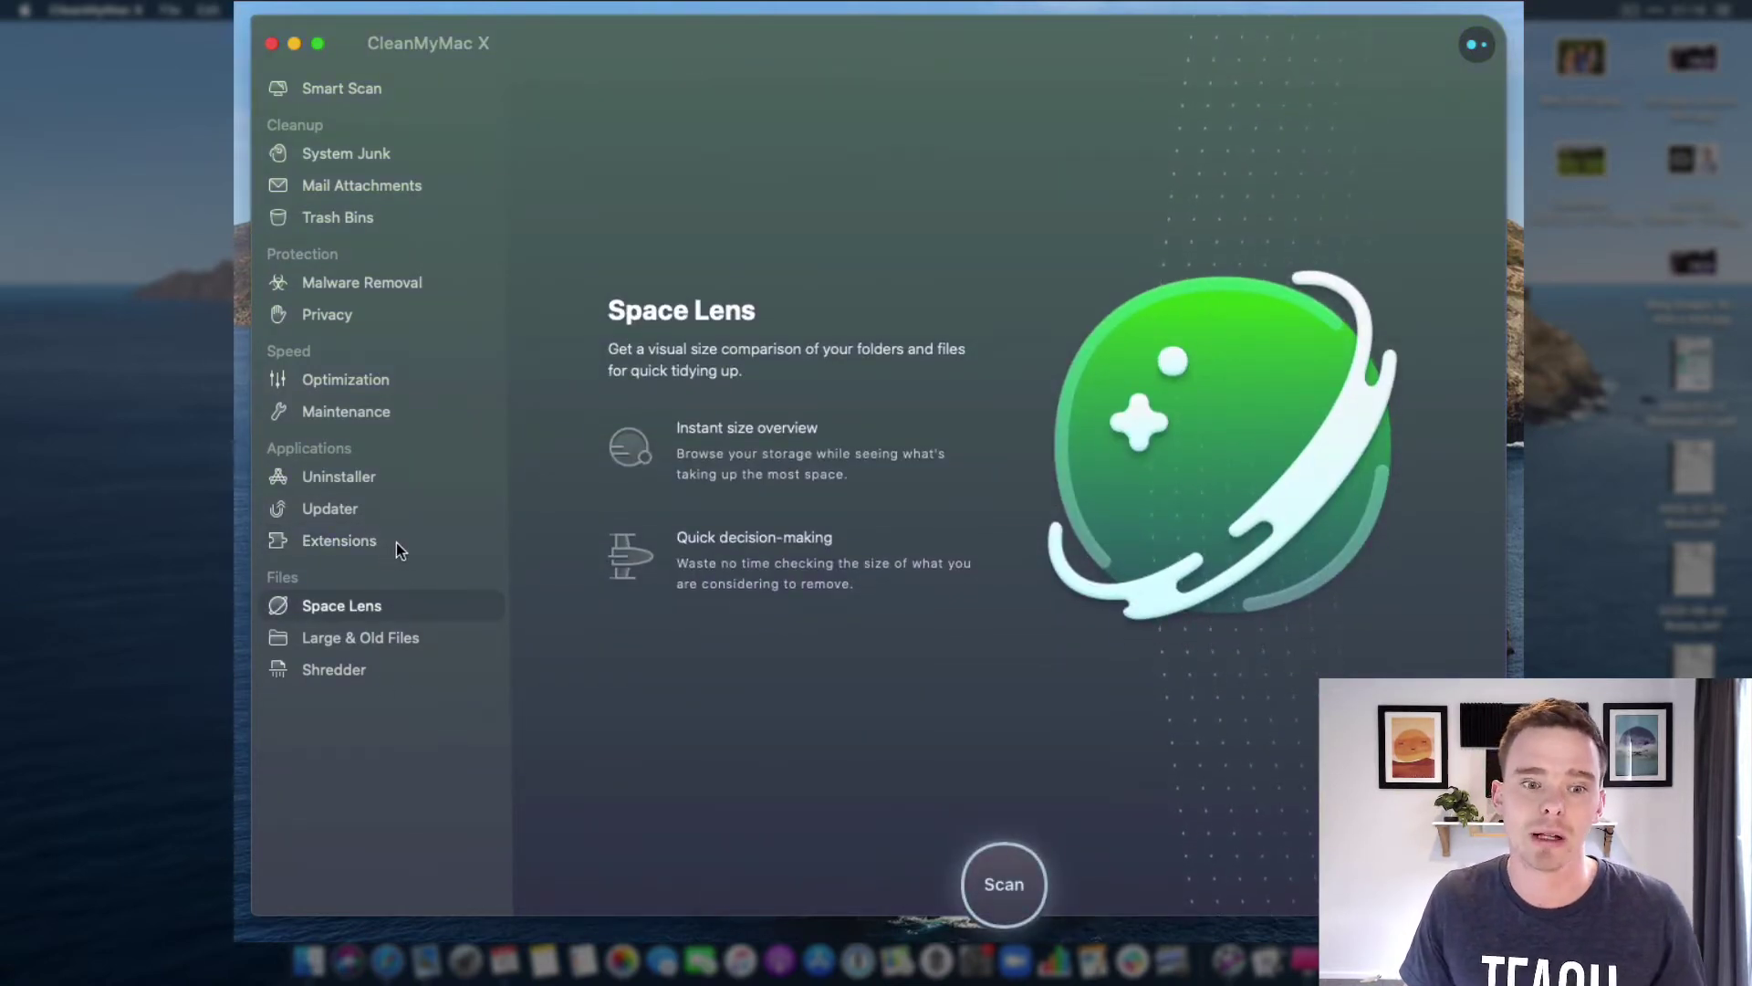
{"action": "left_click", "coordinate": [384, 638]}
{"action": "left_click", "coordinate": [358, 673]}
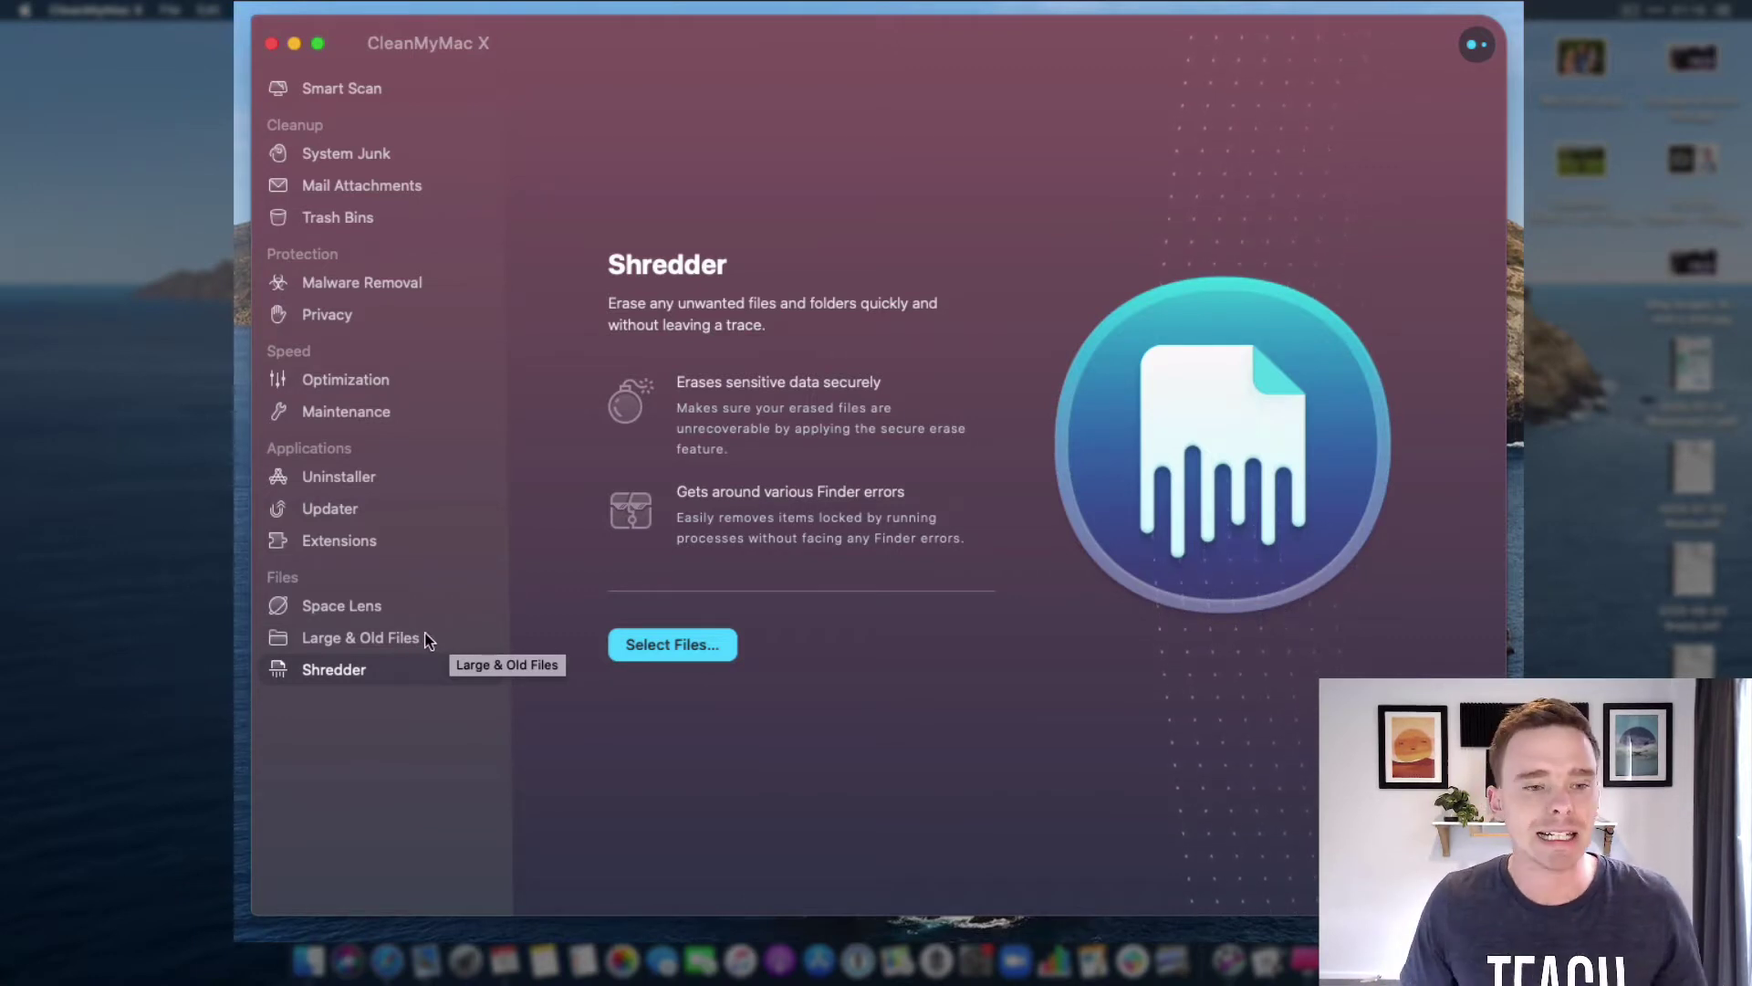
Step: Run a Smart Scan and review the System Junk, Trash Bins and Mail Attachments entries in its cleanup details
{"action": "left_click", "coordinate": [377, 91]}
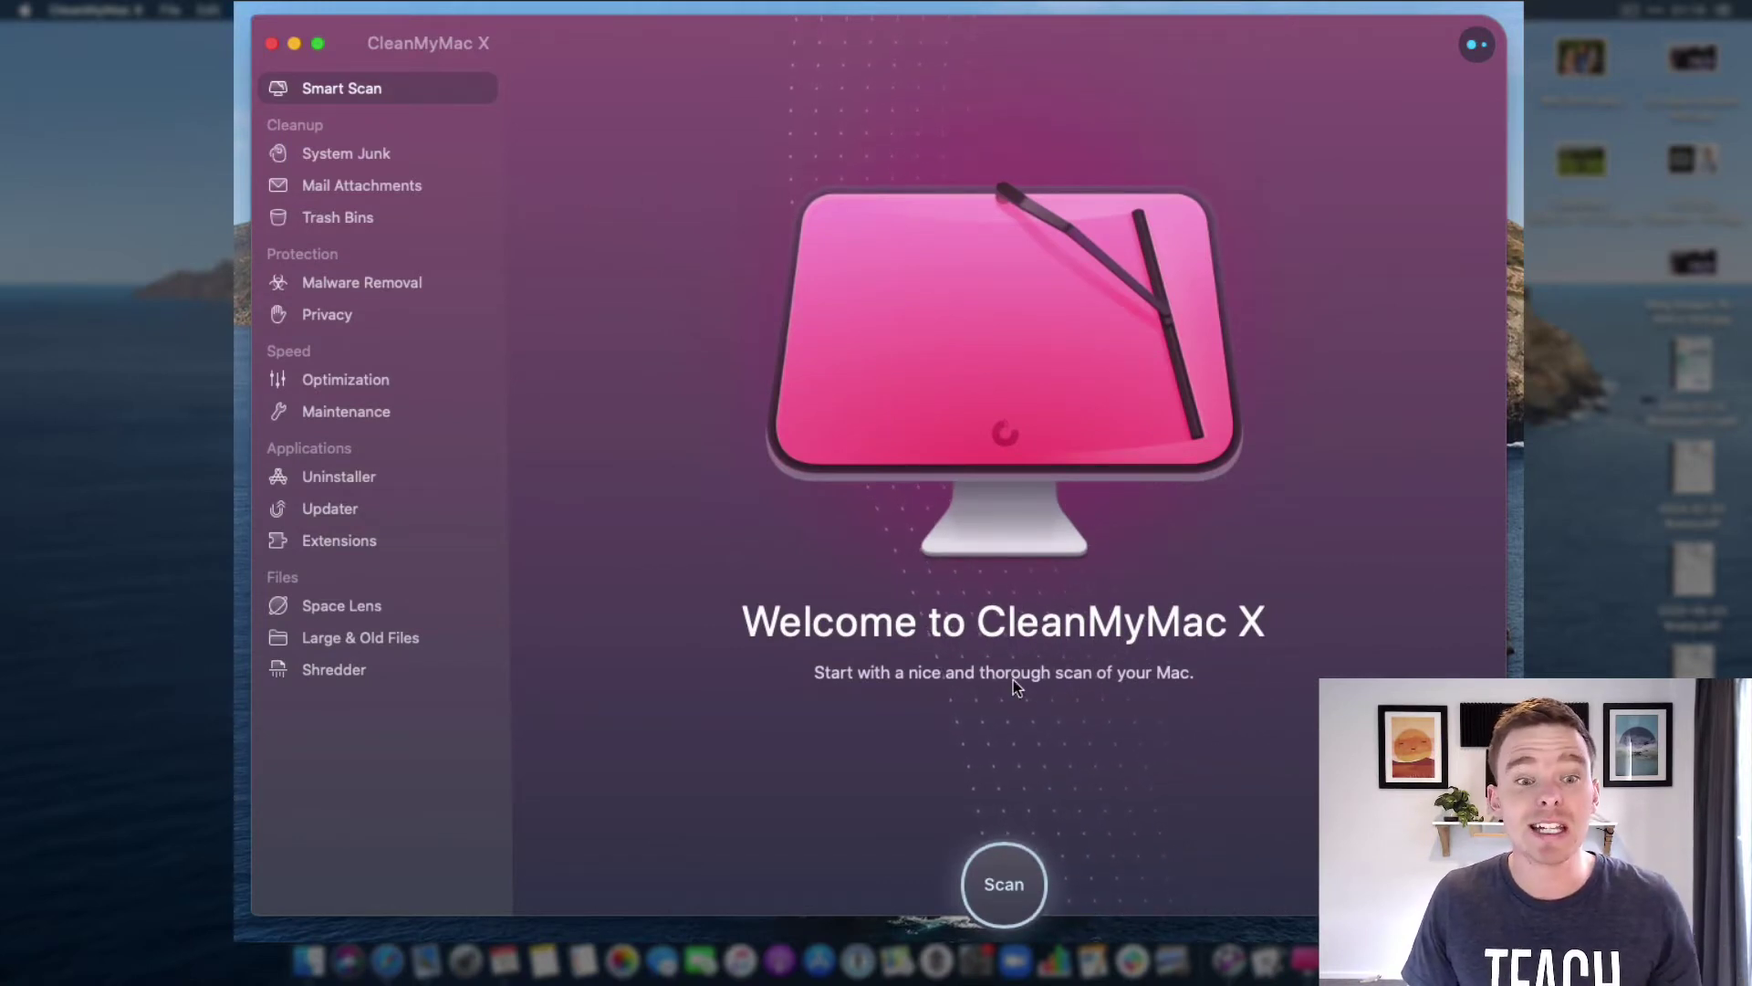
{"action": "left_click", "coordinate": [1018, 872]}
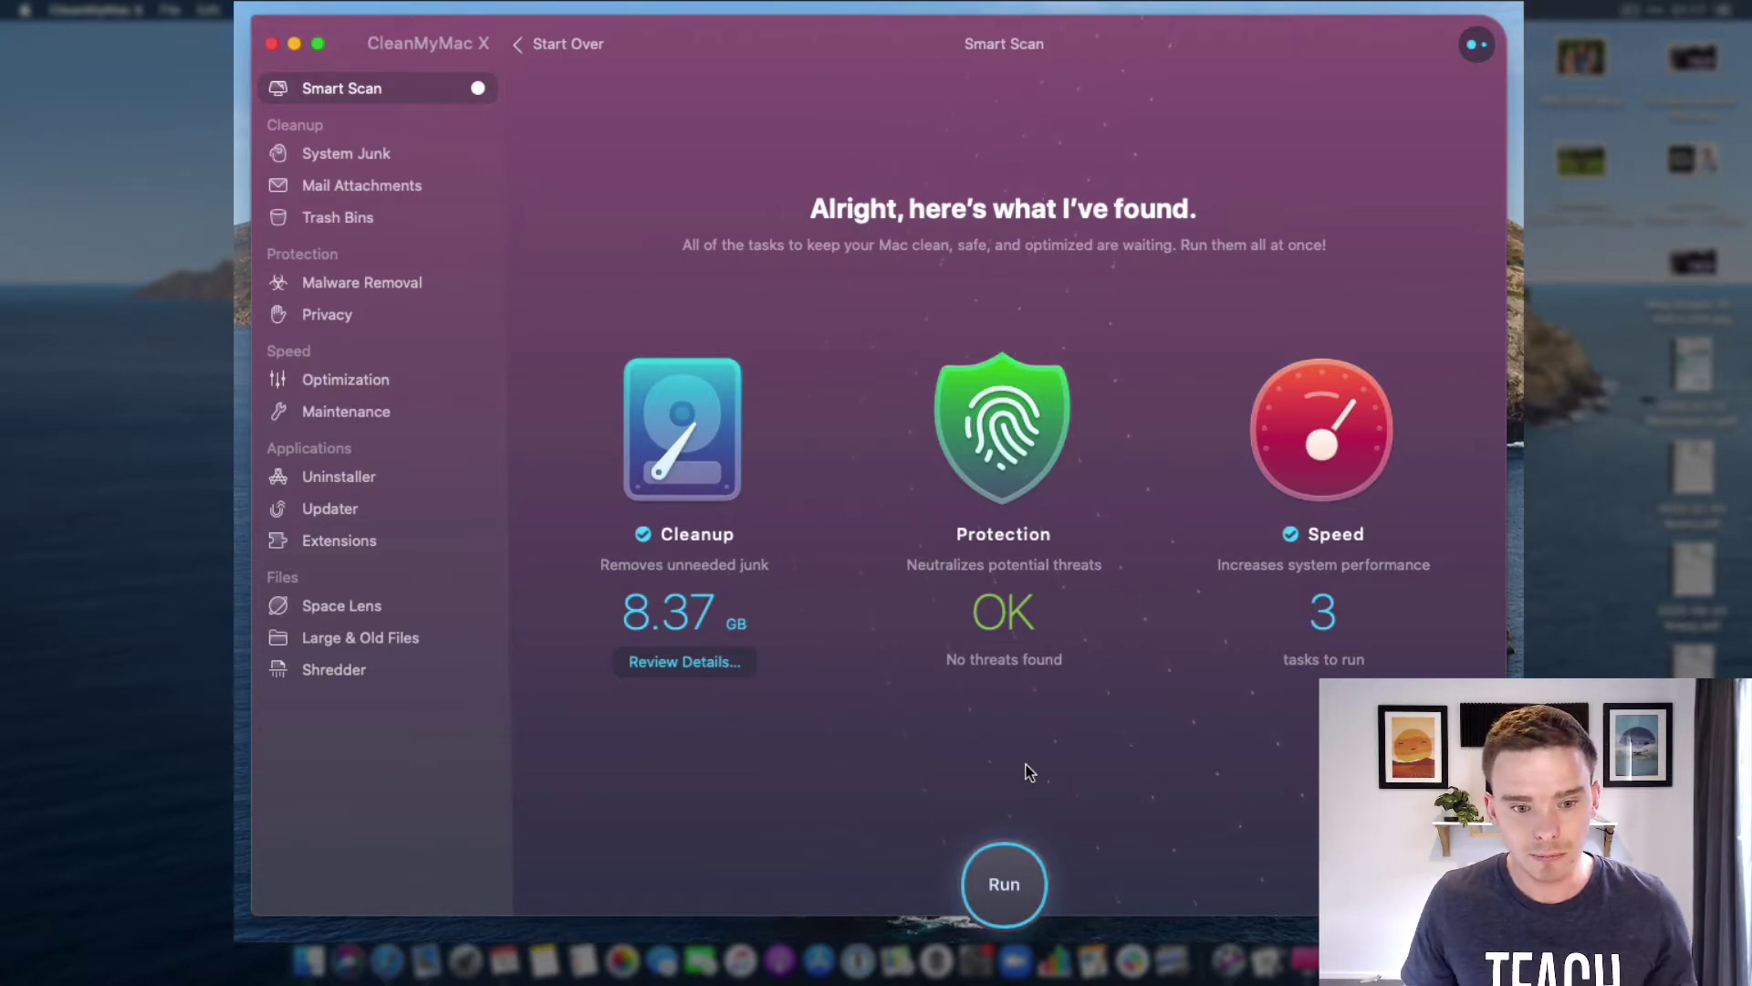
{"action": "left_click", "coordinate": [680, 661]}
{"action": "scroll", "coordinate": [994, 403], "scroll_direction": "down", "scroll_amount": 1}
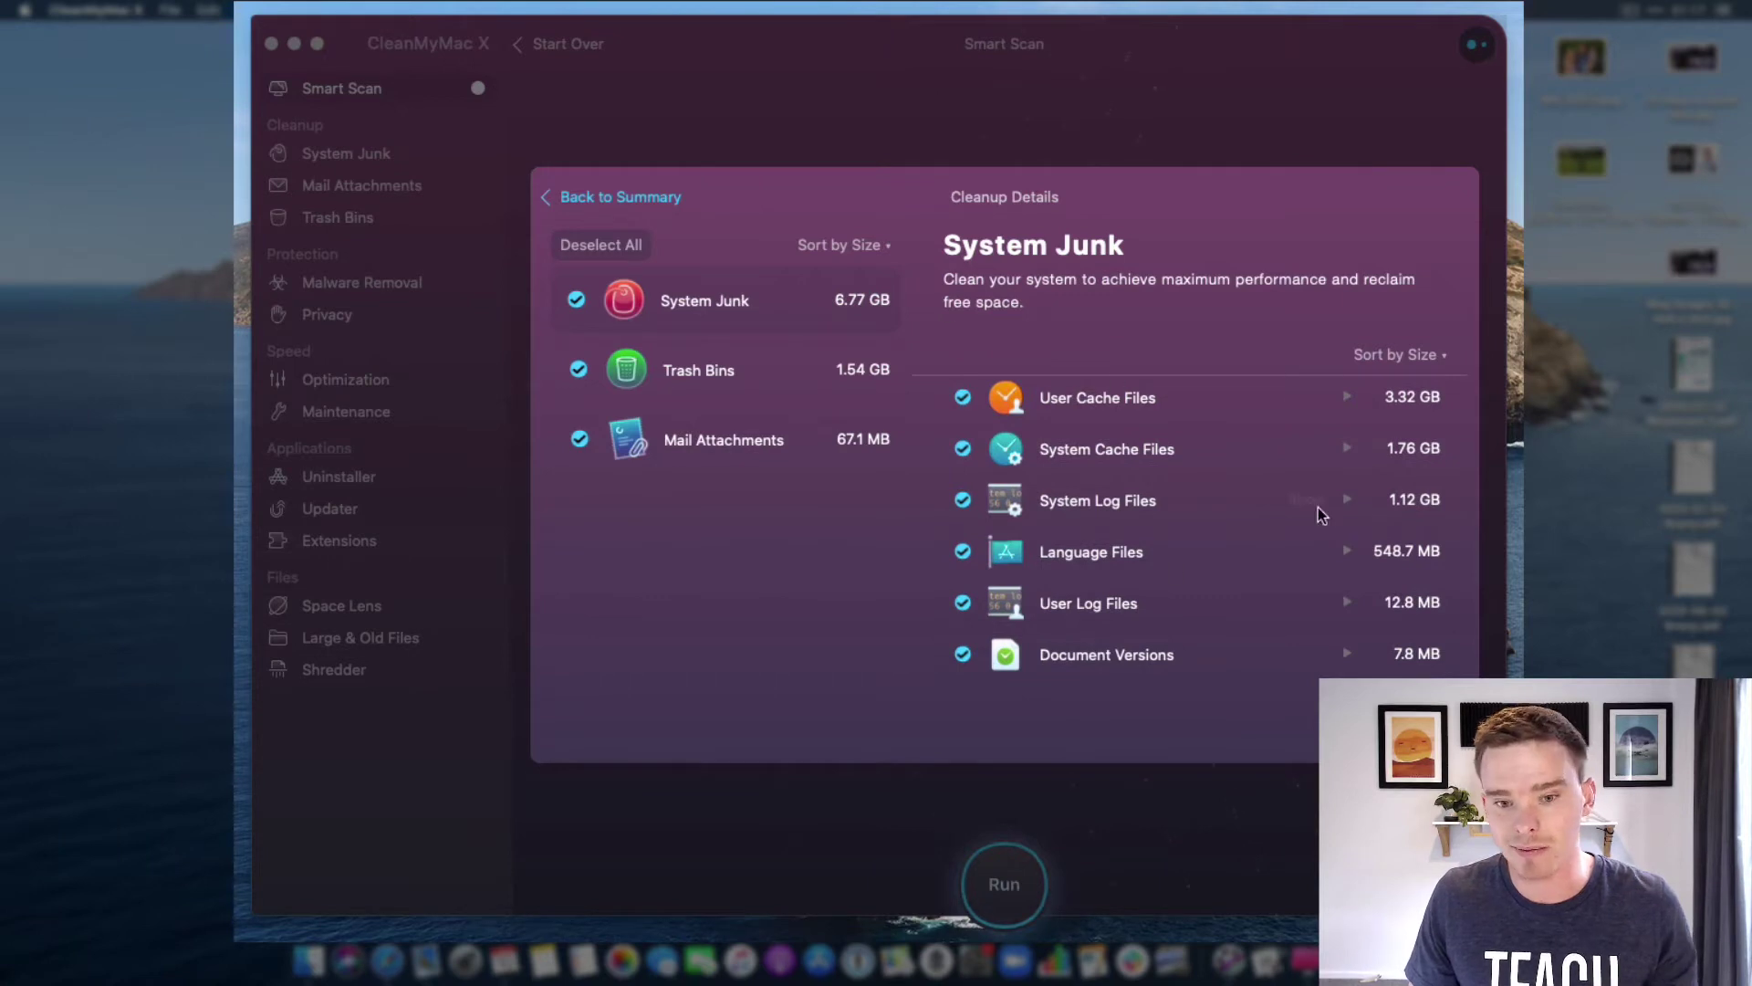
{"action": "left_click", "coordinate": [730, 375]}
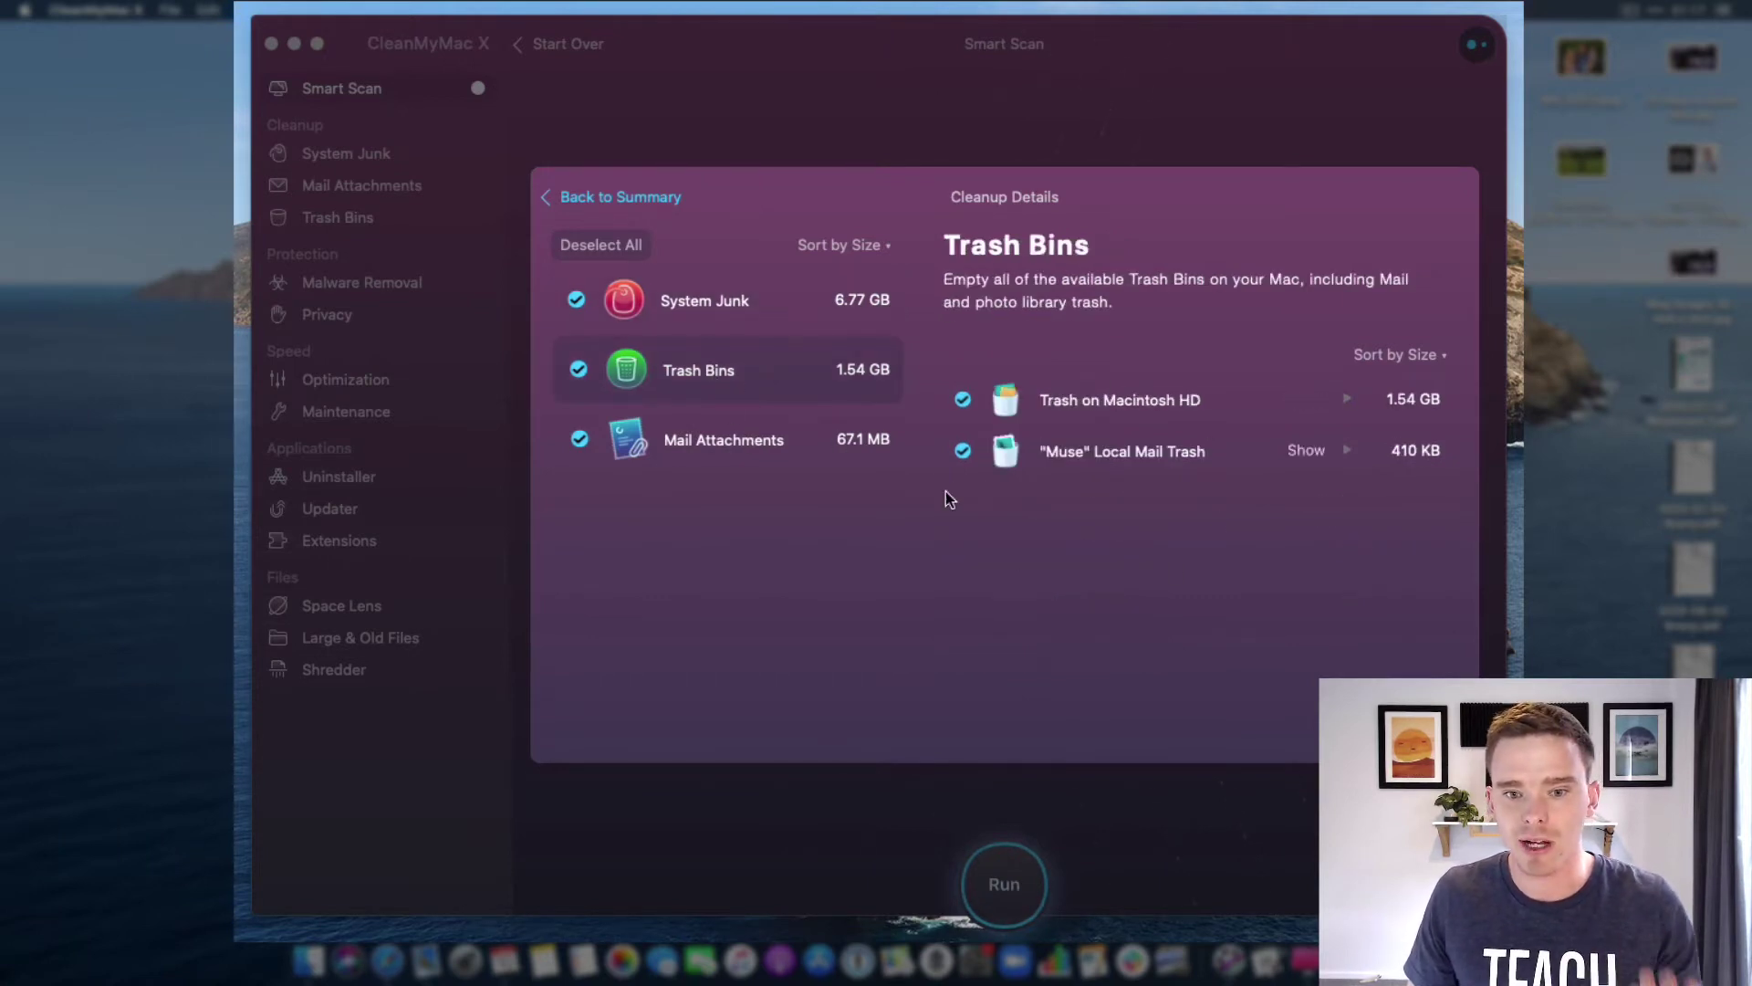
{"action": "left_click", "coordinate": [750, 445]}
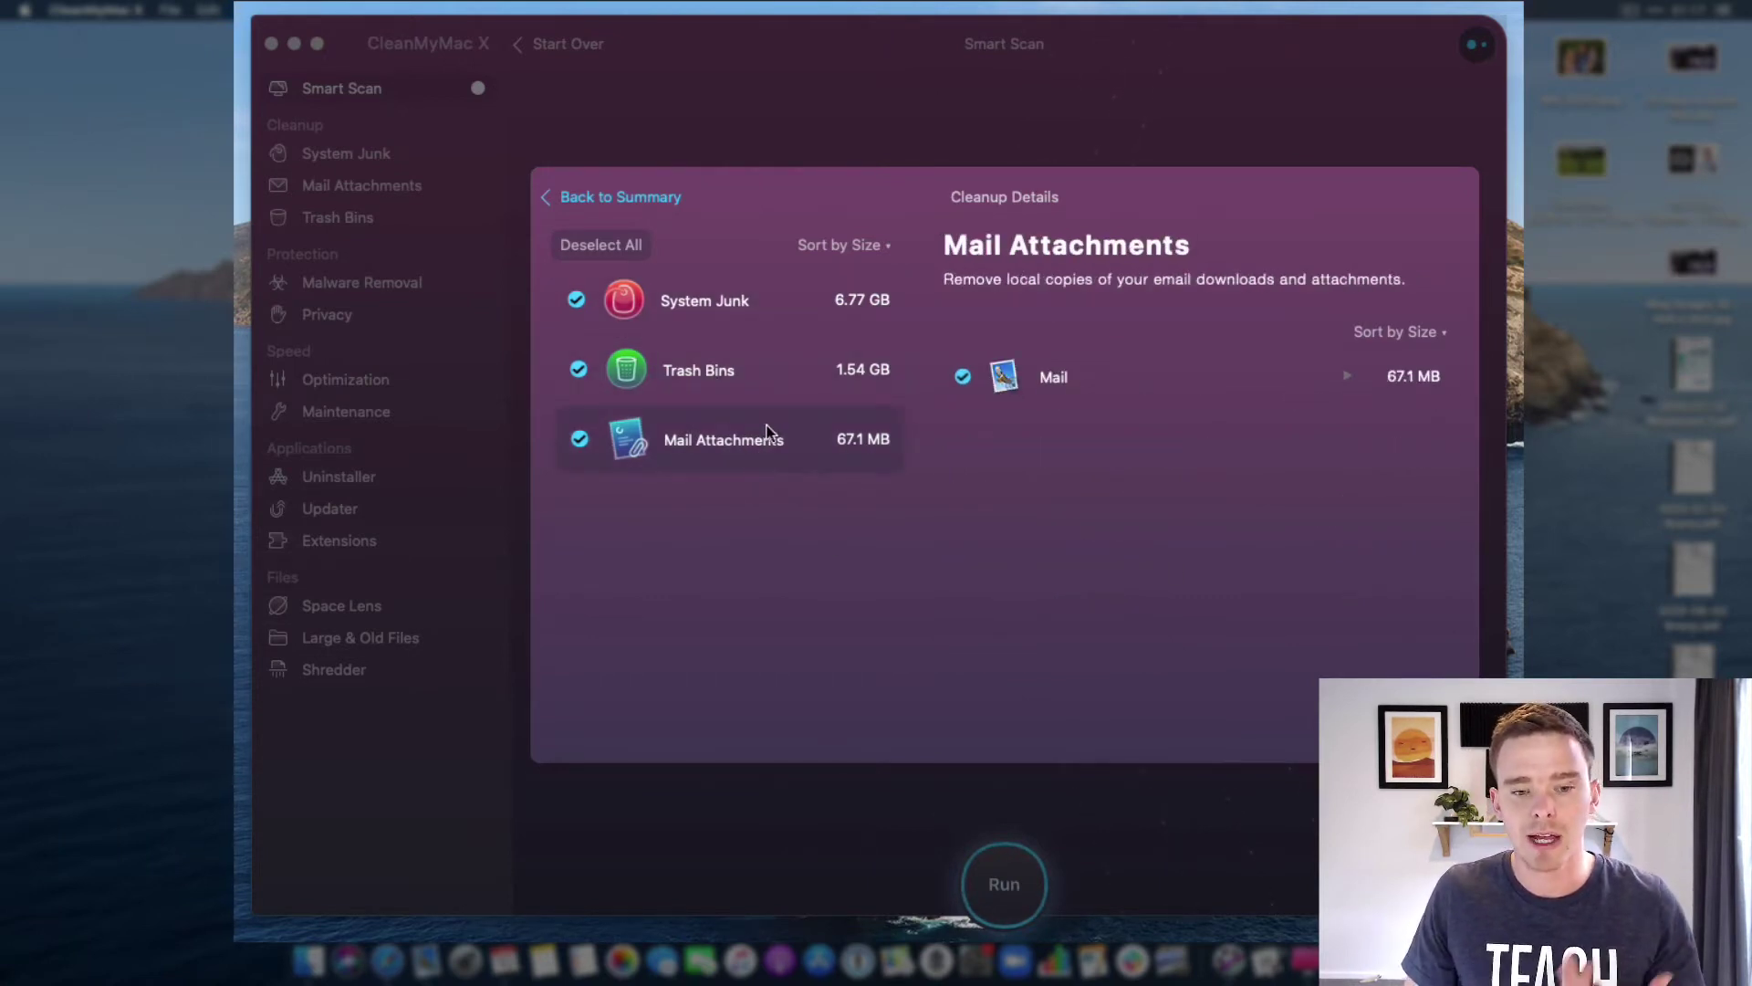
{"action": "left_click", "coordinate": [588, 198]}
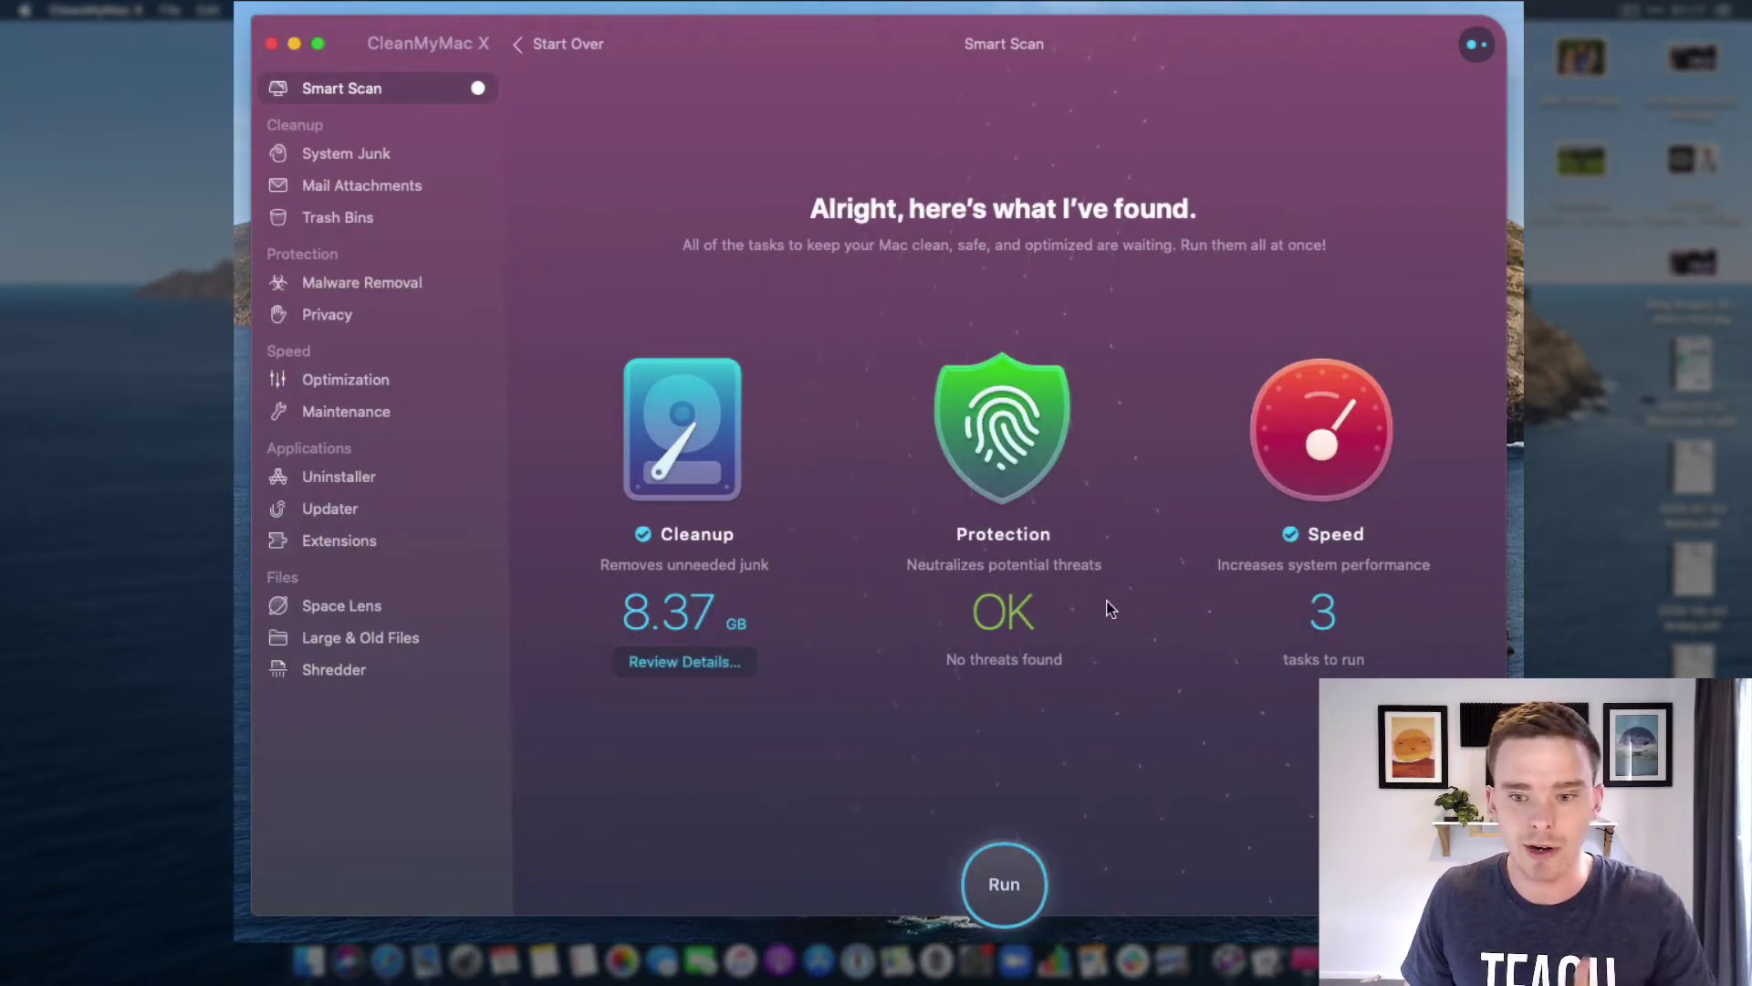
Step: Run the cleanup and speed tasks proposed by Smart Scan, quitting Safari so its related items are cleaned too
{"action": "mouse_move", "coordinate": [1322, 540]}
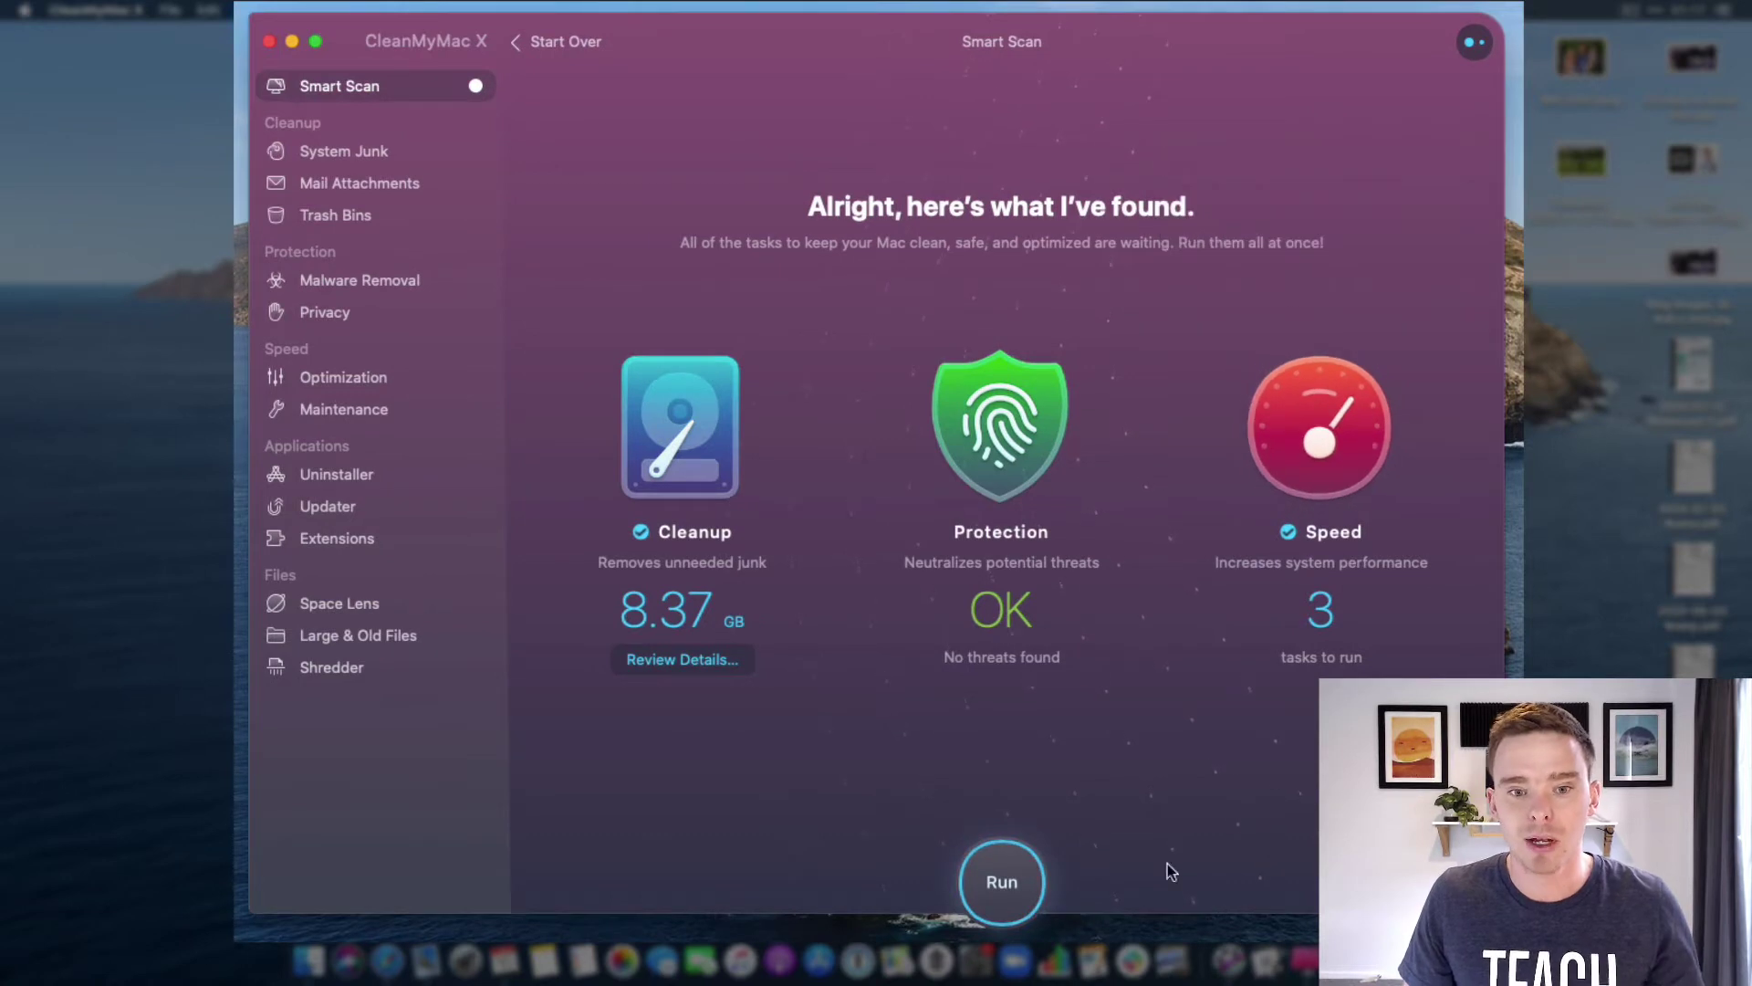
{"action": "left_click", "coordinate": [993, 881]}
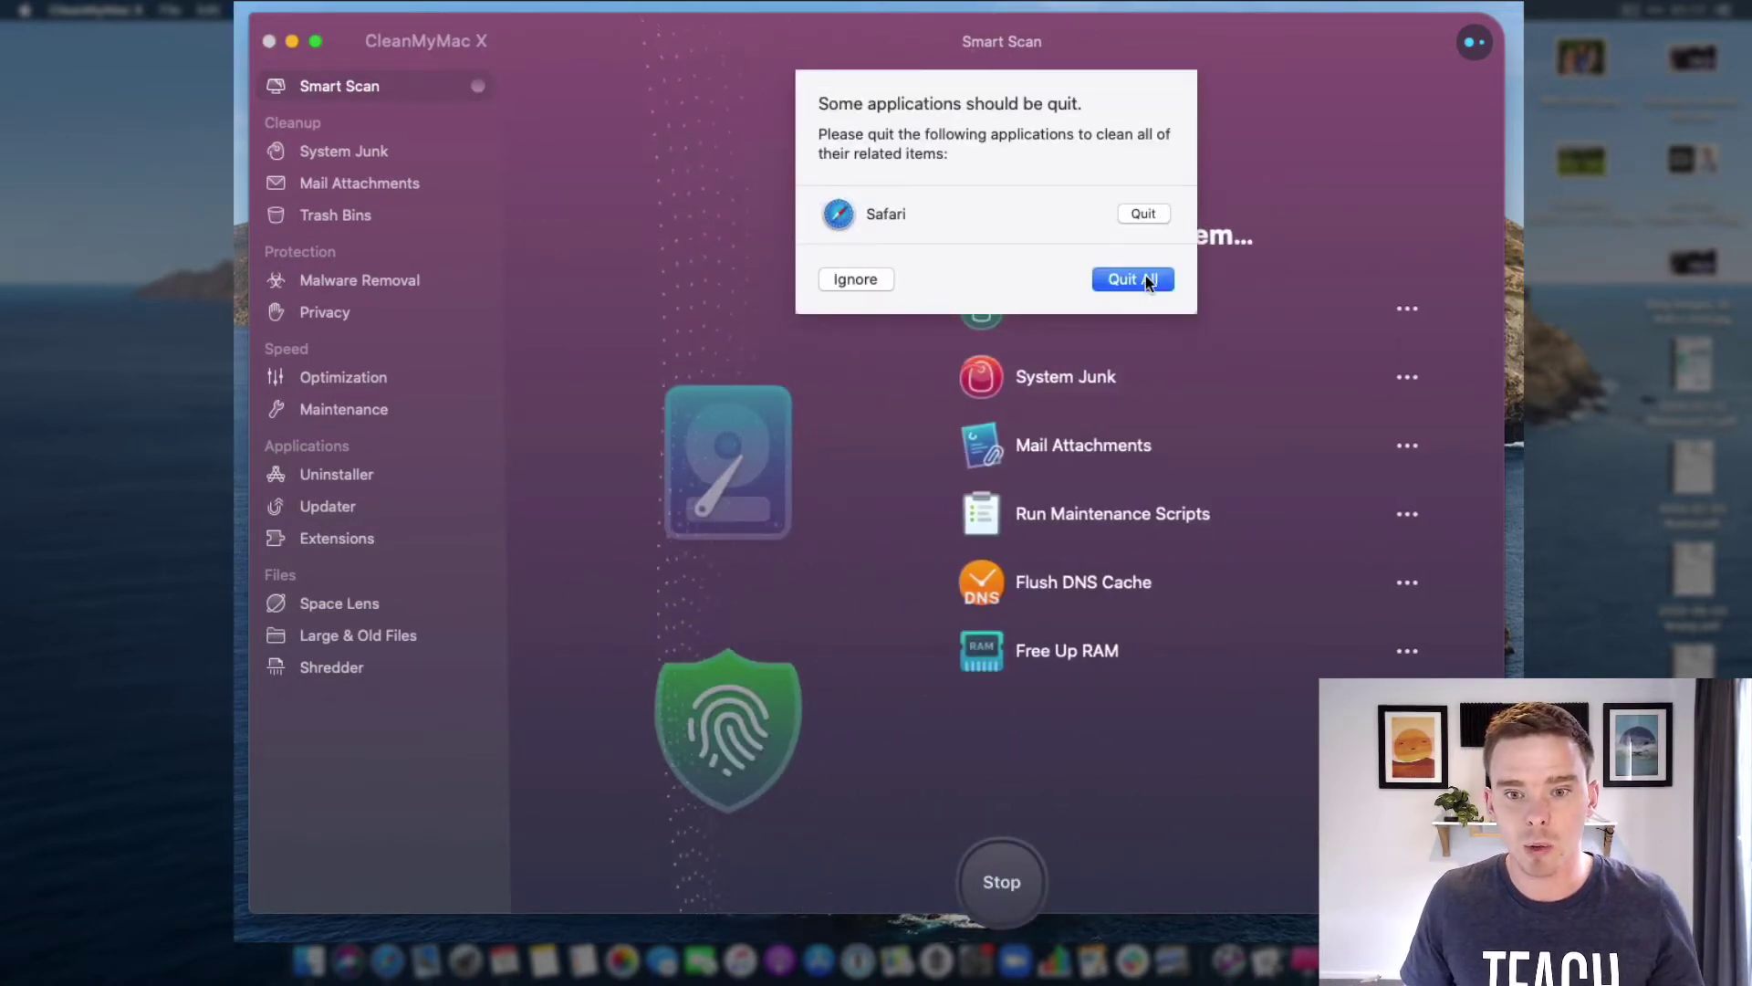
{"action": "key", "text": "Return"}
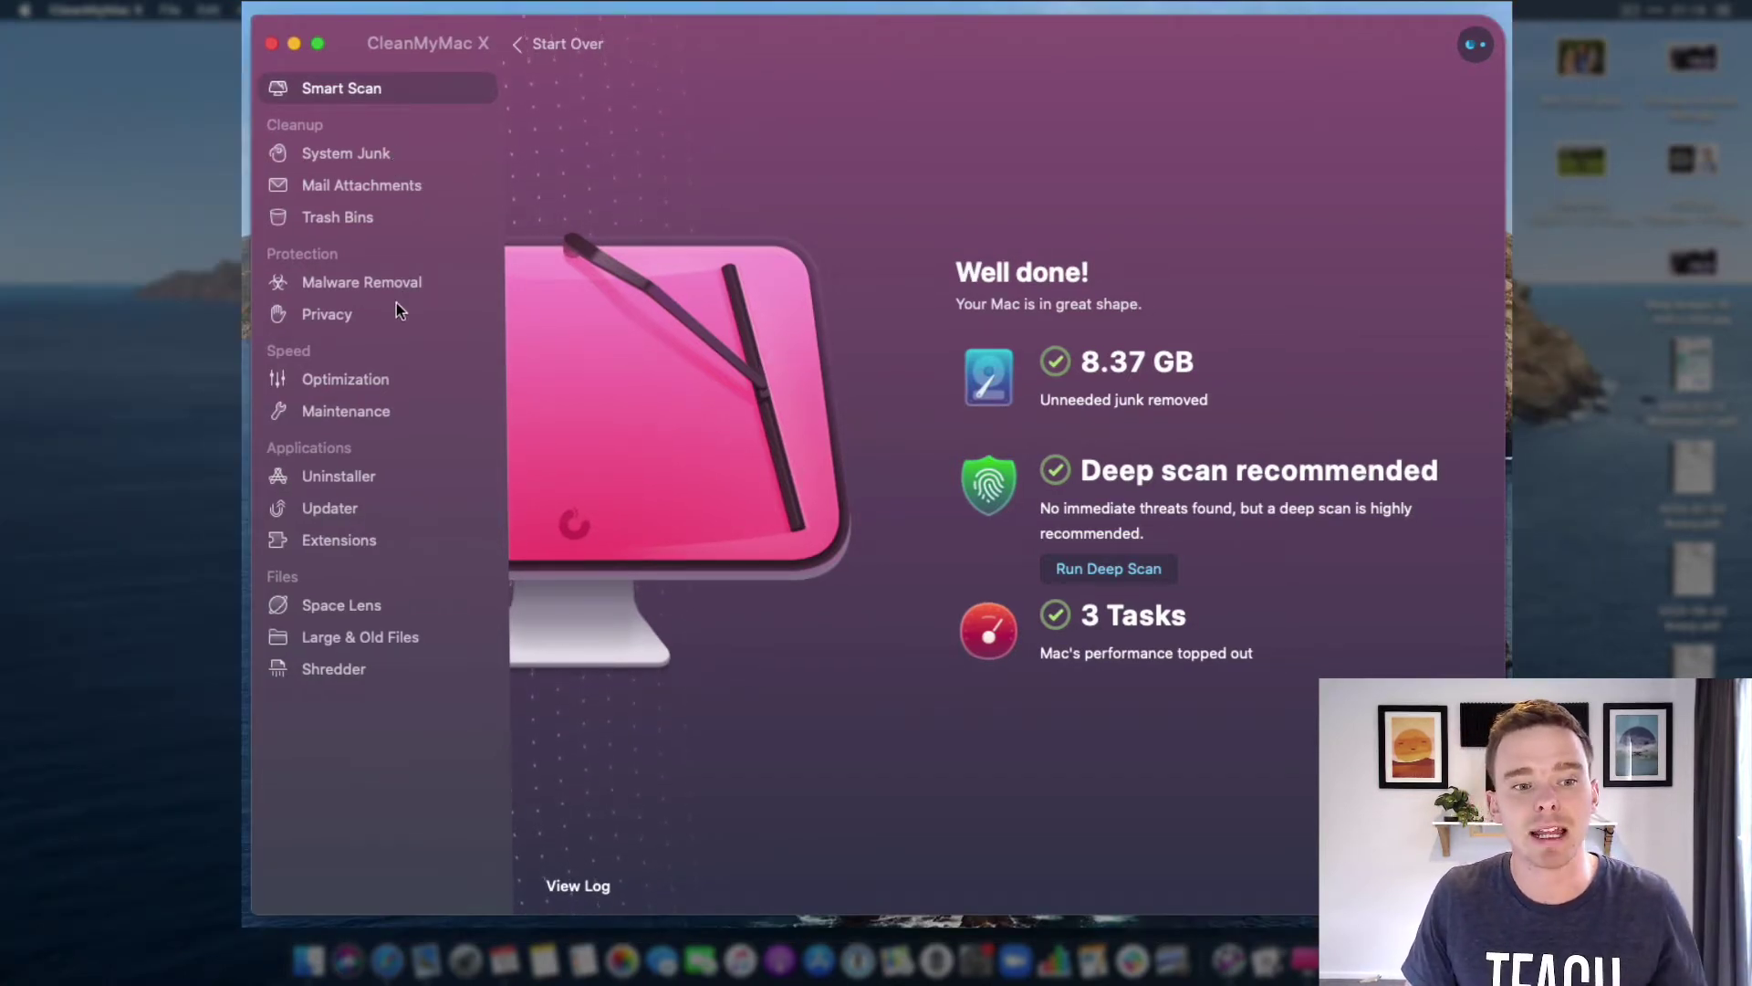
Step: Review the list of maintenance tasks, selecting Reindex Spotlight and deselecting it again without running it
{"action": "left_click", "coordinate": [386, 374]}
{"action": "left_click", "coordinate": [384, 409]}
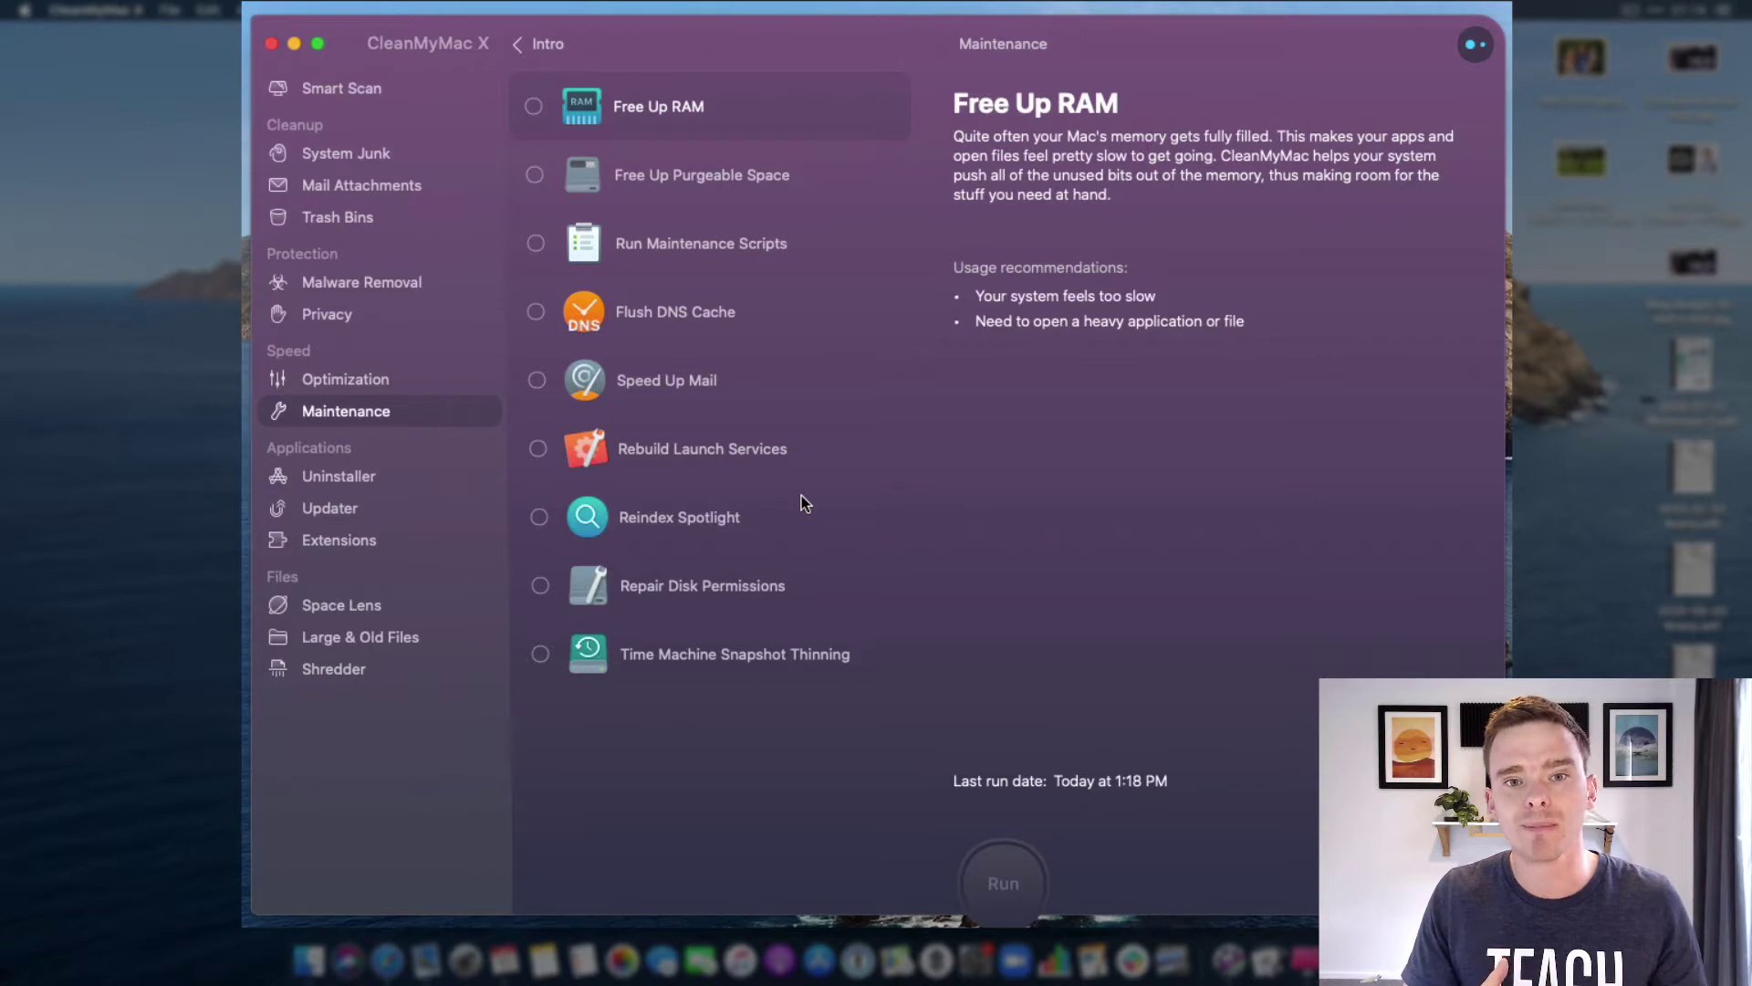
{"action": "left_click", "coordinate": [539, 517]}
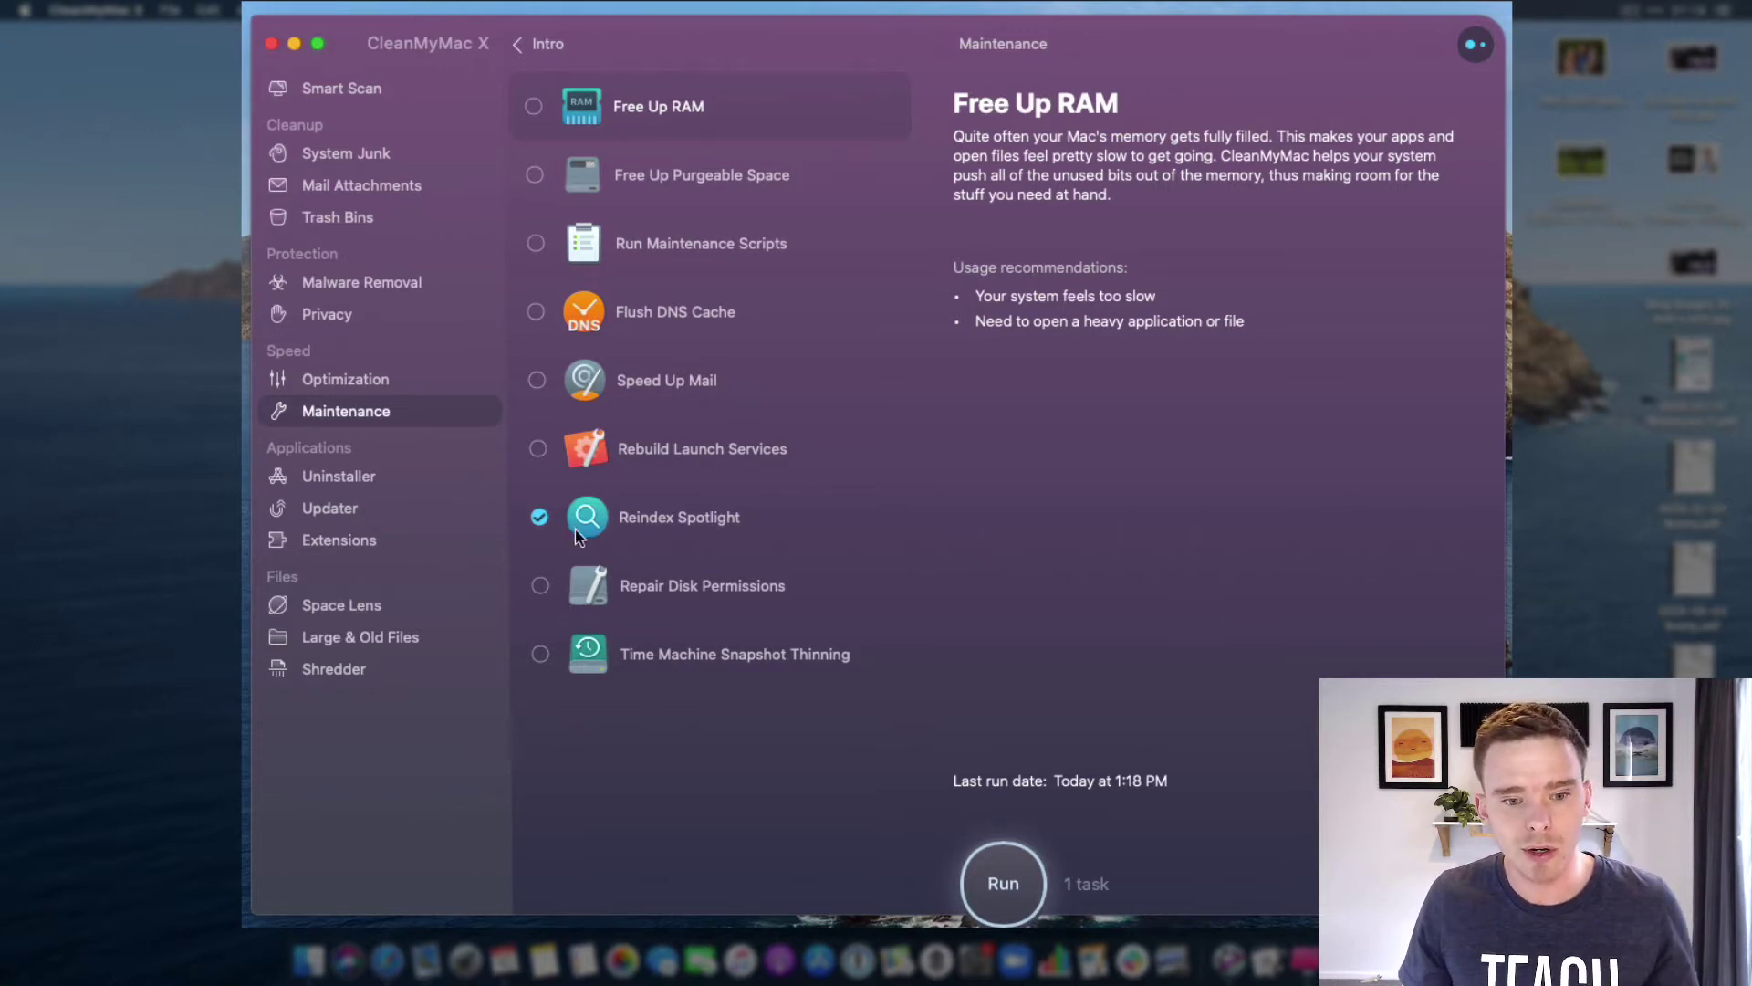
{"action": "left_click", "coordinate": [540, 517]}
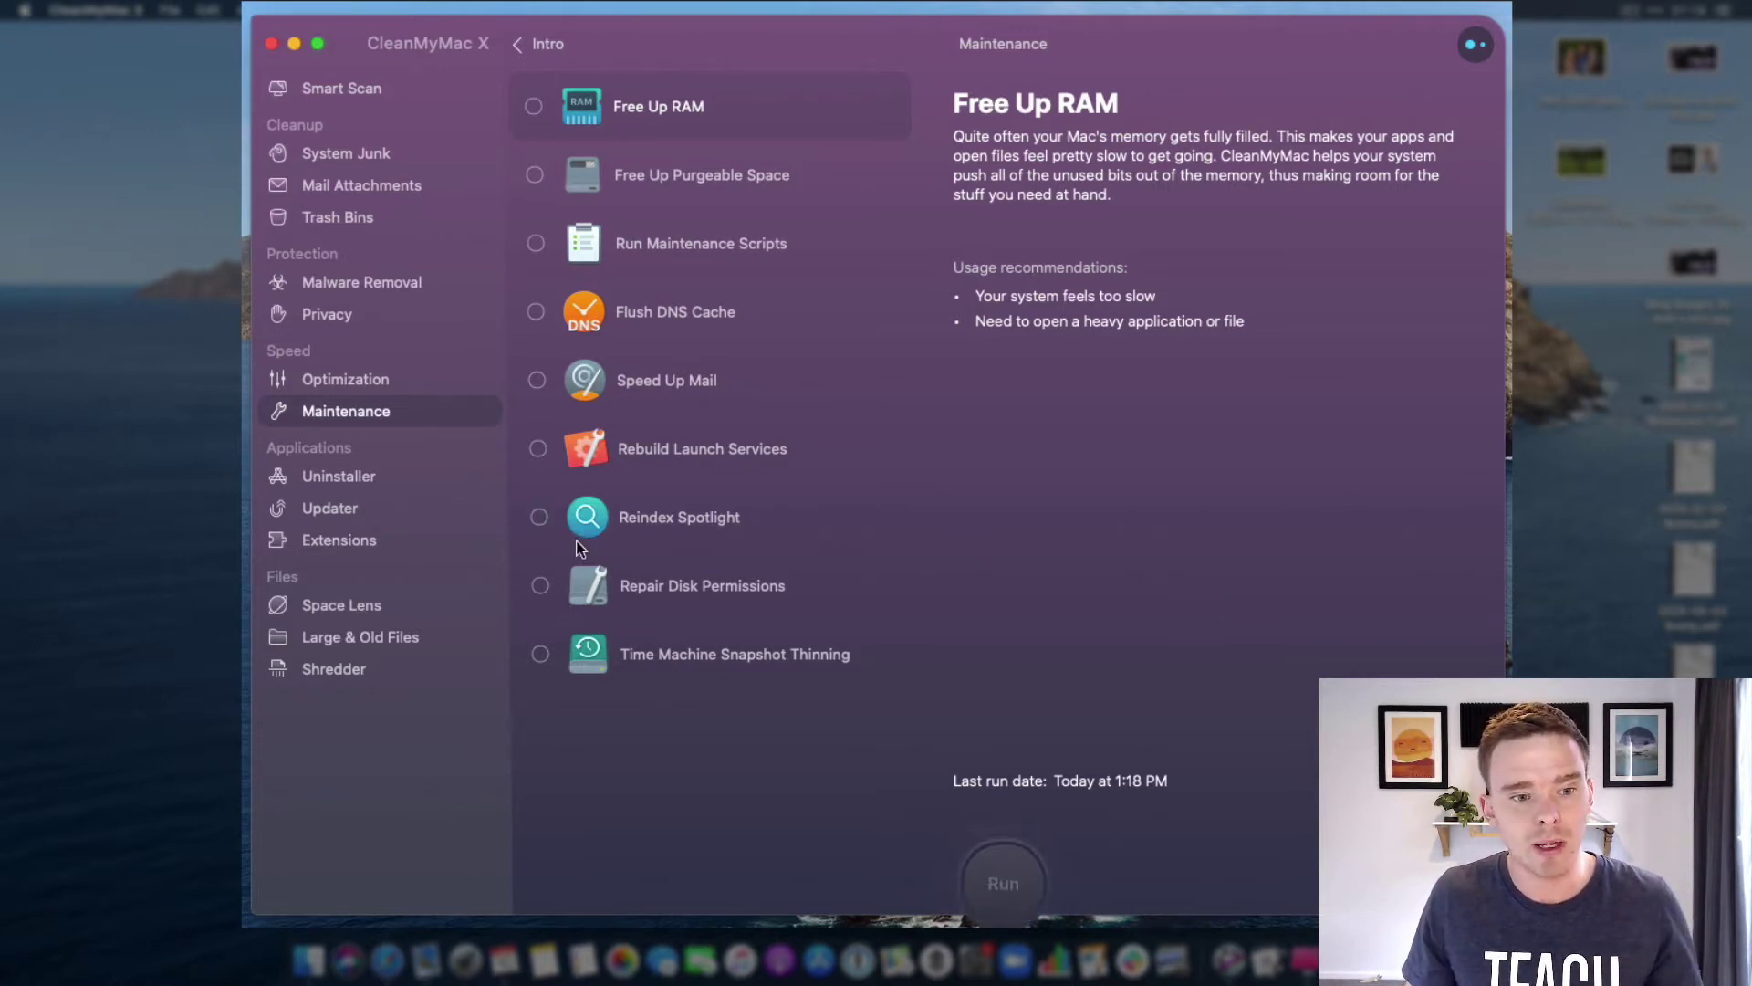
Step: Browse the installed applications, mark Gemini.app for uninstalling and unmark it, and view the available software updates
{"action": "left_click", "coordinate": [393, 473]}
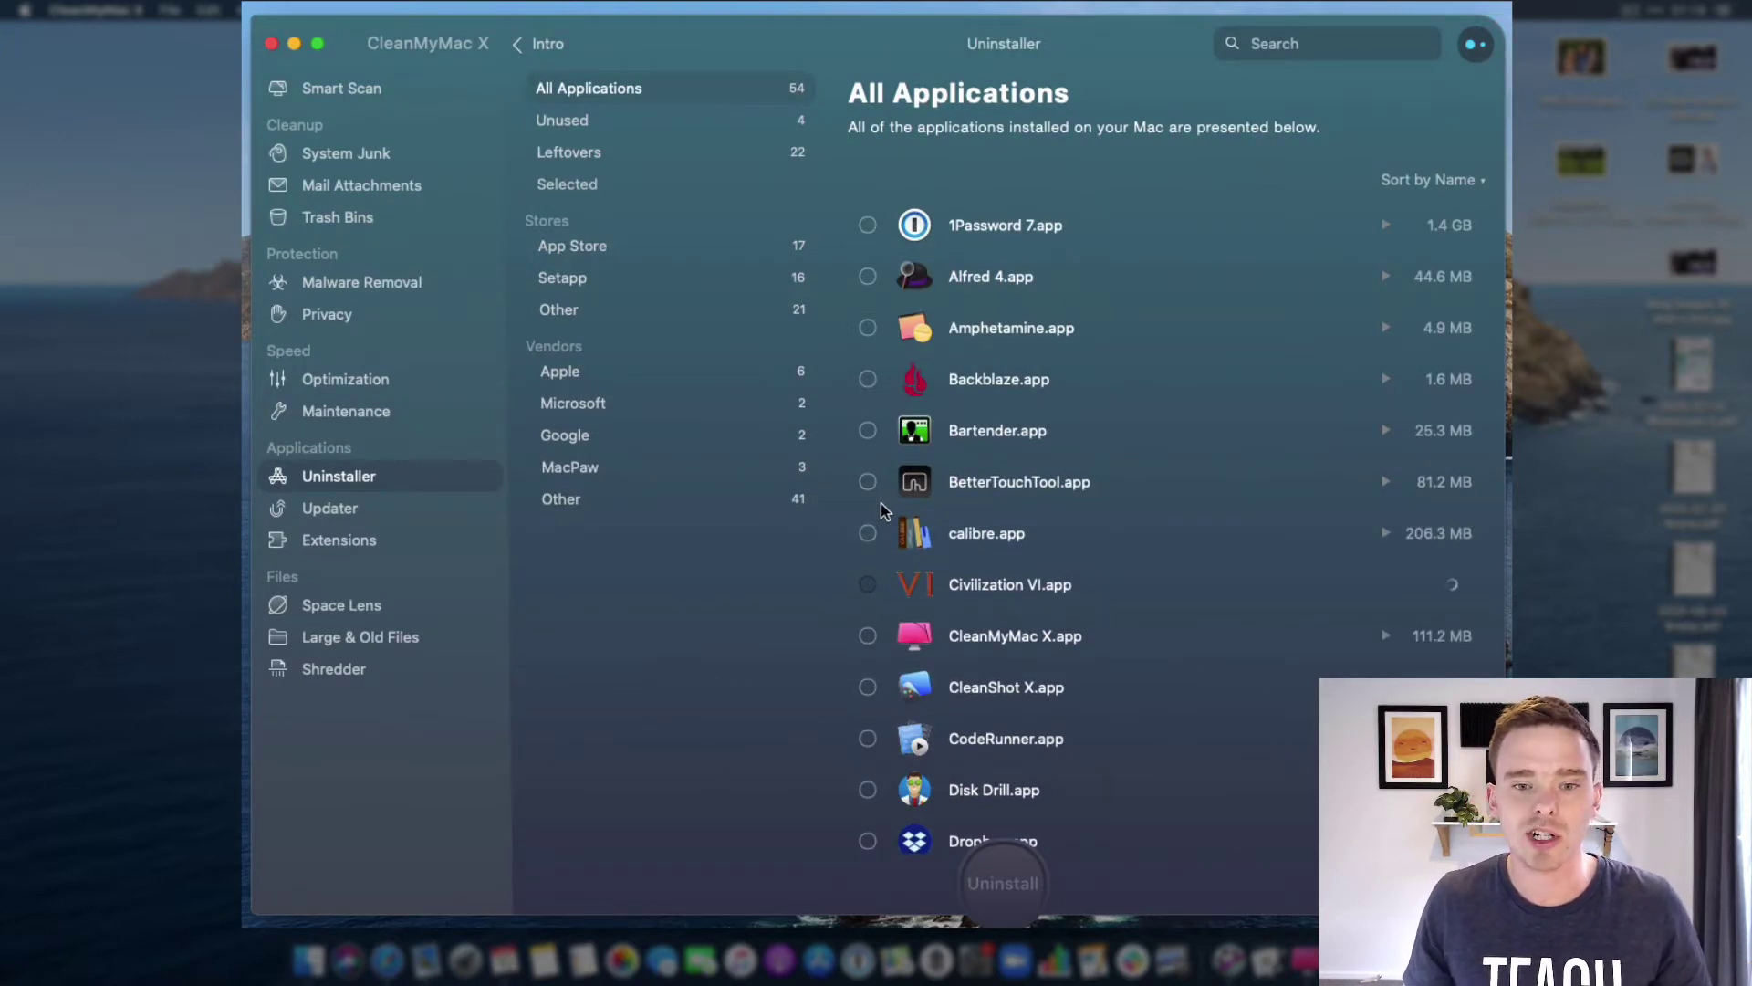
{"action": "scroll", "coordinate": [1003, 475], "scroll_direction": "down", "scroll_amount": 10}
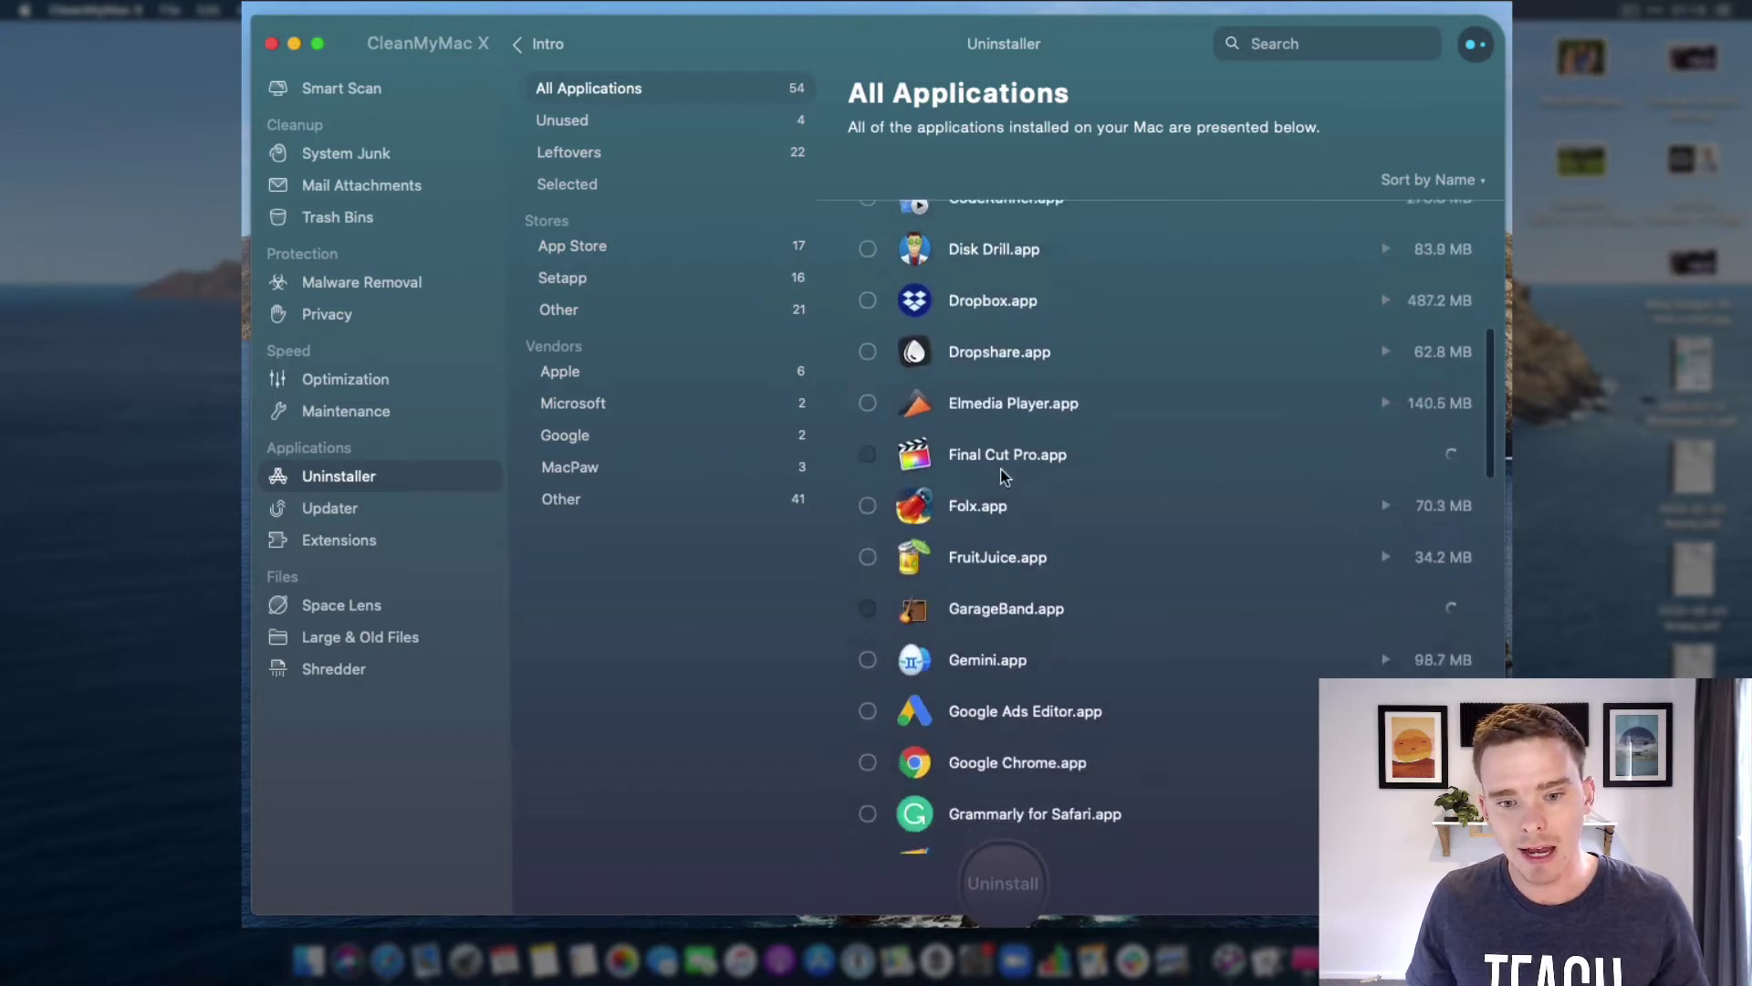
{"action": "scroll", "coordinate": [1003, 474], "scroll_direction": "down", "scroll_amount": 2}
{"action": "left_click", "coordinate": [868, 550]}
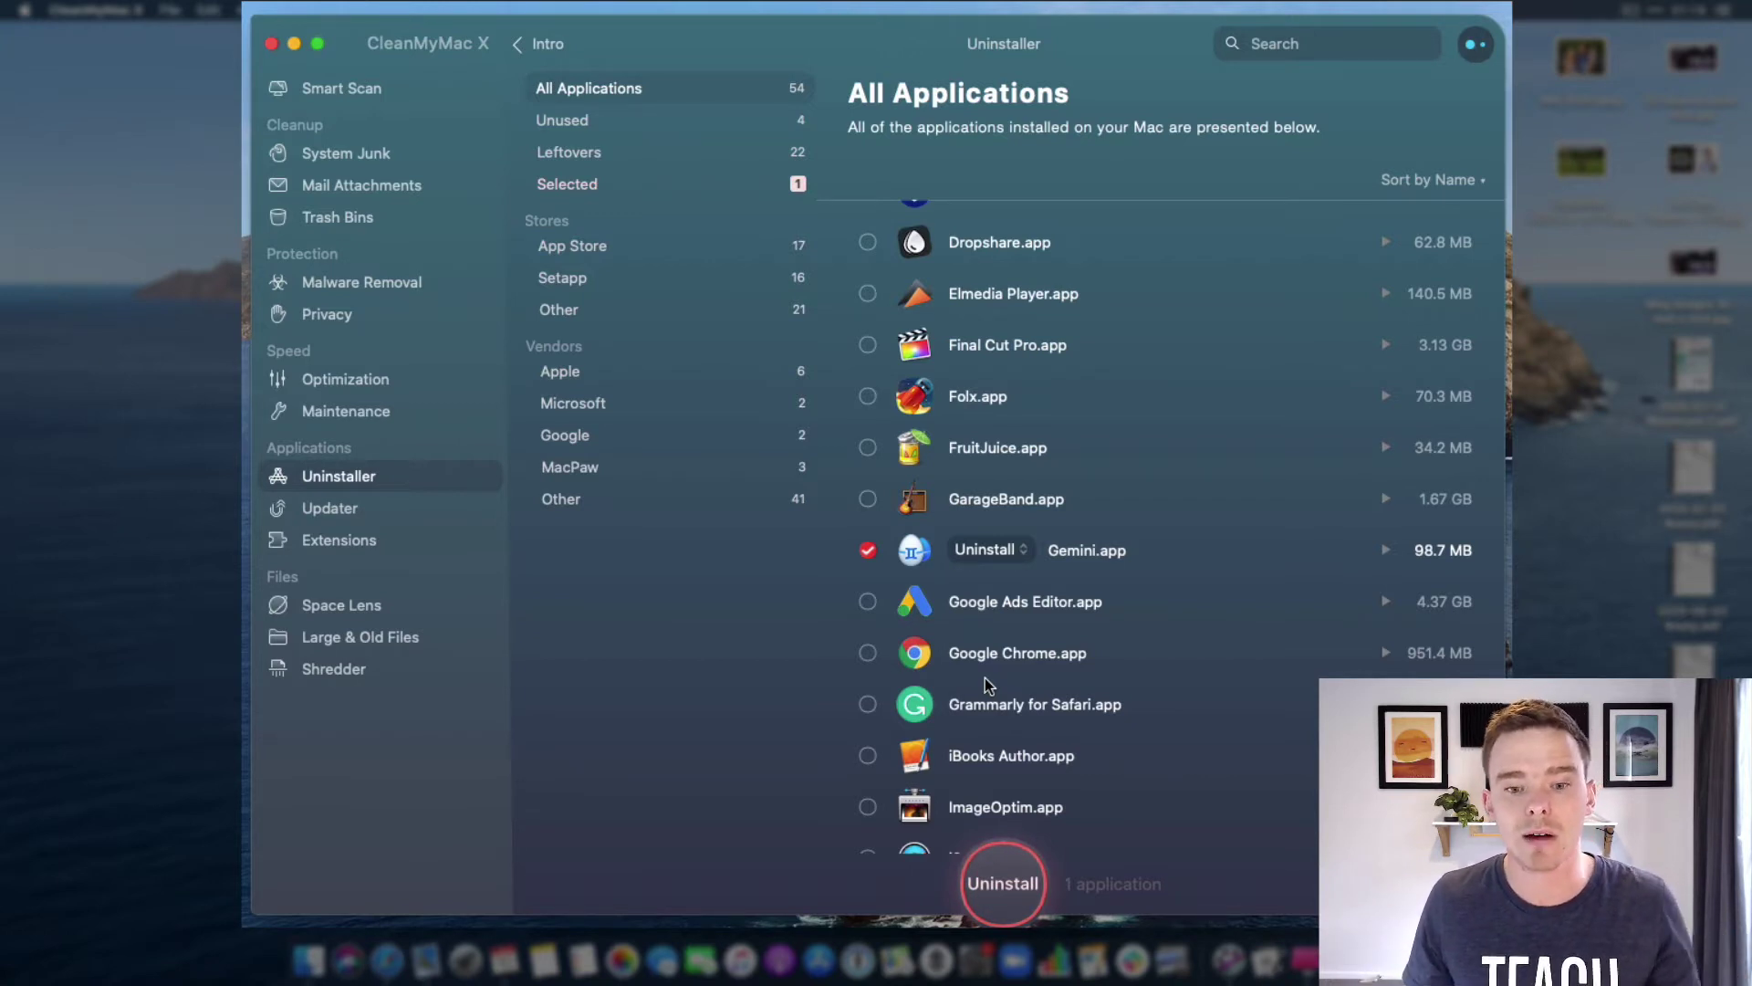
{"action": "left_click", "coordinate": [868, 550]}
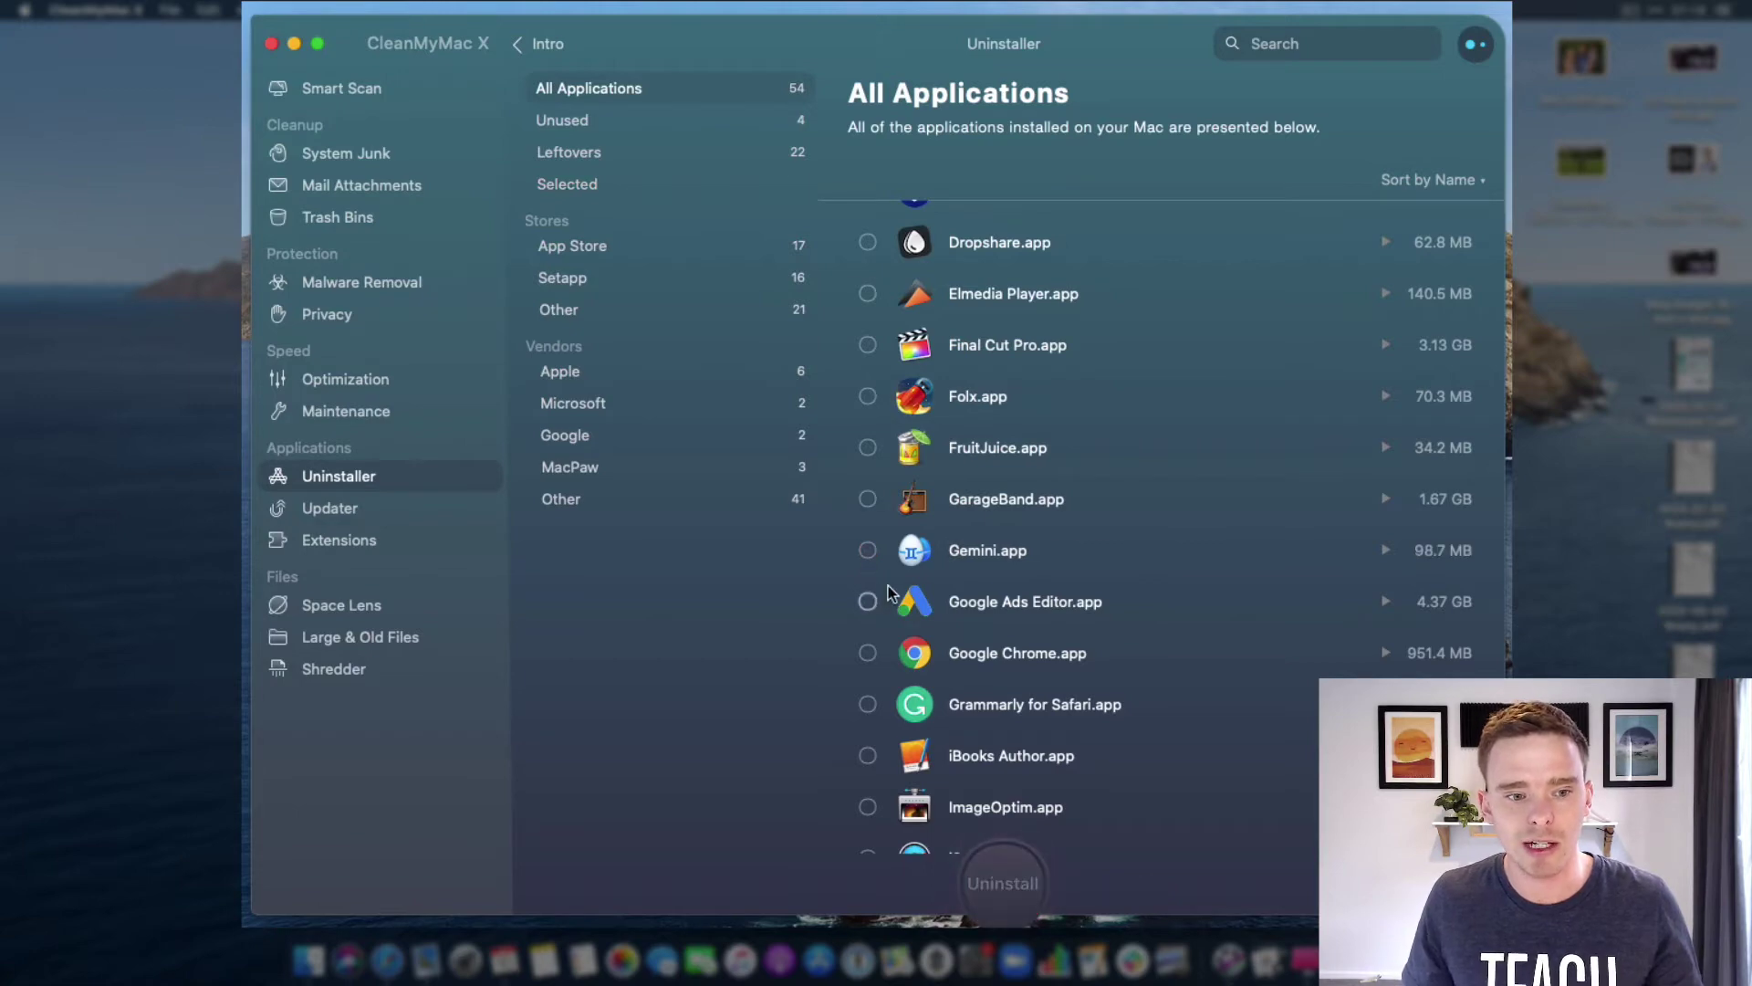
{"action": "left_click", "coordinate": [365, 507]}
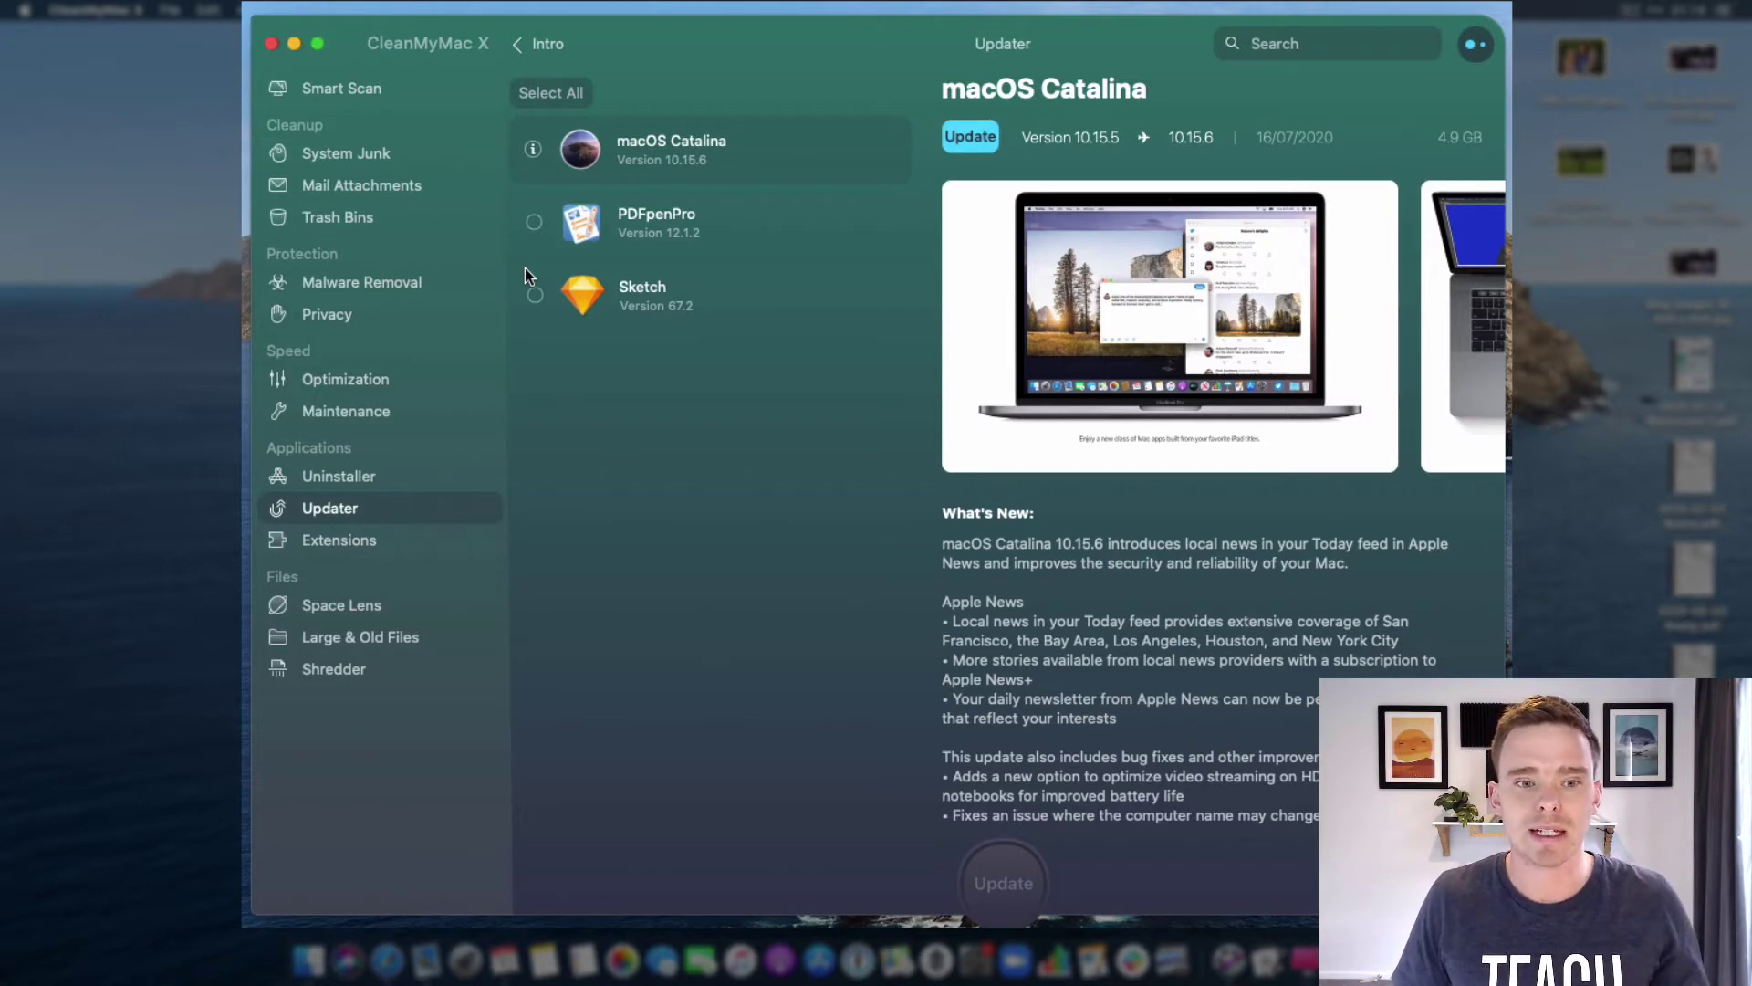
Step: Scan Macintosh HD with Space Lens and drill down through Users into the home folder to examine folder sizes
{"action": "left_click", "coordinate": [383, 604]}
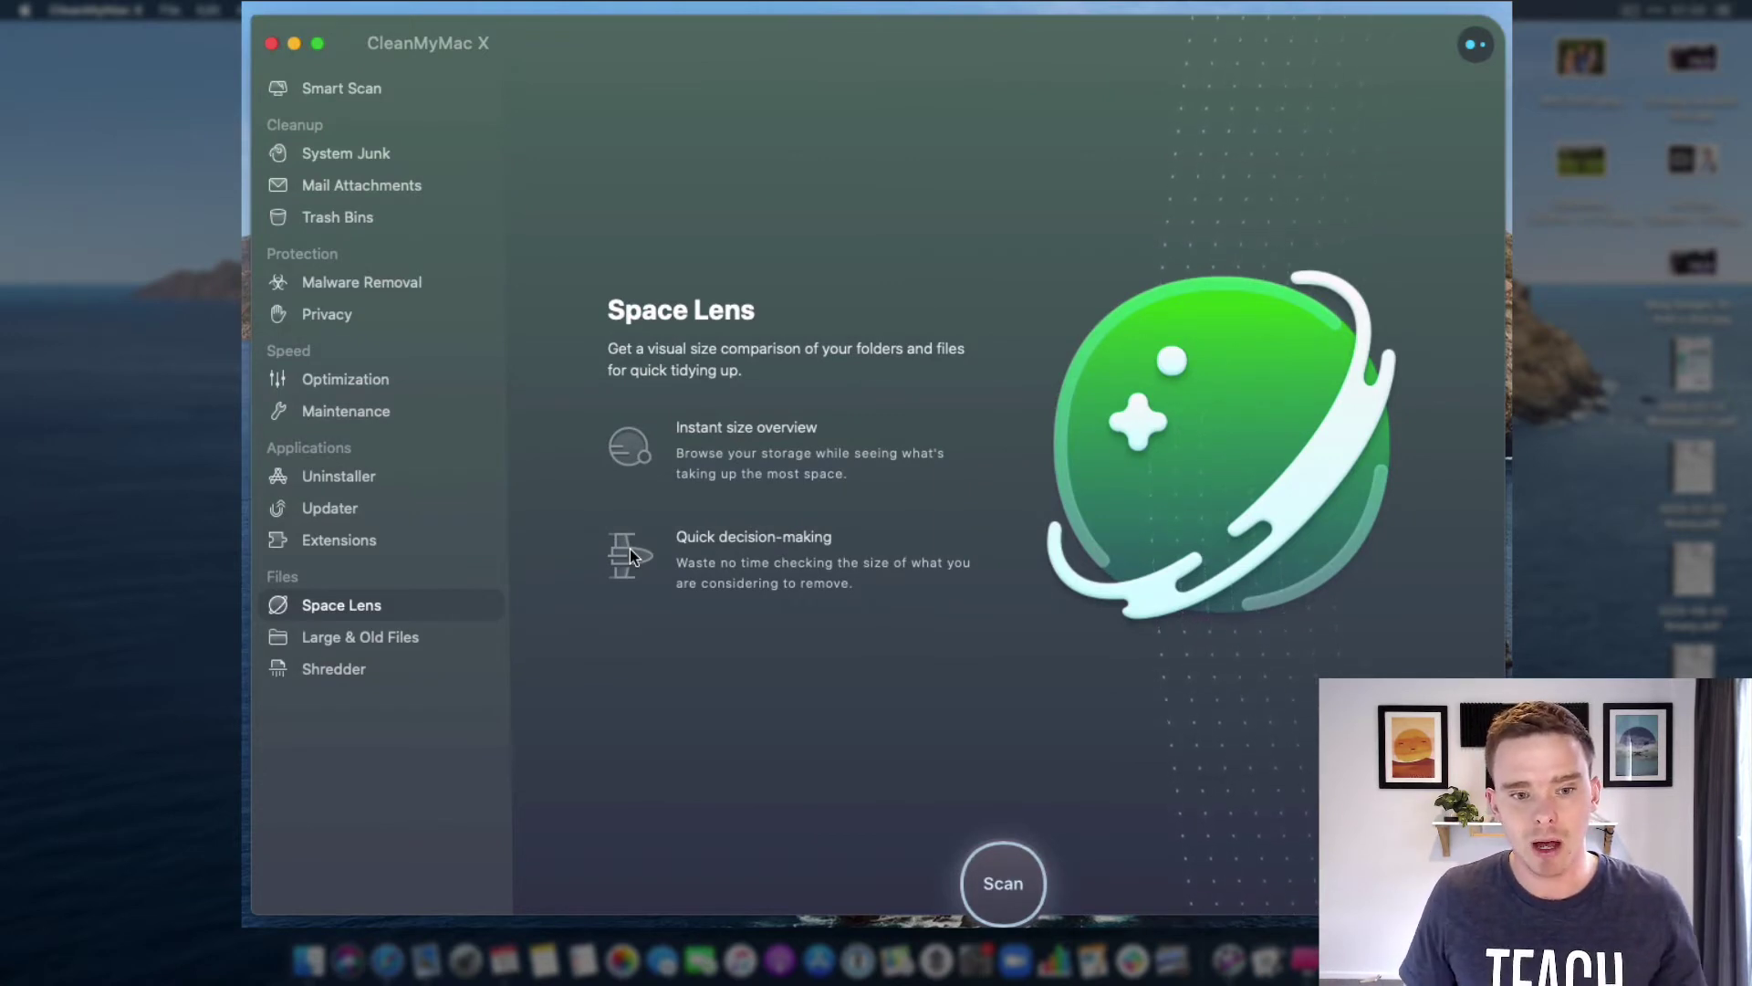
{"action": "left_click", "coordinate": [1016, 884]}
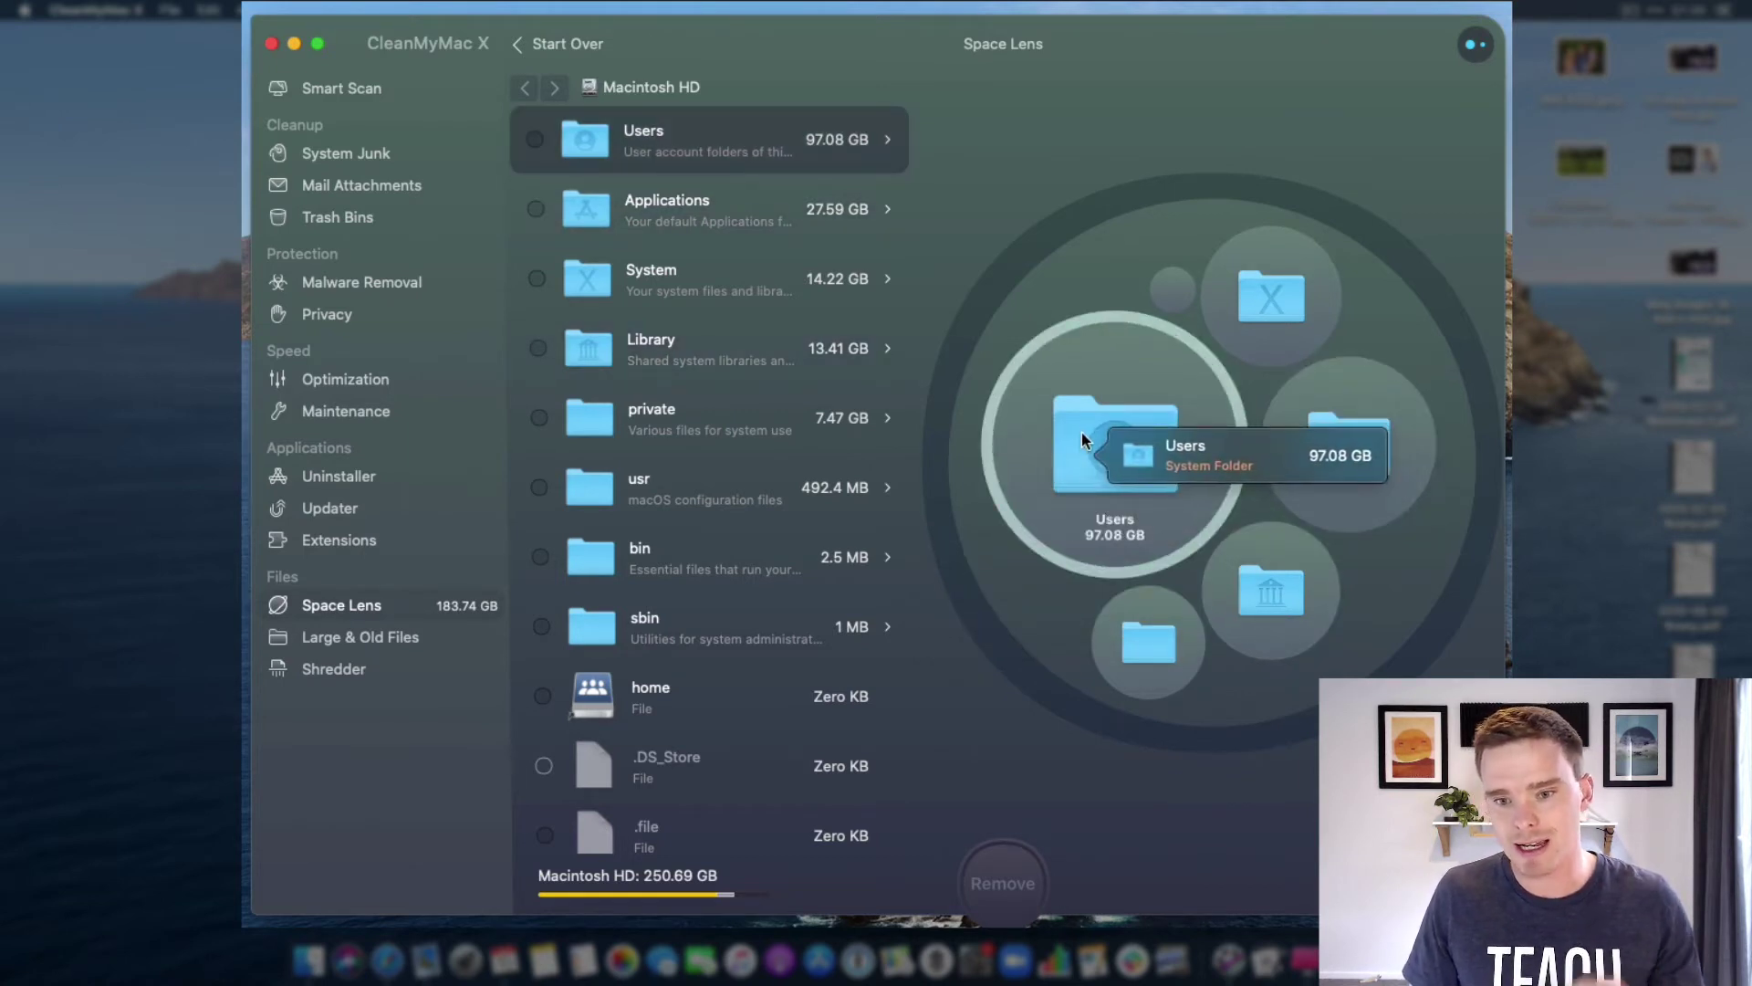
{"action": "left_click", "coordinate": [894, 148]}
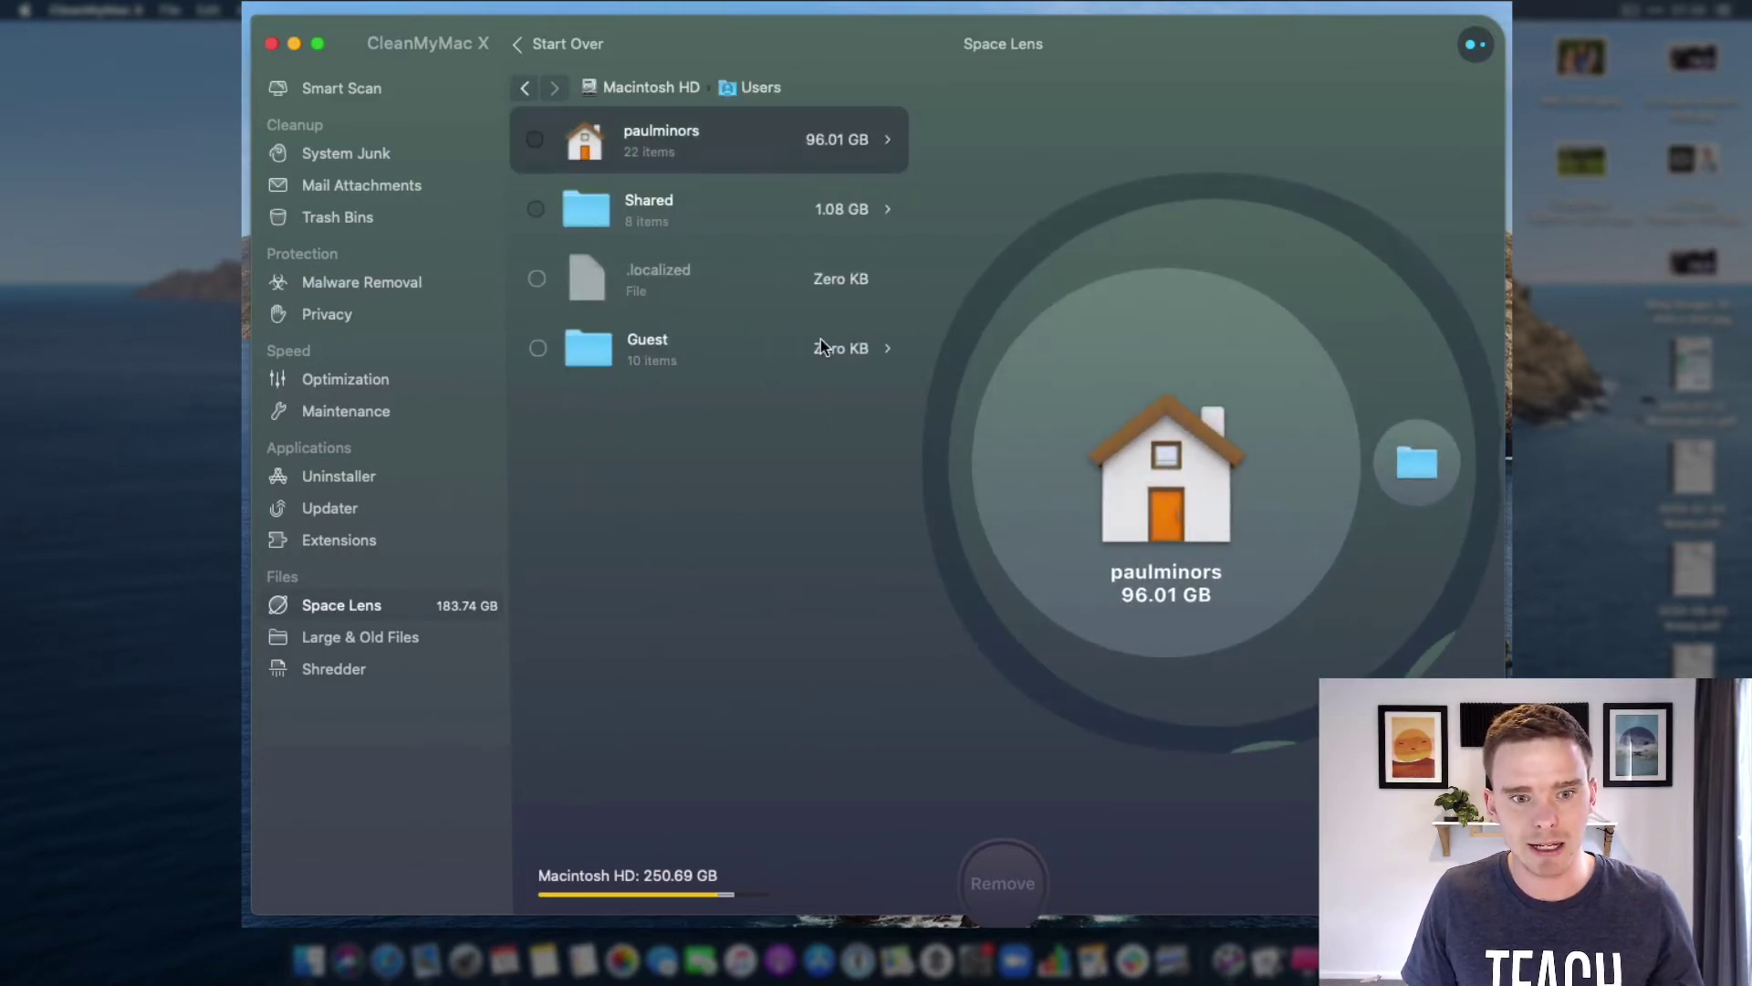
{"action": "left_click", "coordinate": [890, 143]}
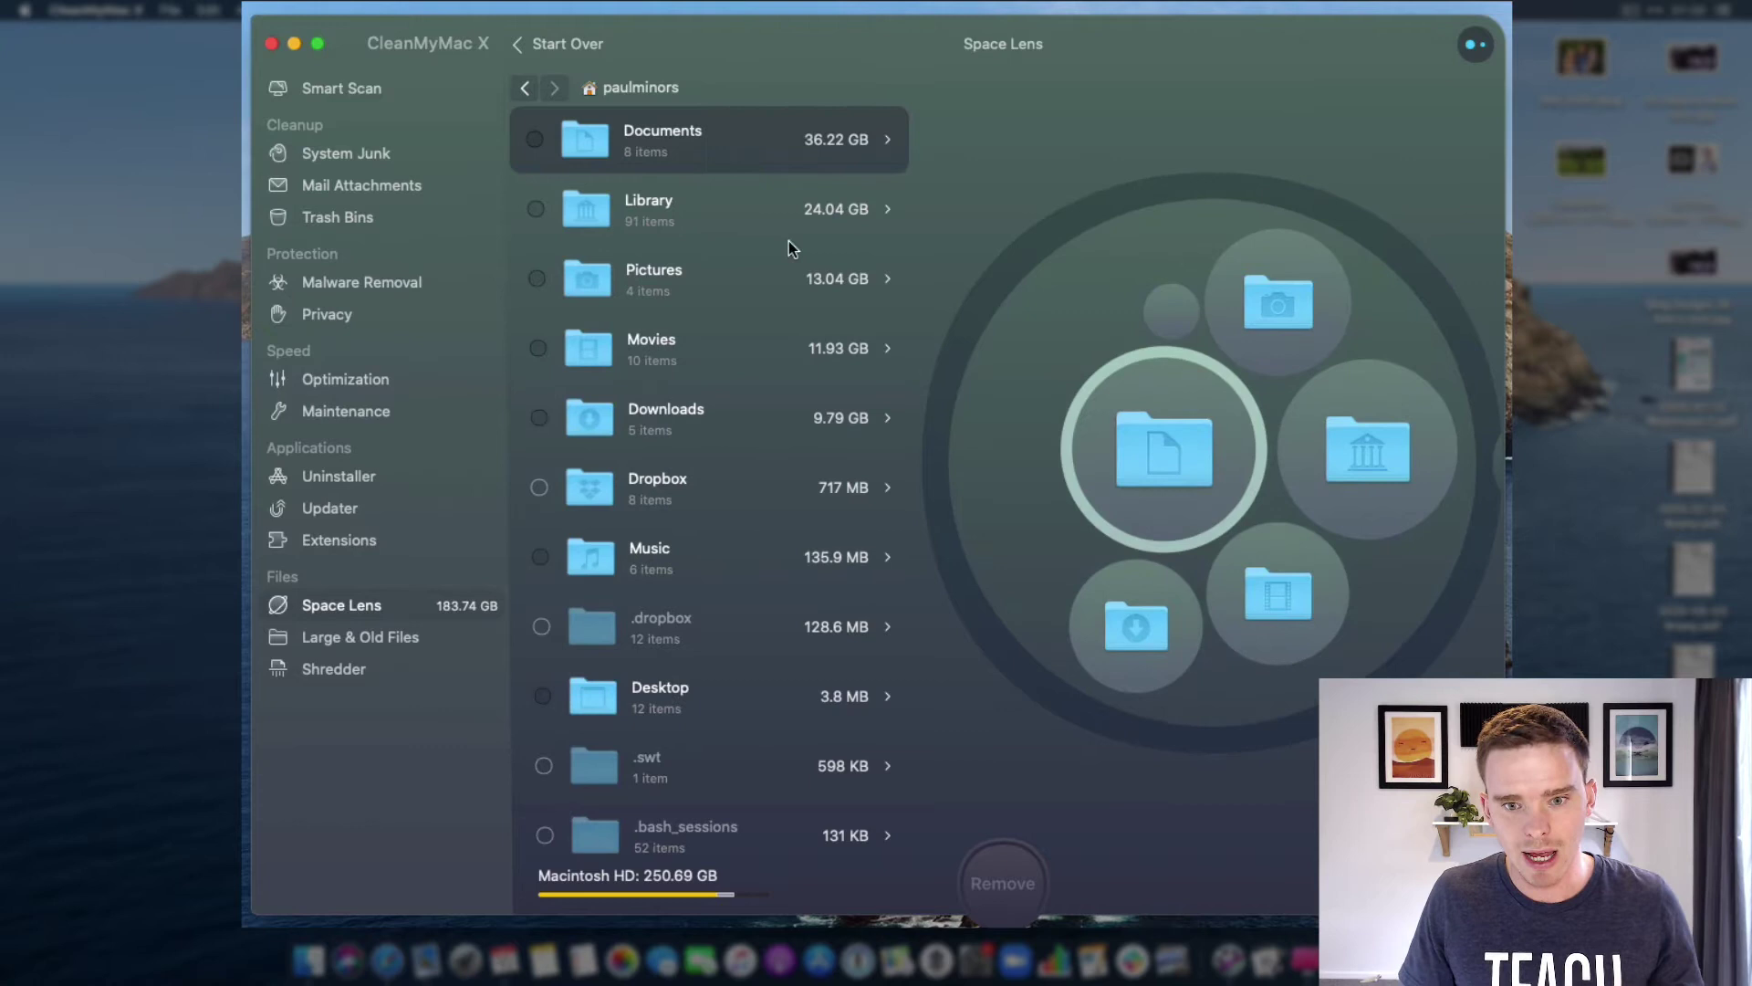
{"action": "mouse_move", "coordinate": [1144, 424]}
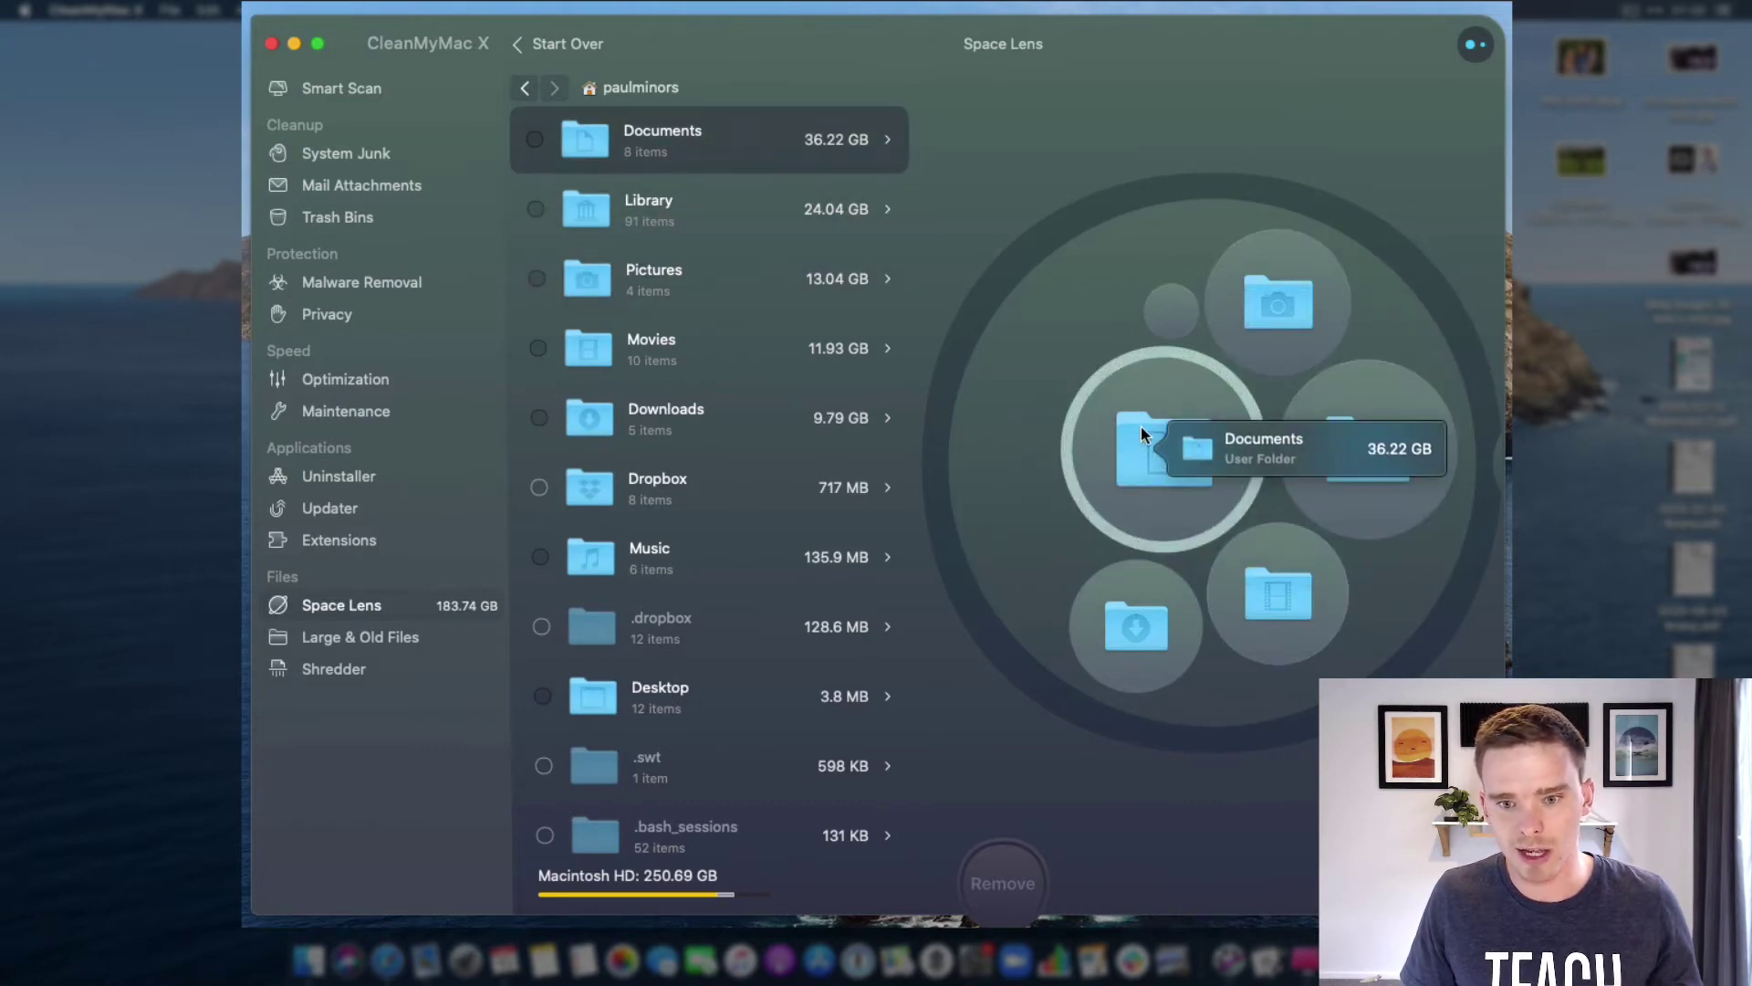
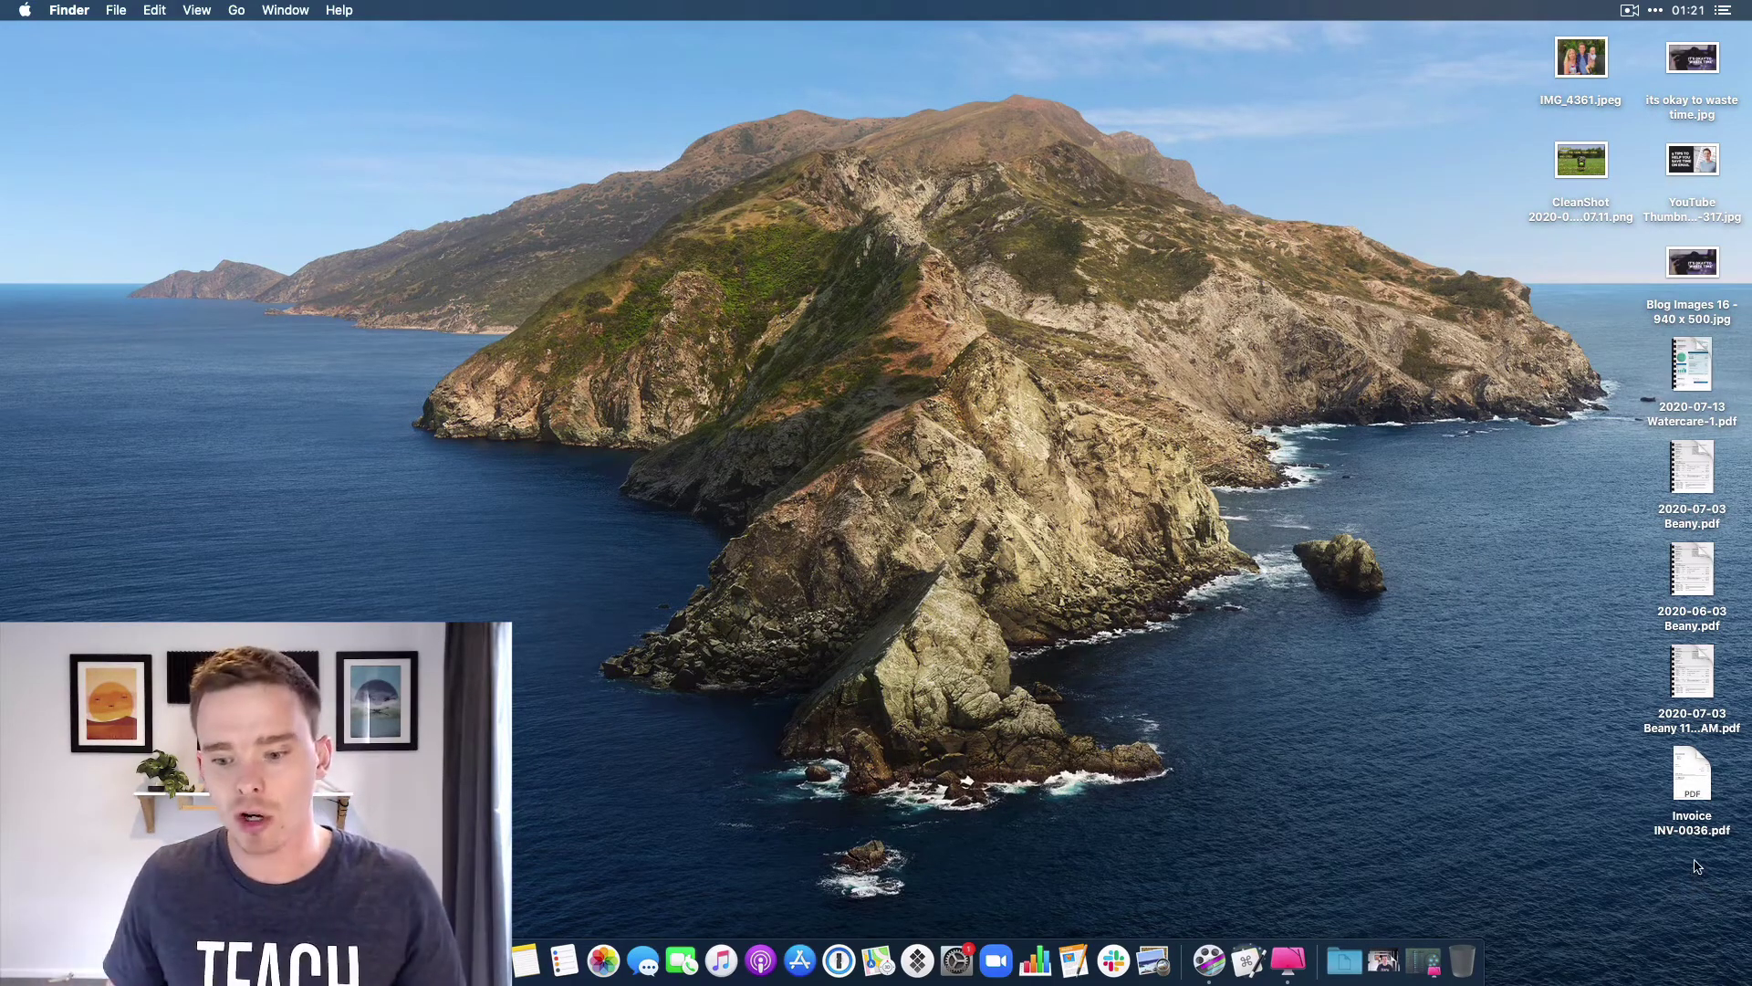
Step: Open the Downloads folder in Finder to look over its files, and minimise the window
{"action": "left_click", "coordinate": [1383, 960]}
{"action": "left_click", "coordinate": [1388, 750]}
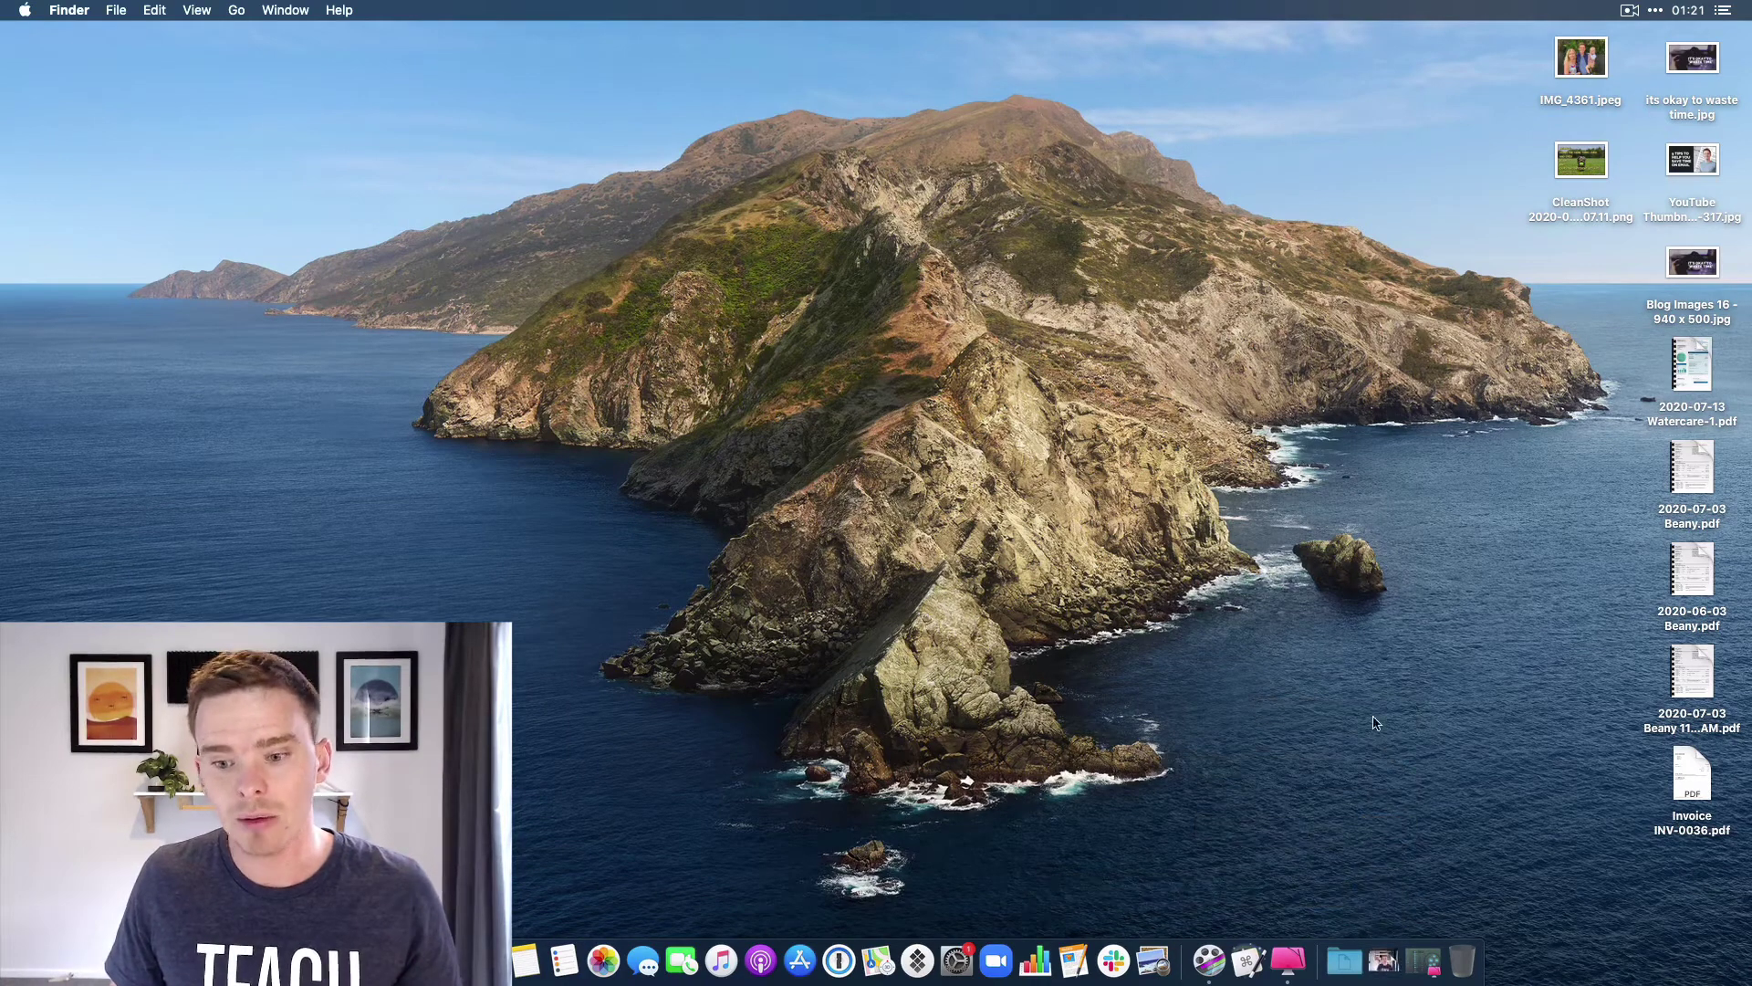
{"action": "left_click_drag", "start_coordinate": [1387, 67], "coordinate": [863, 148]}
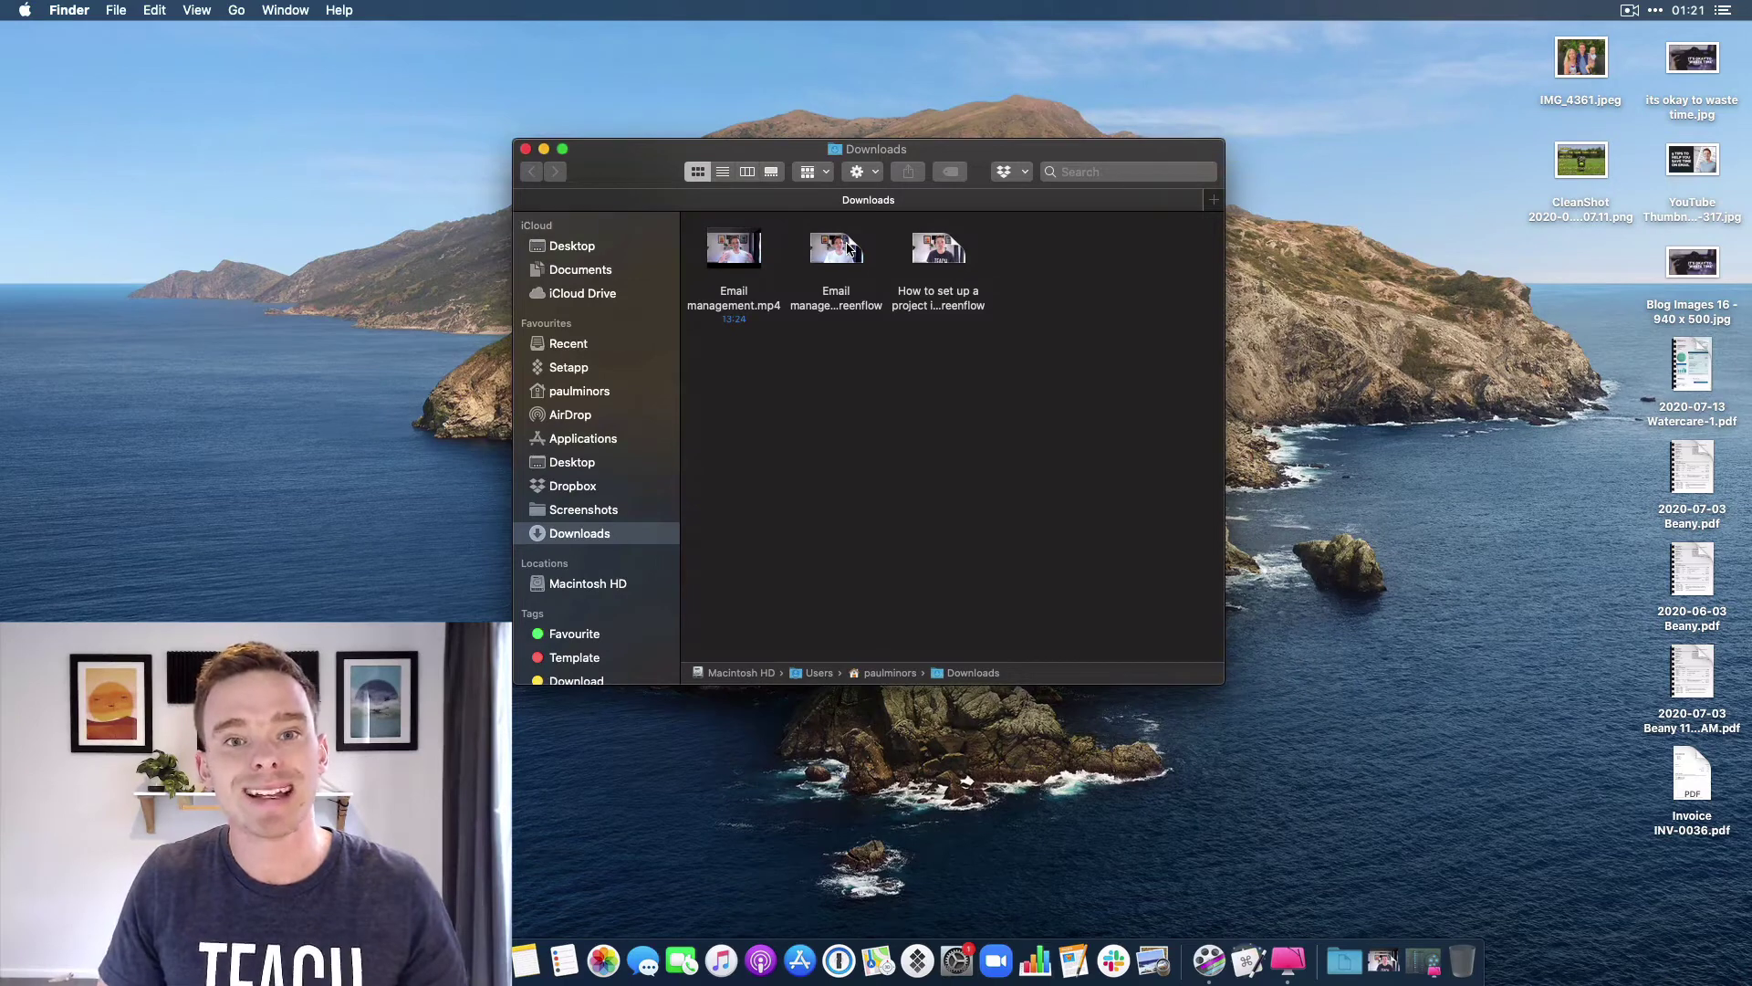
{"action": "left_click", "coordinate": [544, 148]}
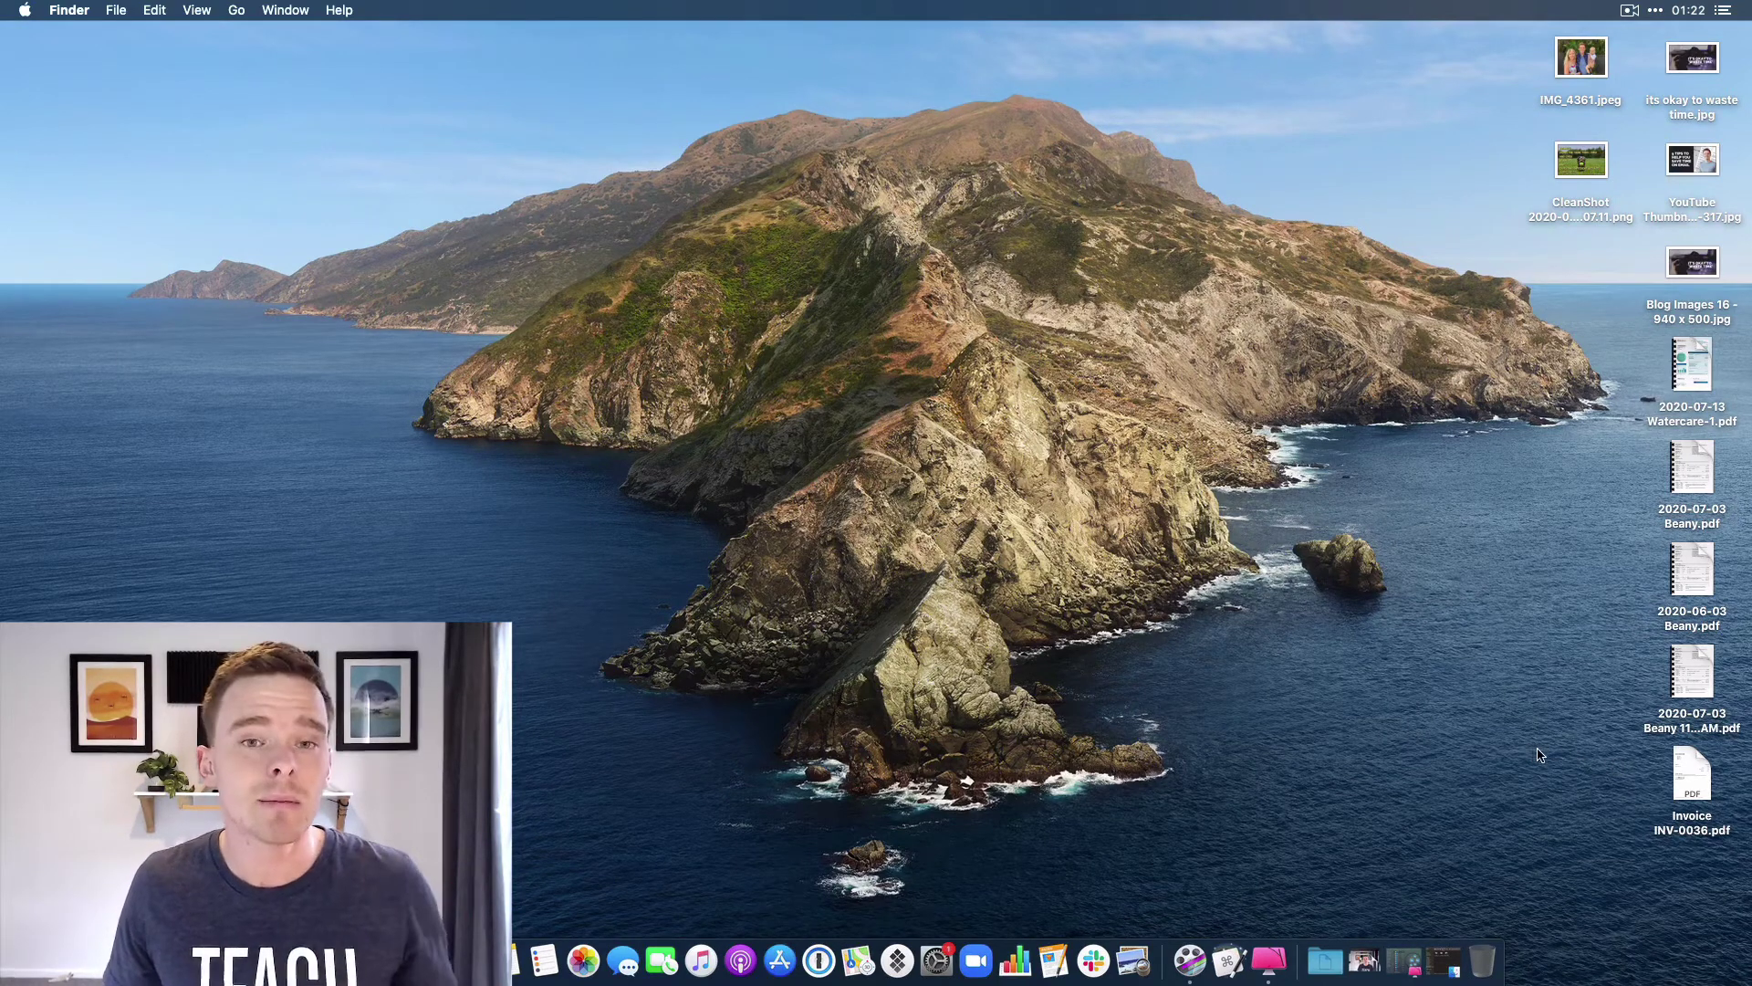
Step: Move the five image files on the desktop to the Bin, and select and deselect the remaining PDFs
{"action": "left_click_drag", "start_coordinate": [1526, 57], "coordinate": [1481, 969]}
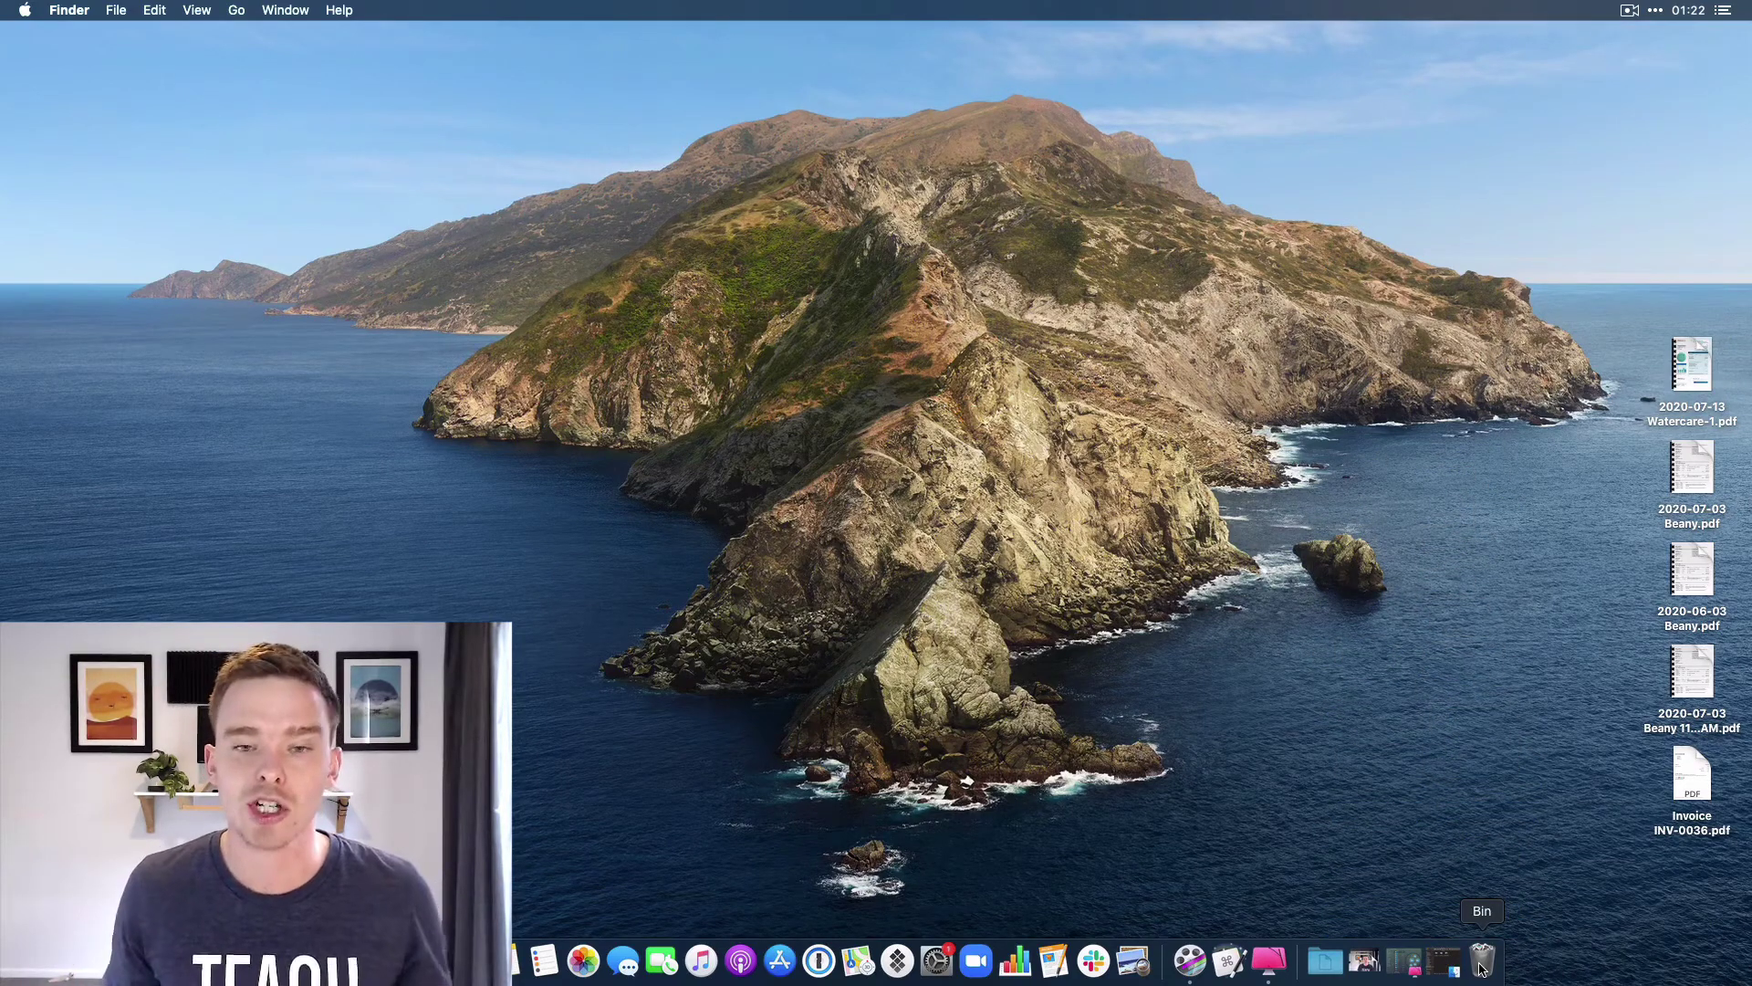
{"action": "left_click_drag", "start_coordinate": [1643, 342], "coordinate": [1729, 853]}
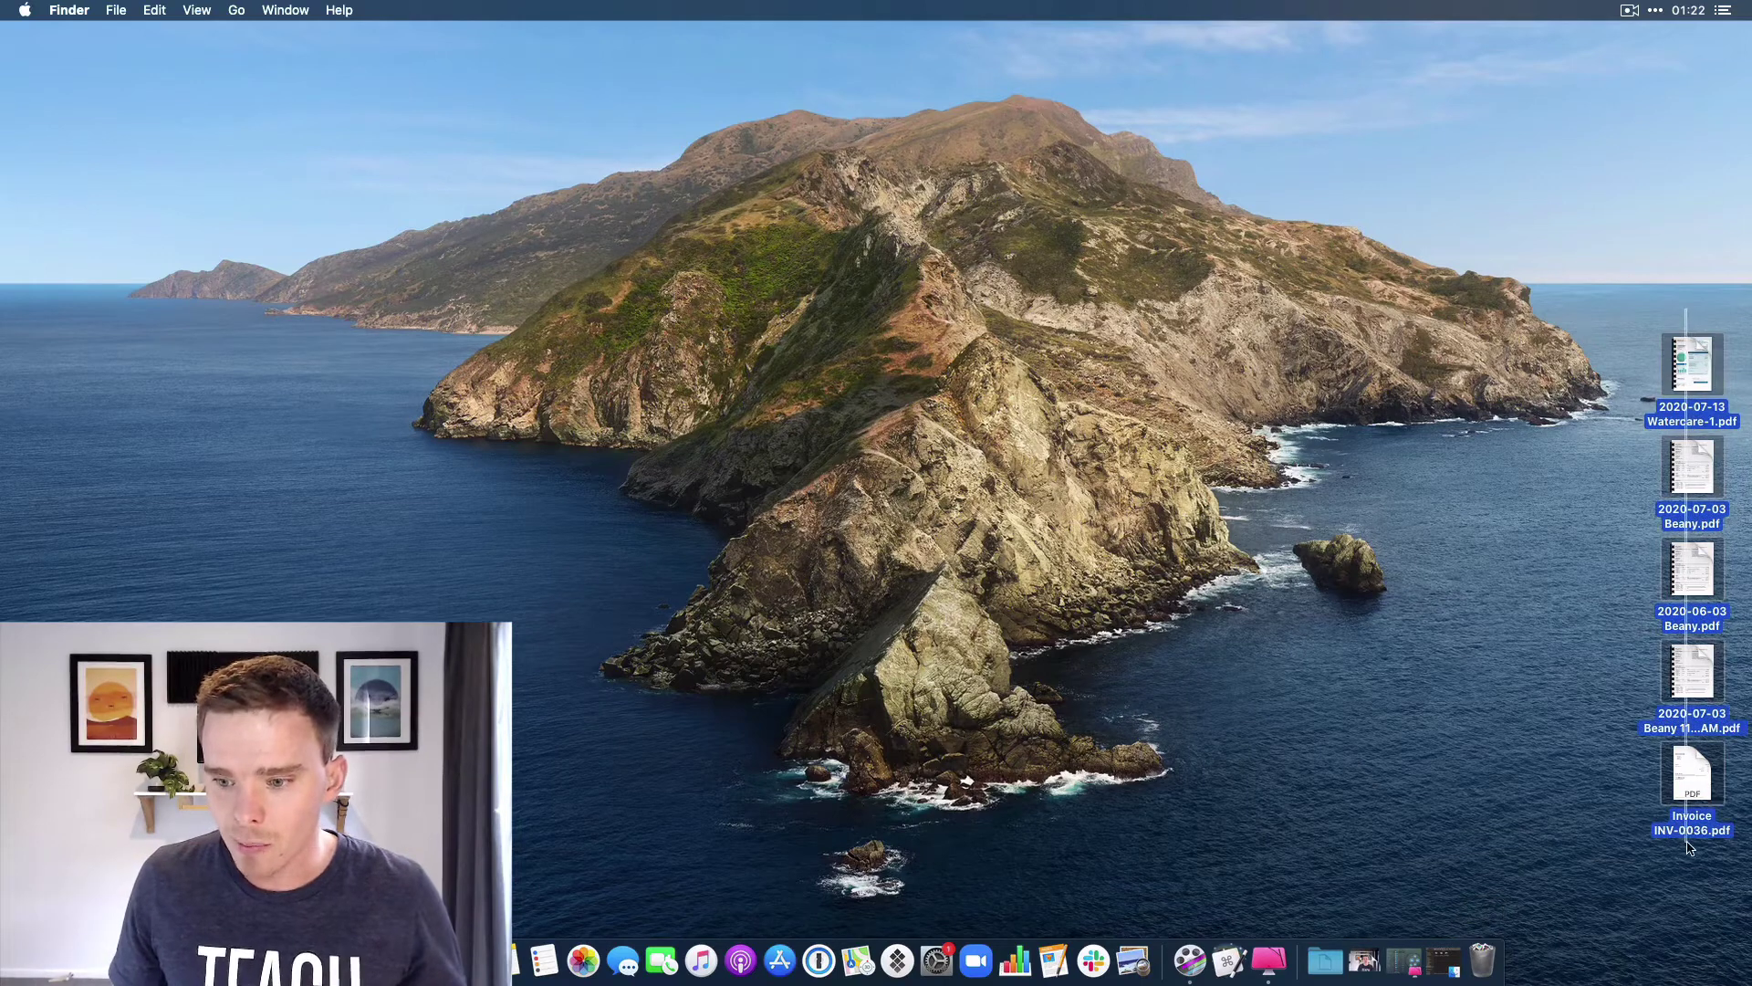
{"action": "left_click", "coordinate": [1706, 875]}
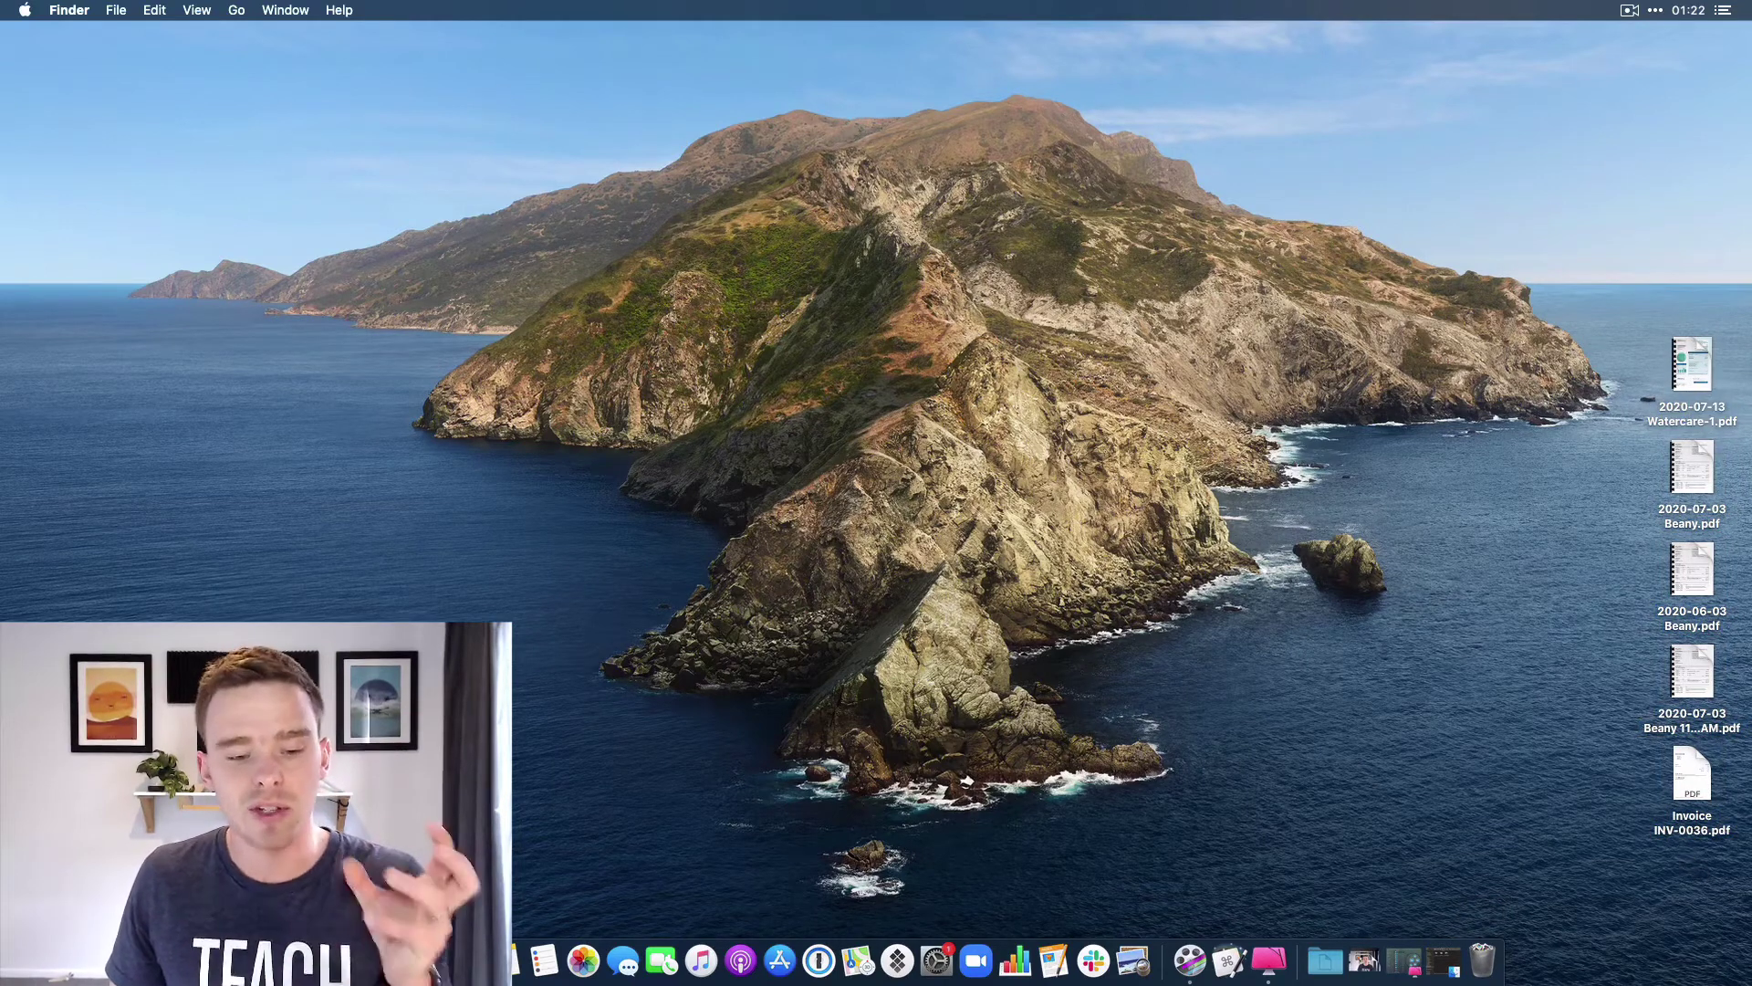
Step: Restore the minimised Finder window, browse Documents and its Personal subfolder, and close the window
{"action": "left_click", "coordinate": [1444, 960]}
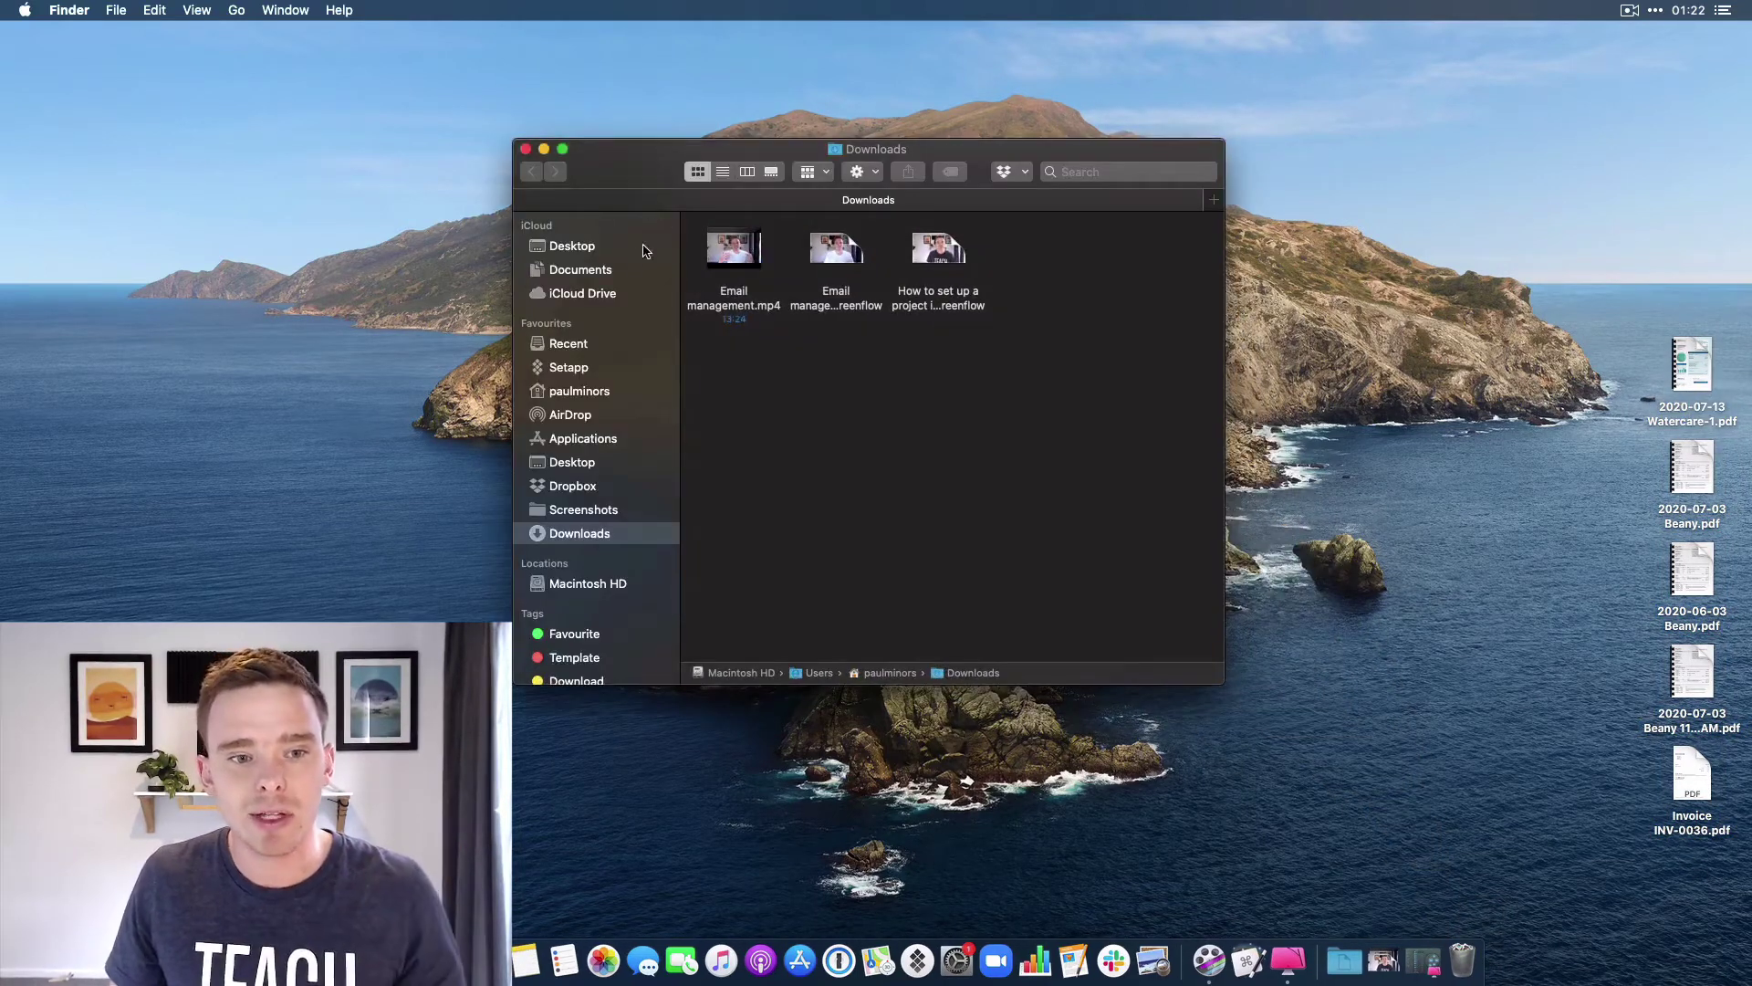
{"action": "left_click", "coordinate": [610, 271]}
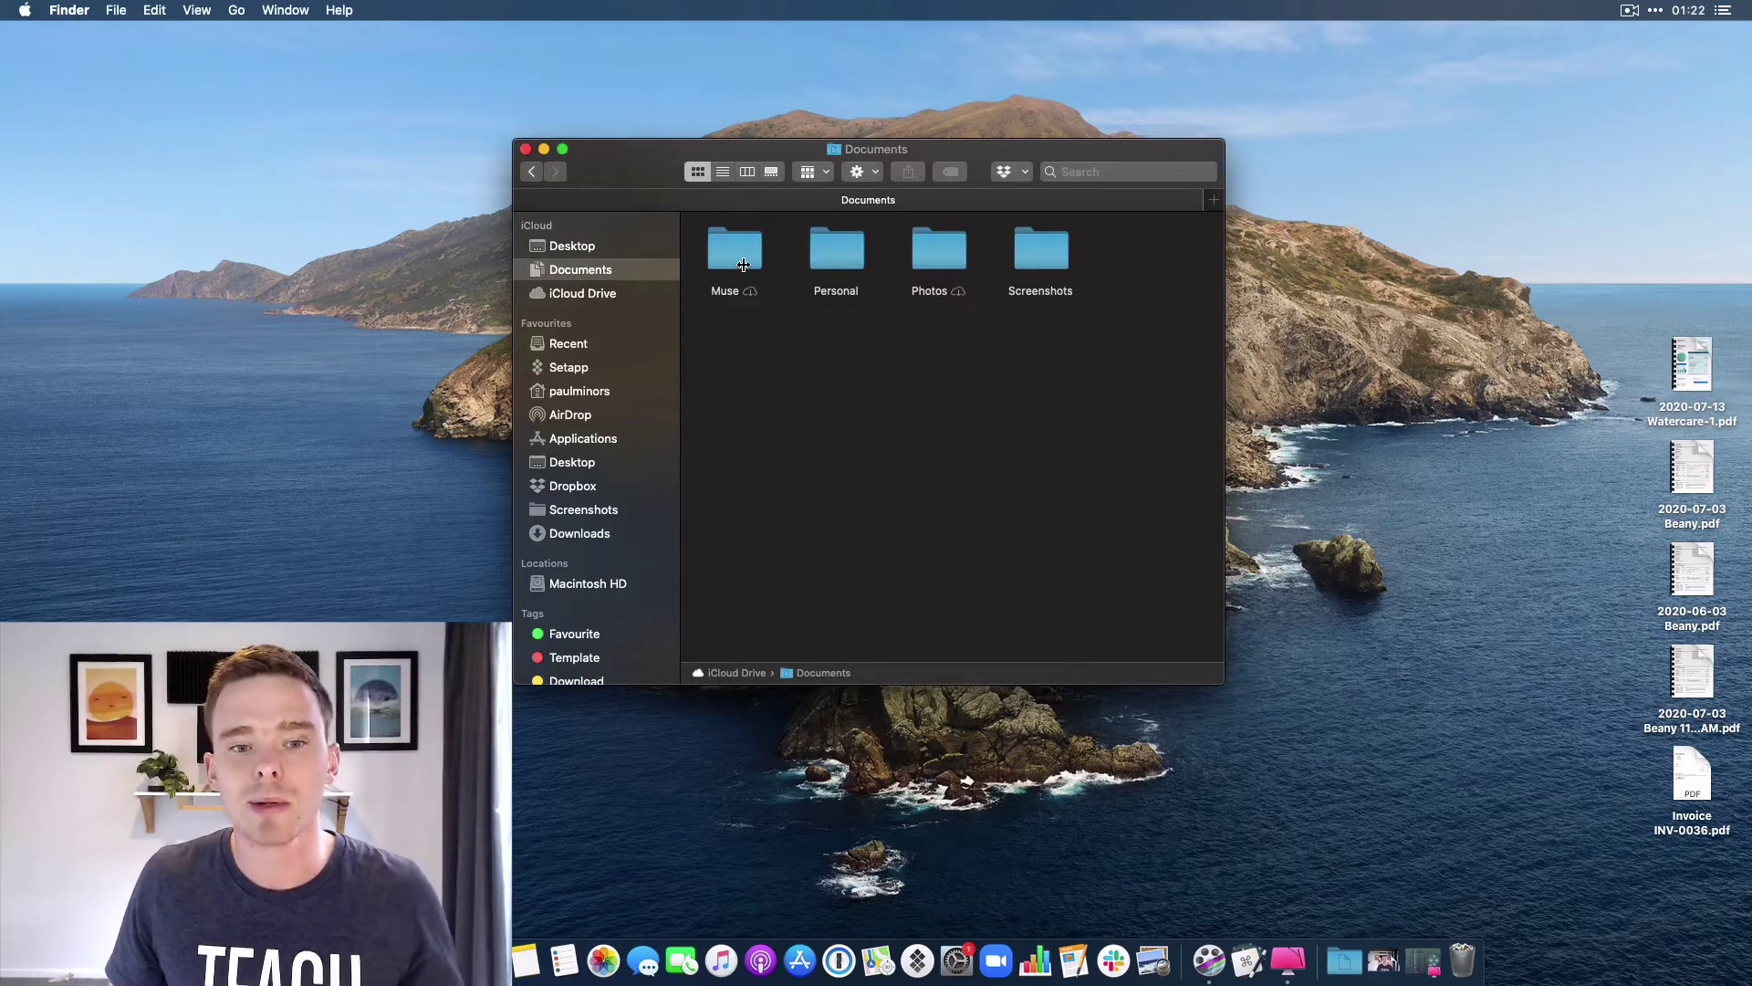
{"action": "left_click", "coordinate": [828, 264]}
{"action": "double_click", "coordinate": [827, 264]}
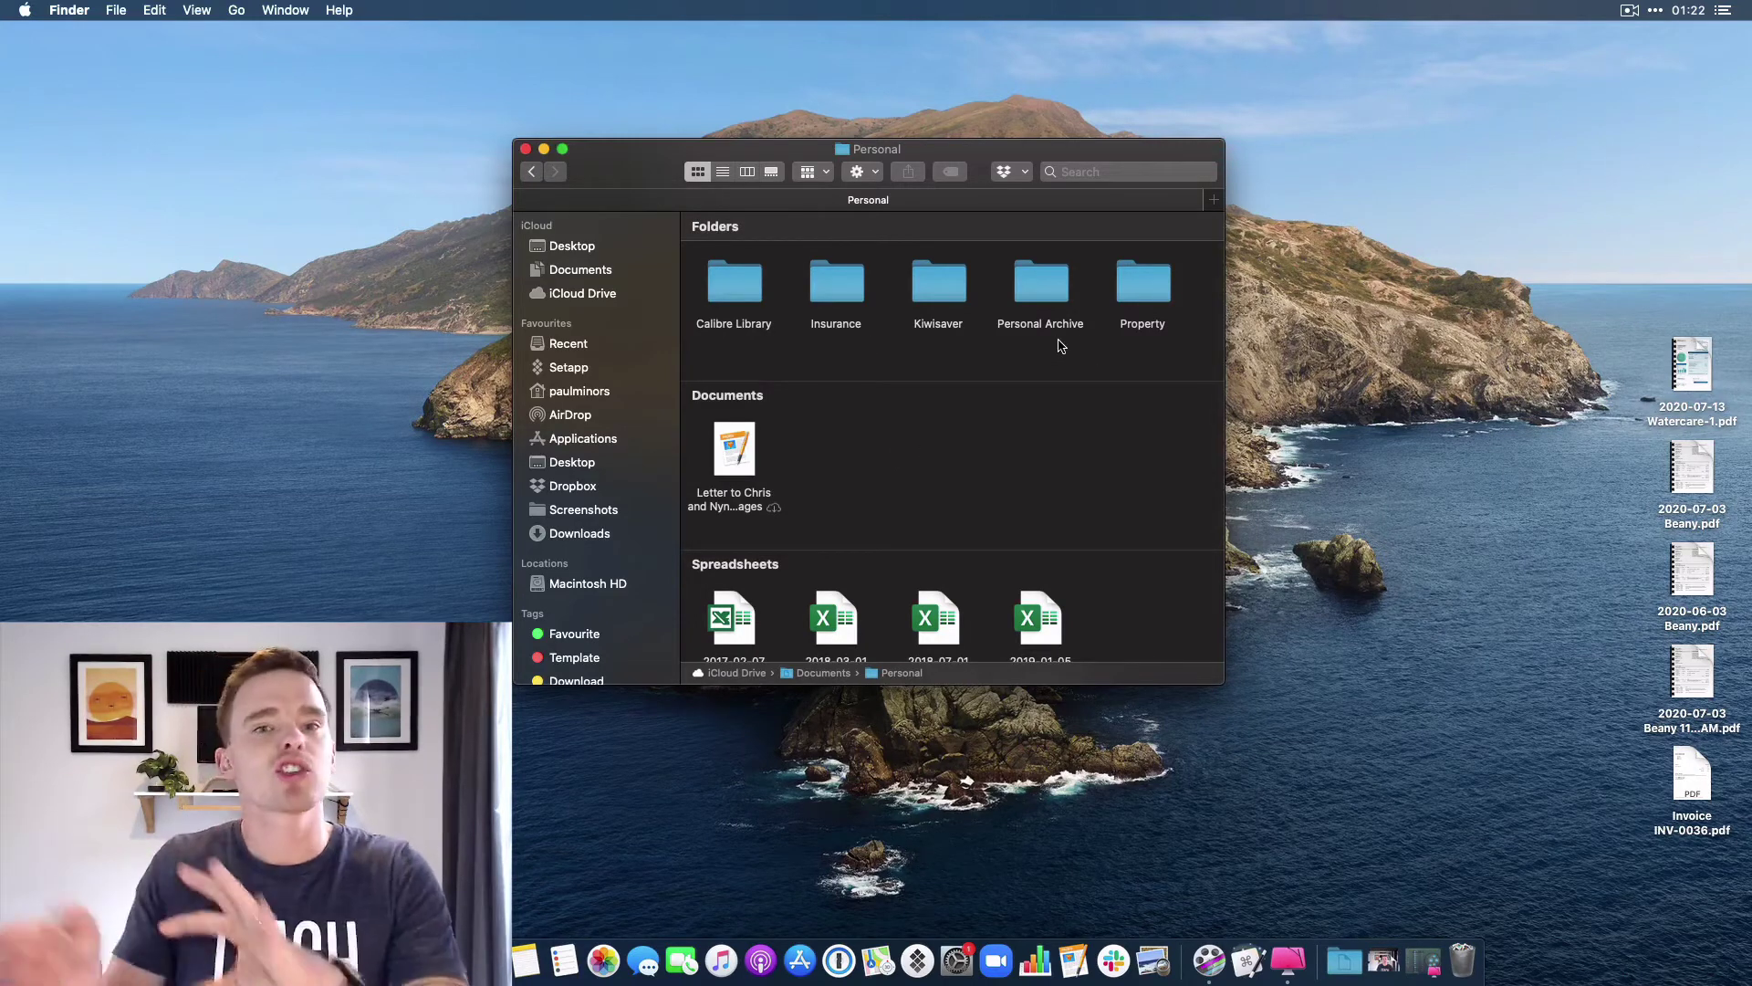
{"action": "left_click", "coordinate": [526, 149]}
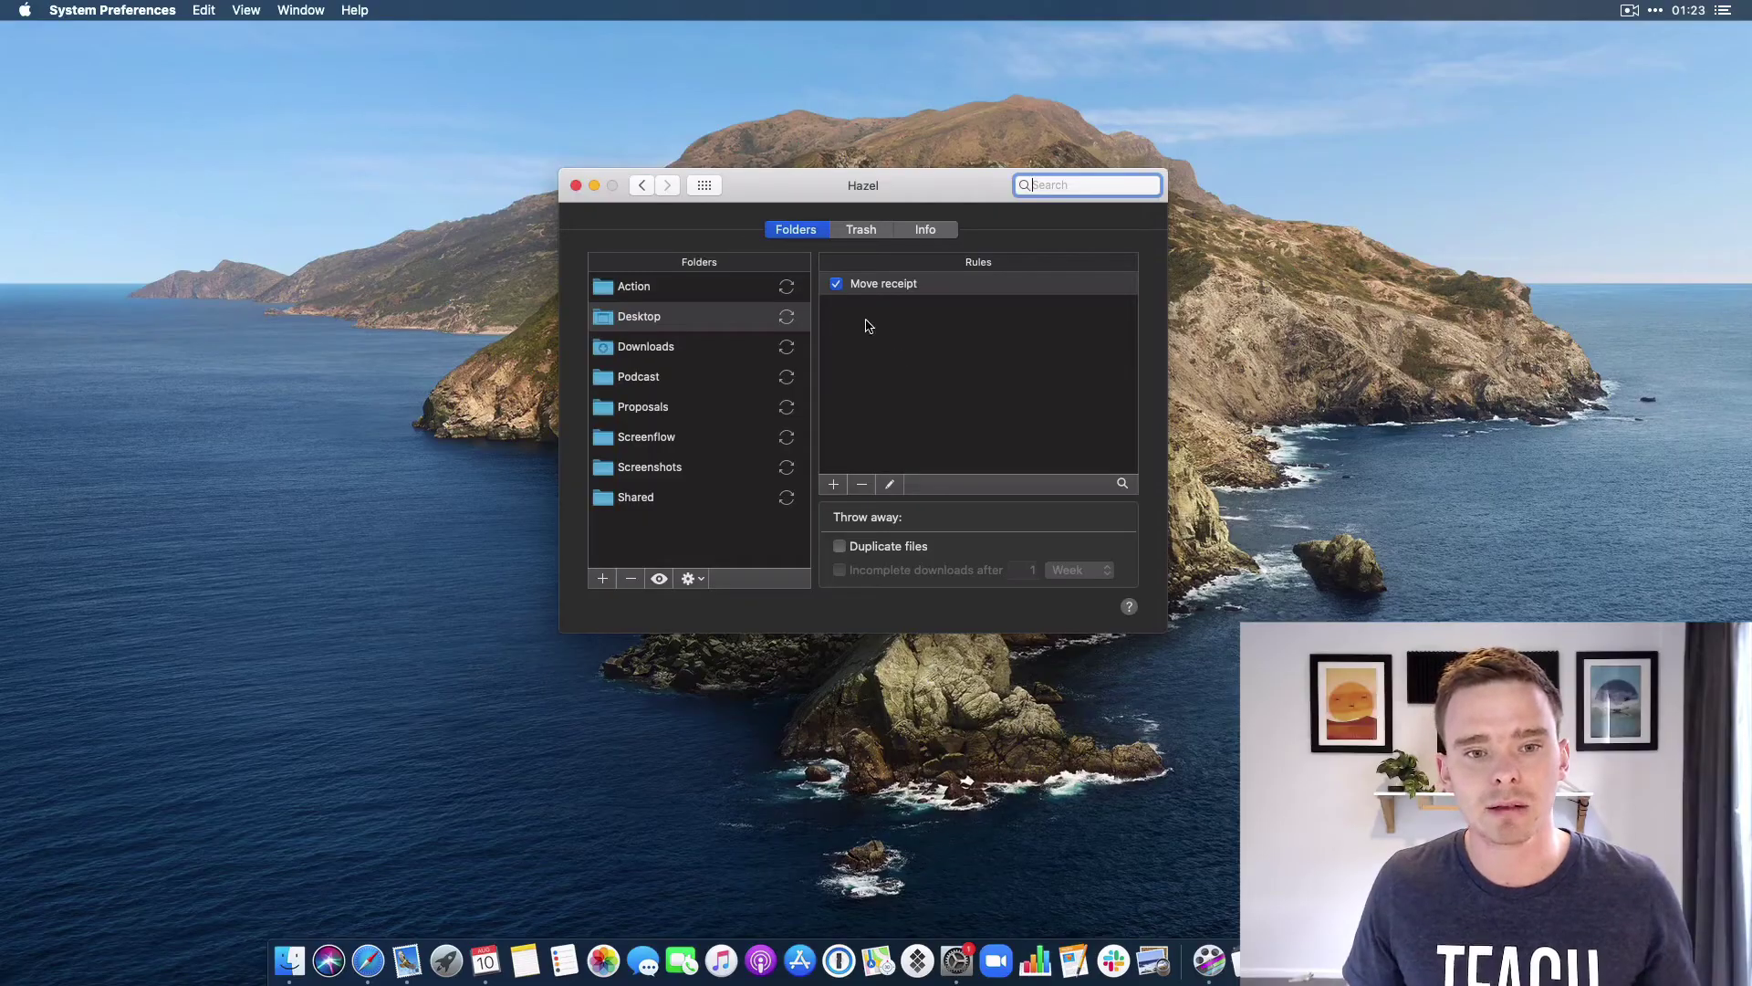
Step: Open Hazel from the System Preferences overview and look through the rules set for the Downloads folder
{"action": "left_click", "coordinate": [705, 186]}
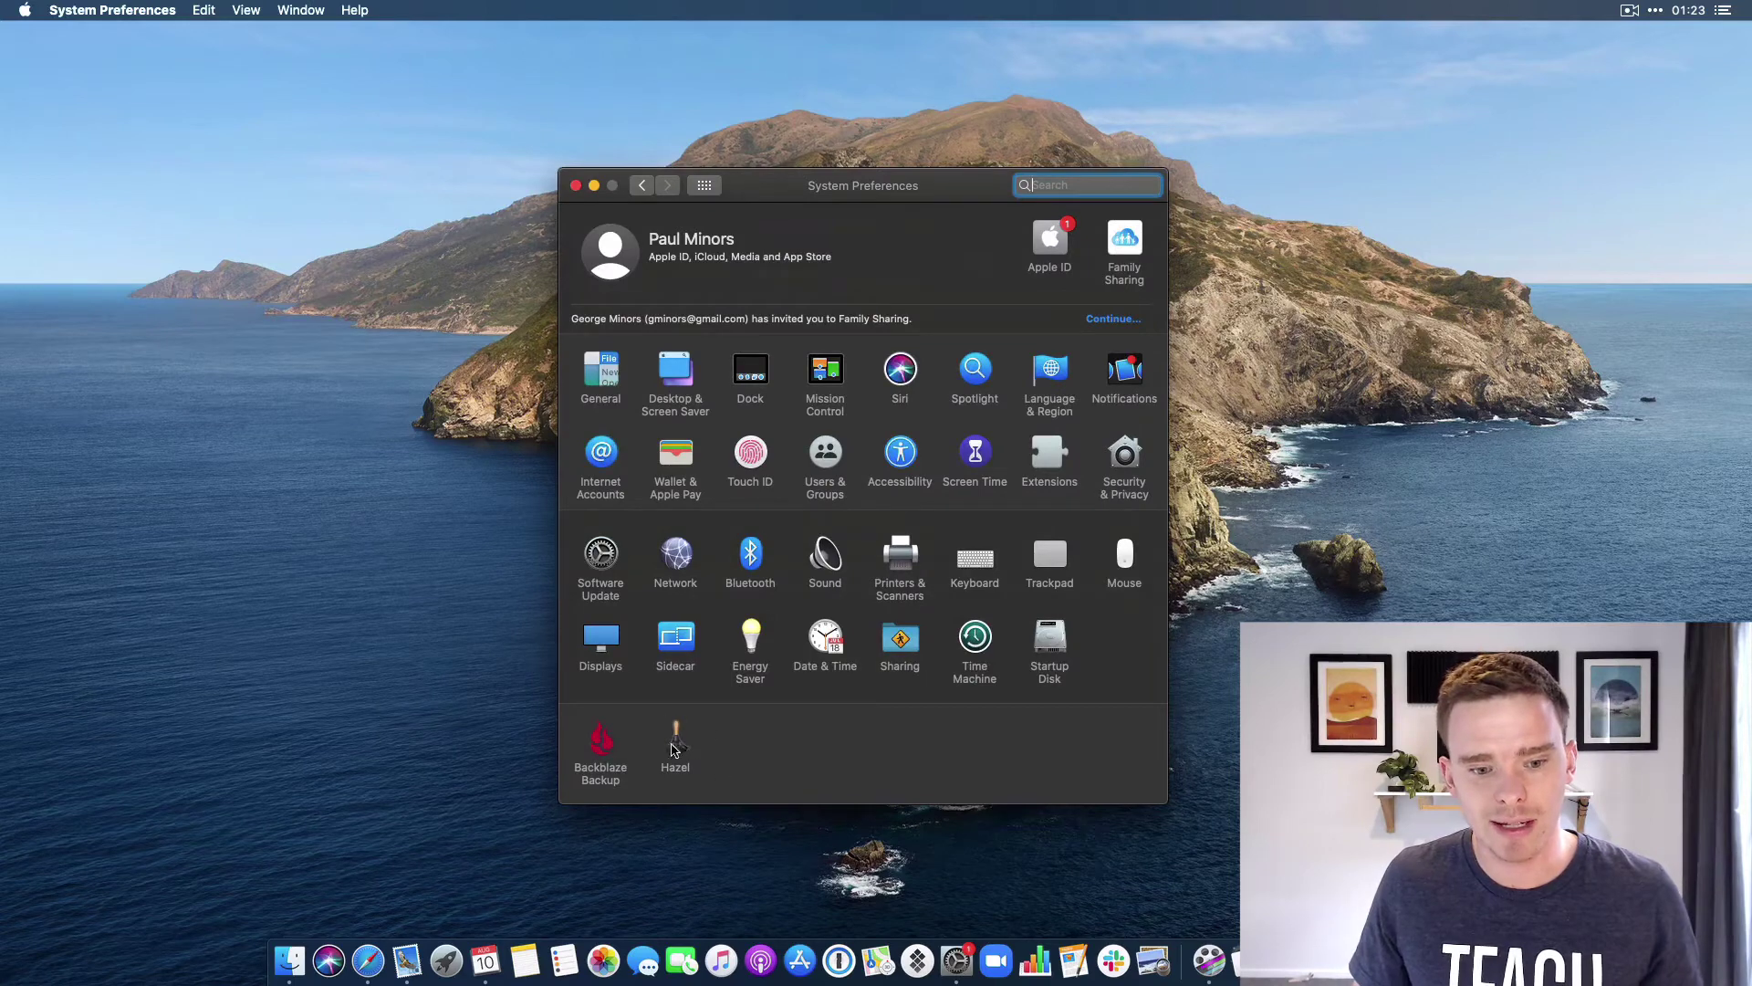
{"action": "left_click", "coordinate": [680, 741]}
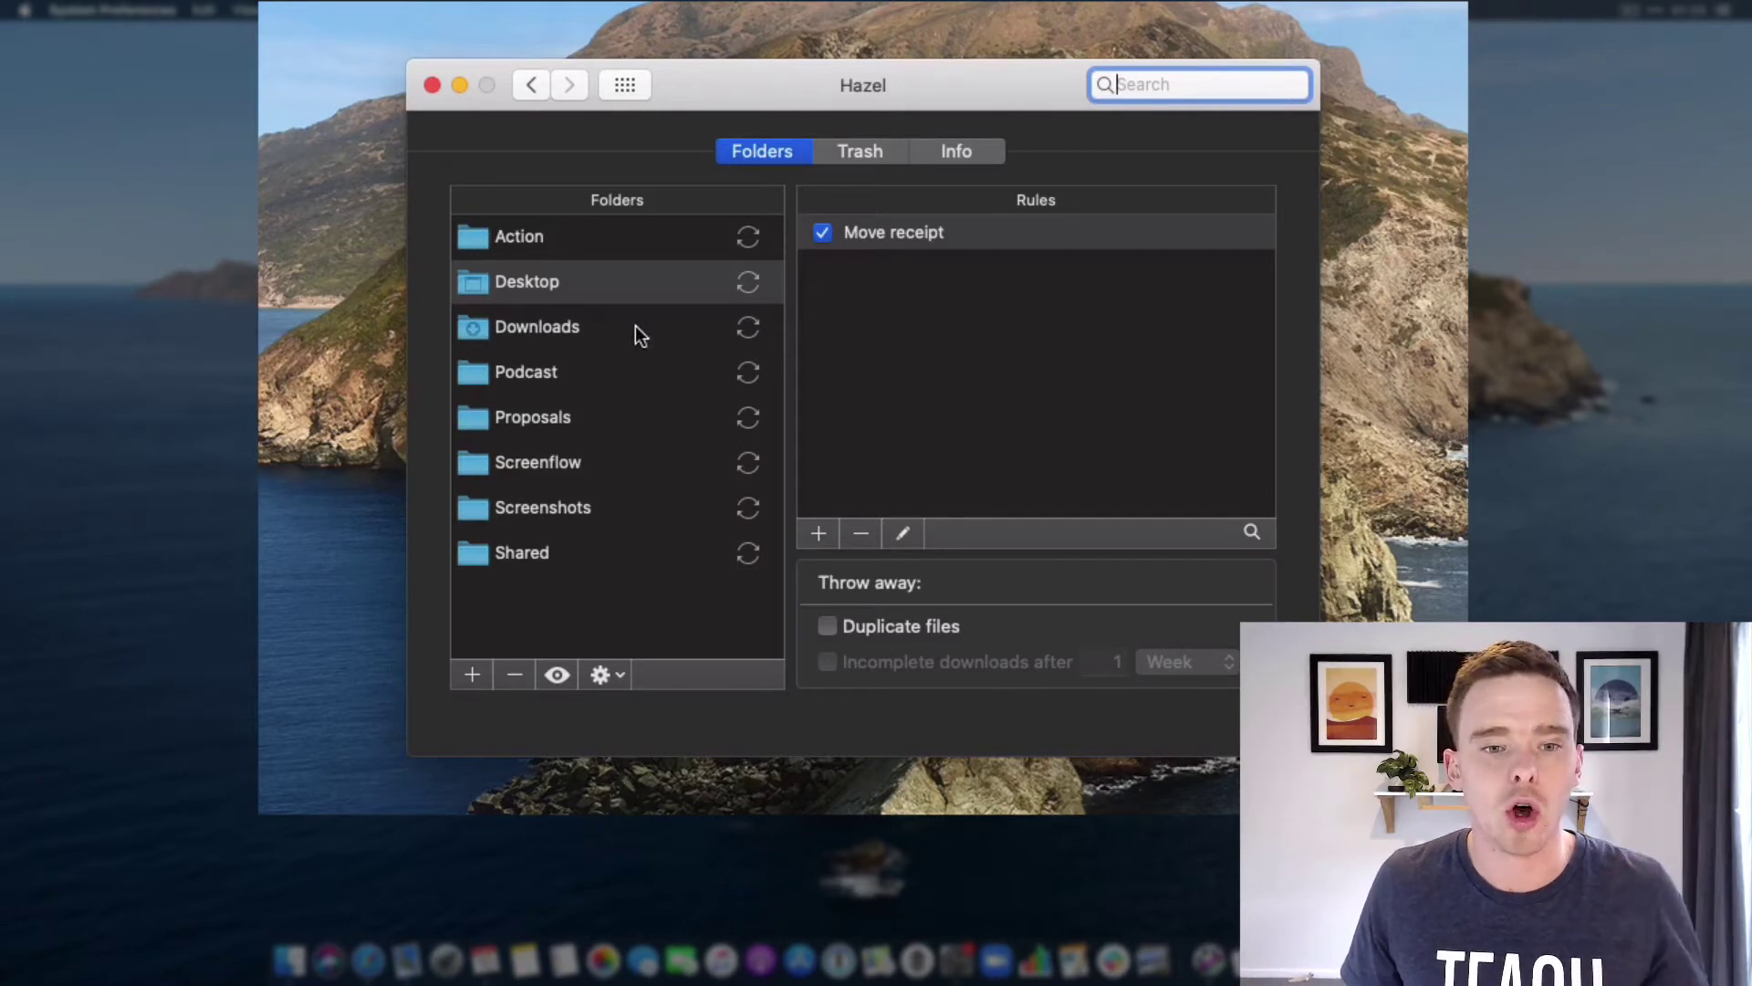
{"action": "left_click", "coordinate": [605, 294]}
{"action": "left_click", "coordinate": [605, 319]}
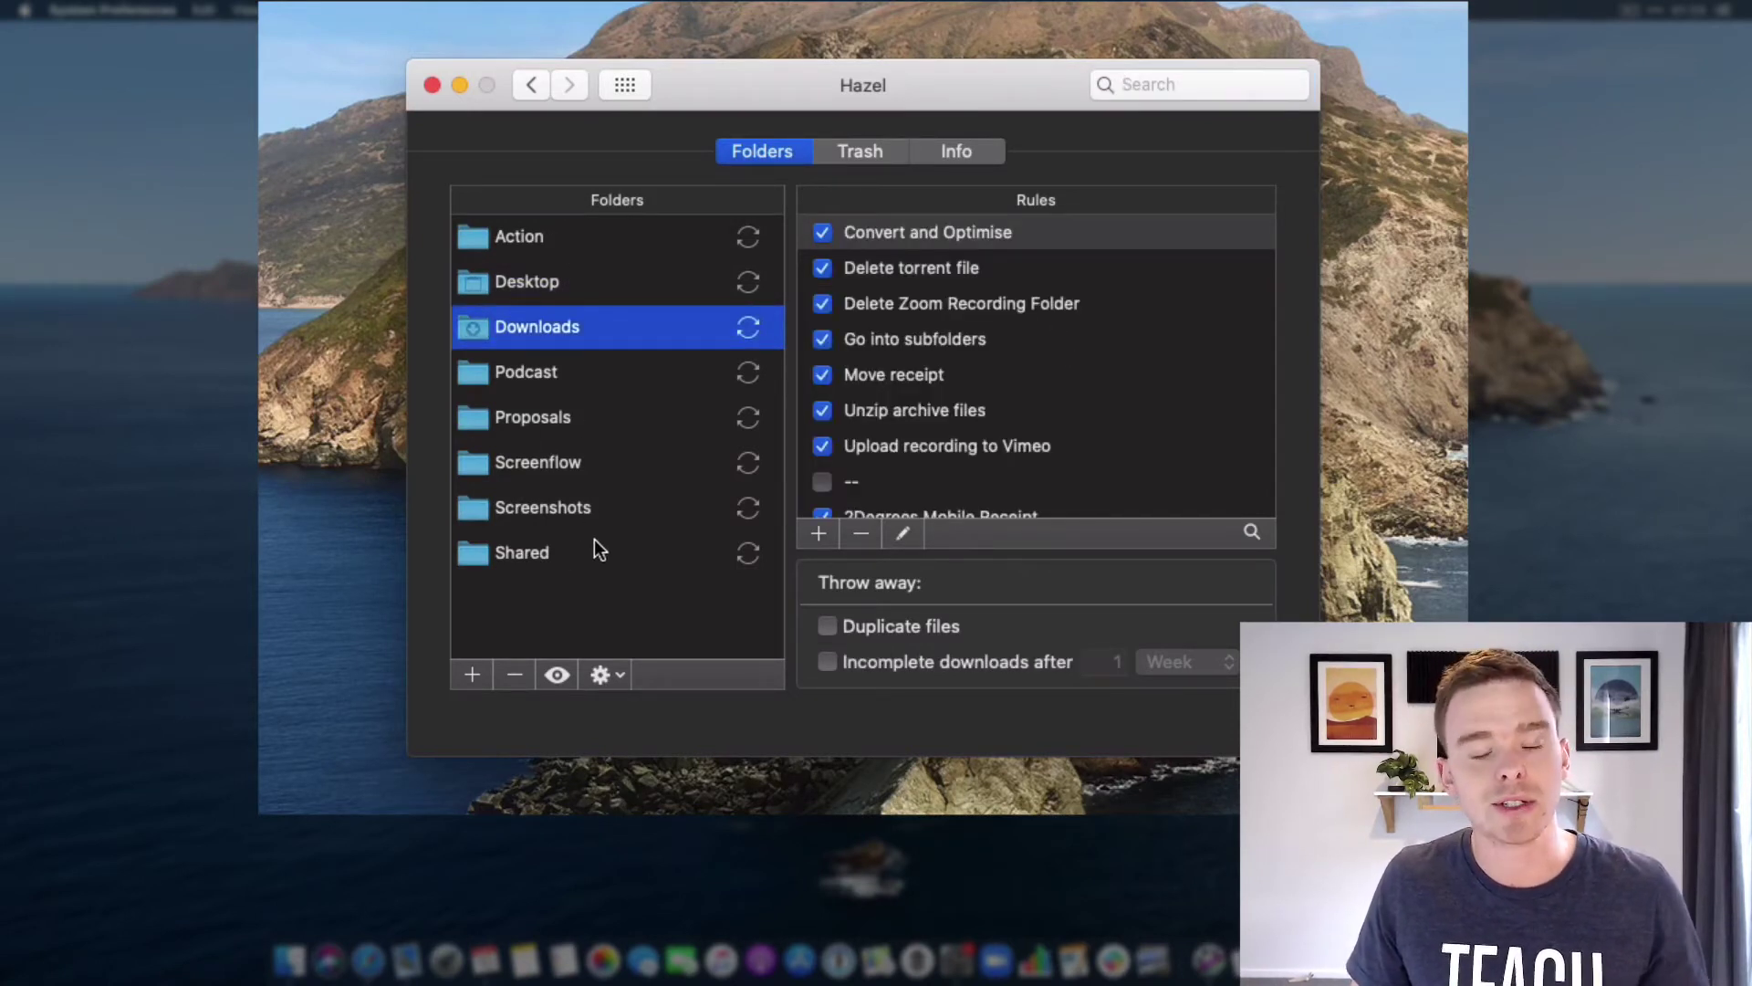
{"action": "scroll", "coordinate": [1027, 392], "scroll_direction": "down", "scroll_amount": 5}
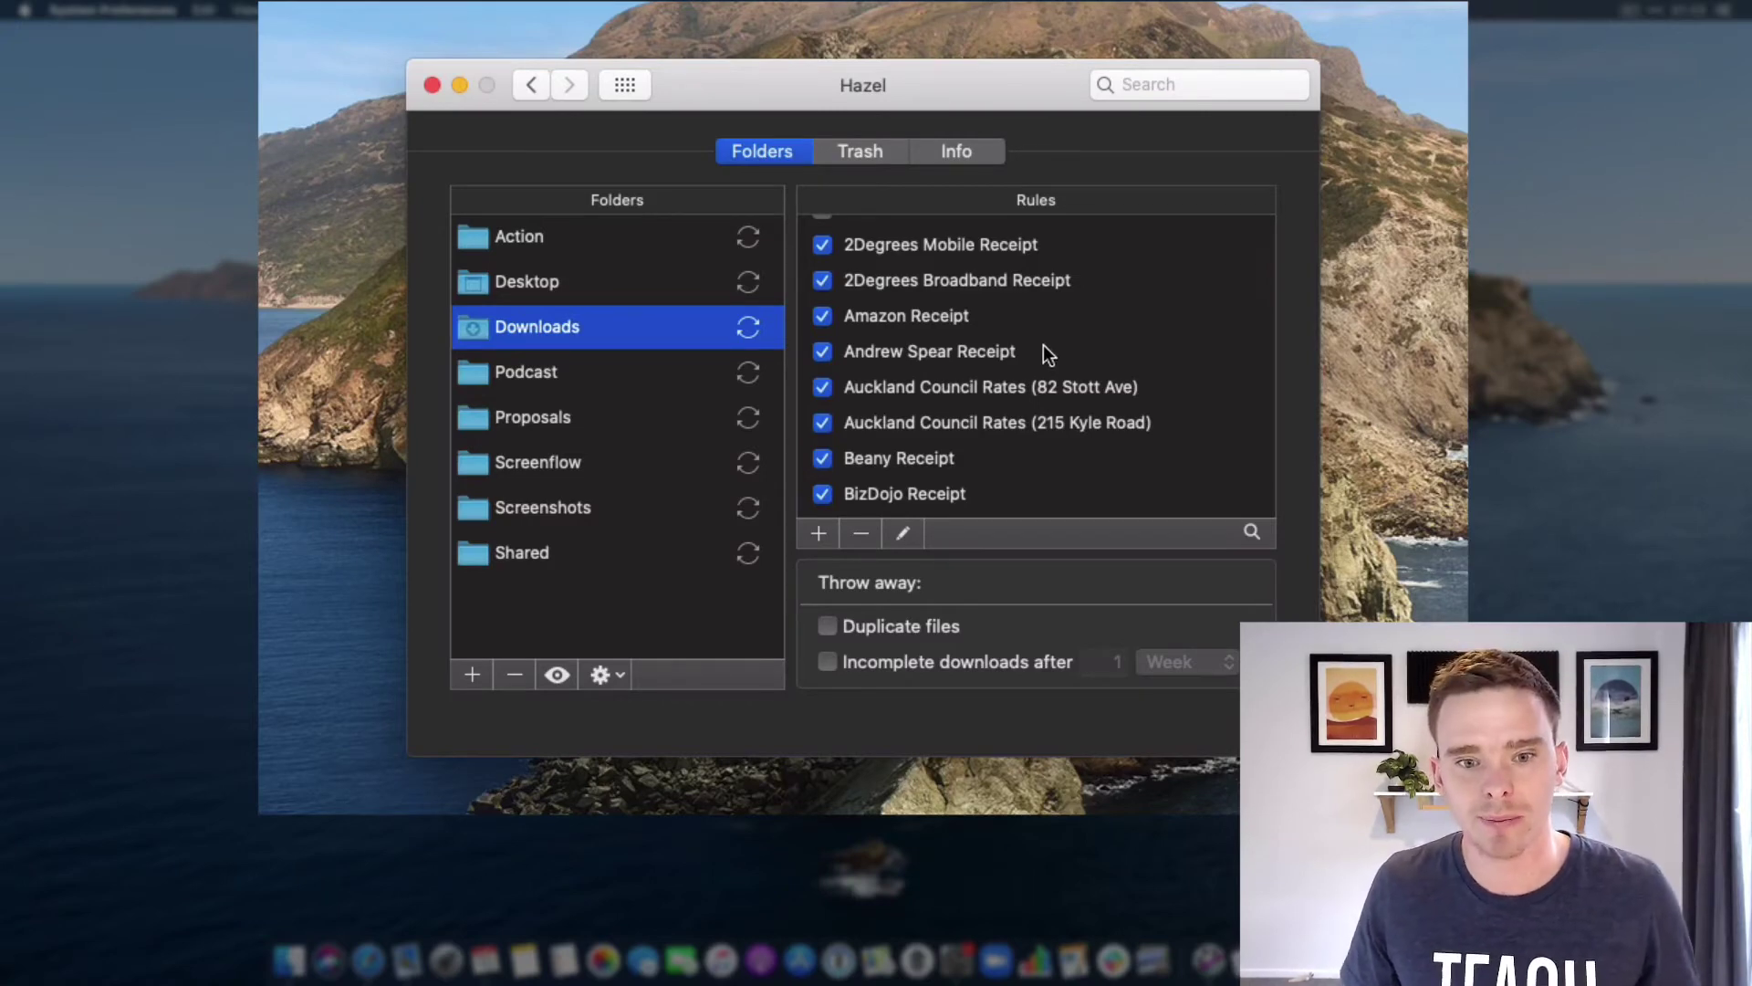
{"action": "scroll", "coordinate": [1049, 391], "scroll_direction": "down", "scroll_amount": 2}
Step: Open the Beany Receipt rule, examine its contents condition, date-match pattern and rename and move actions, and close the rule
{"action": "left_click", "coordinate": [1054, 411]}
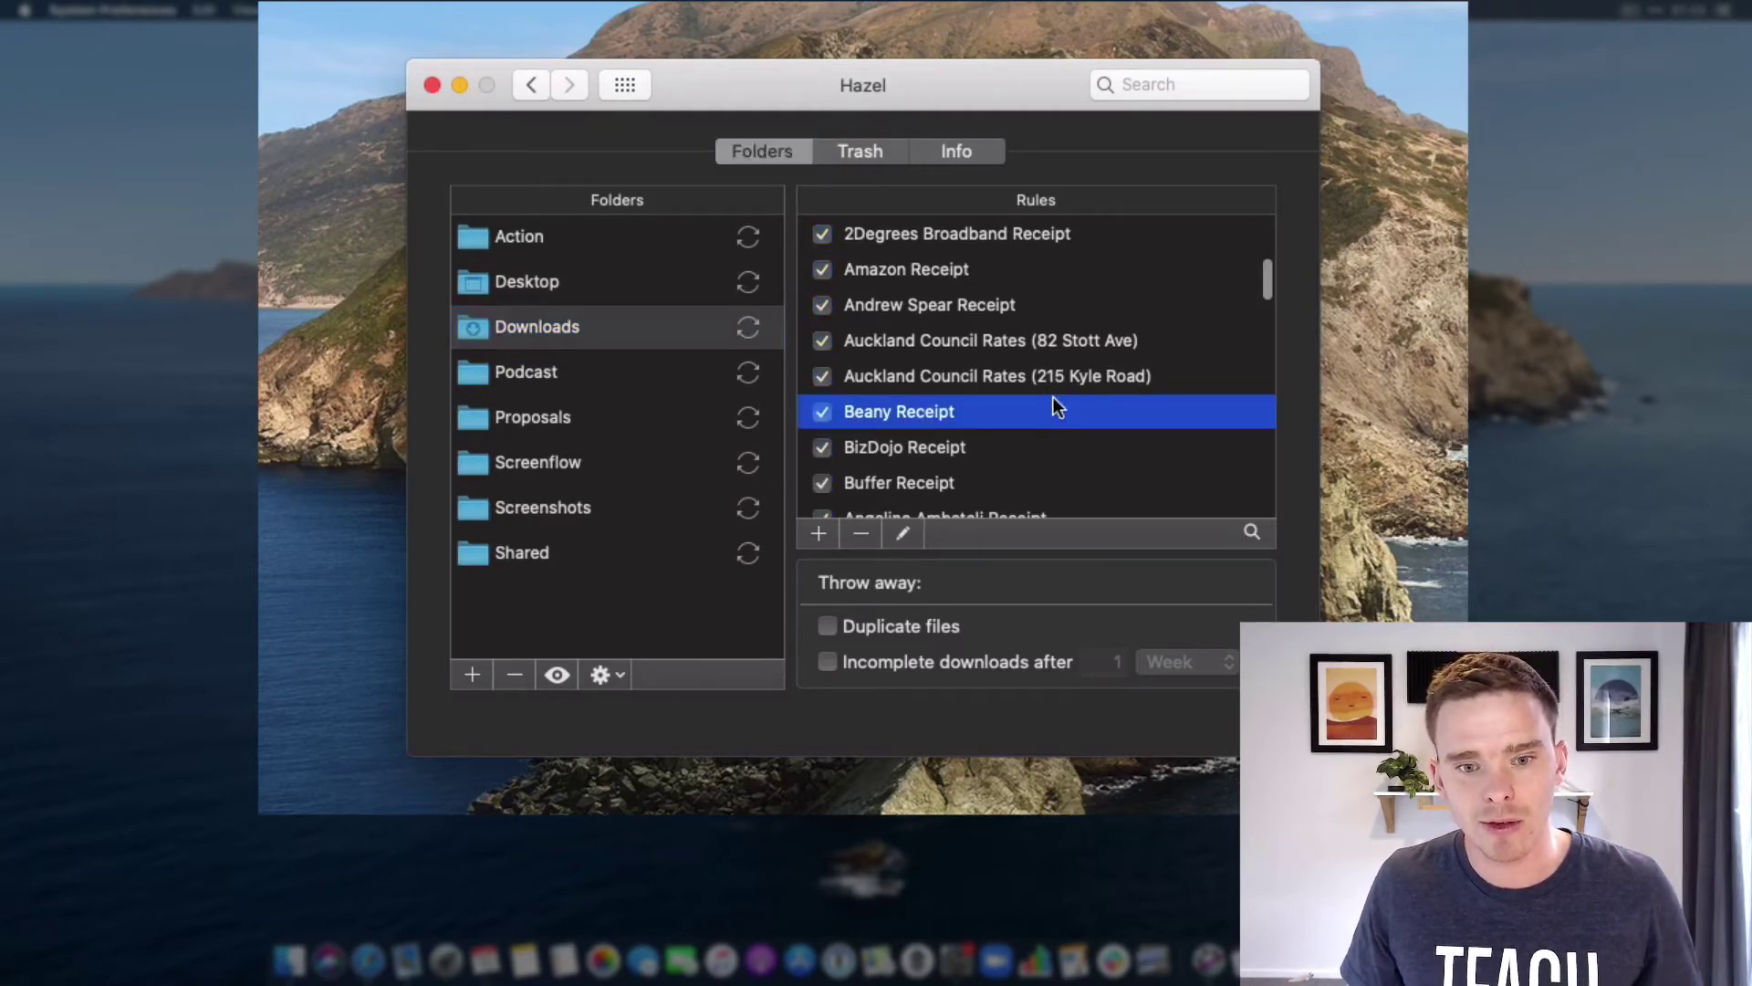
{"action": "double_click", "coordinate": [1054, 410]}
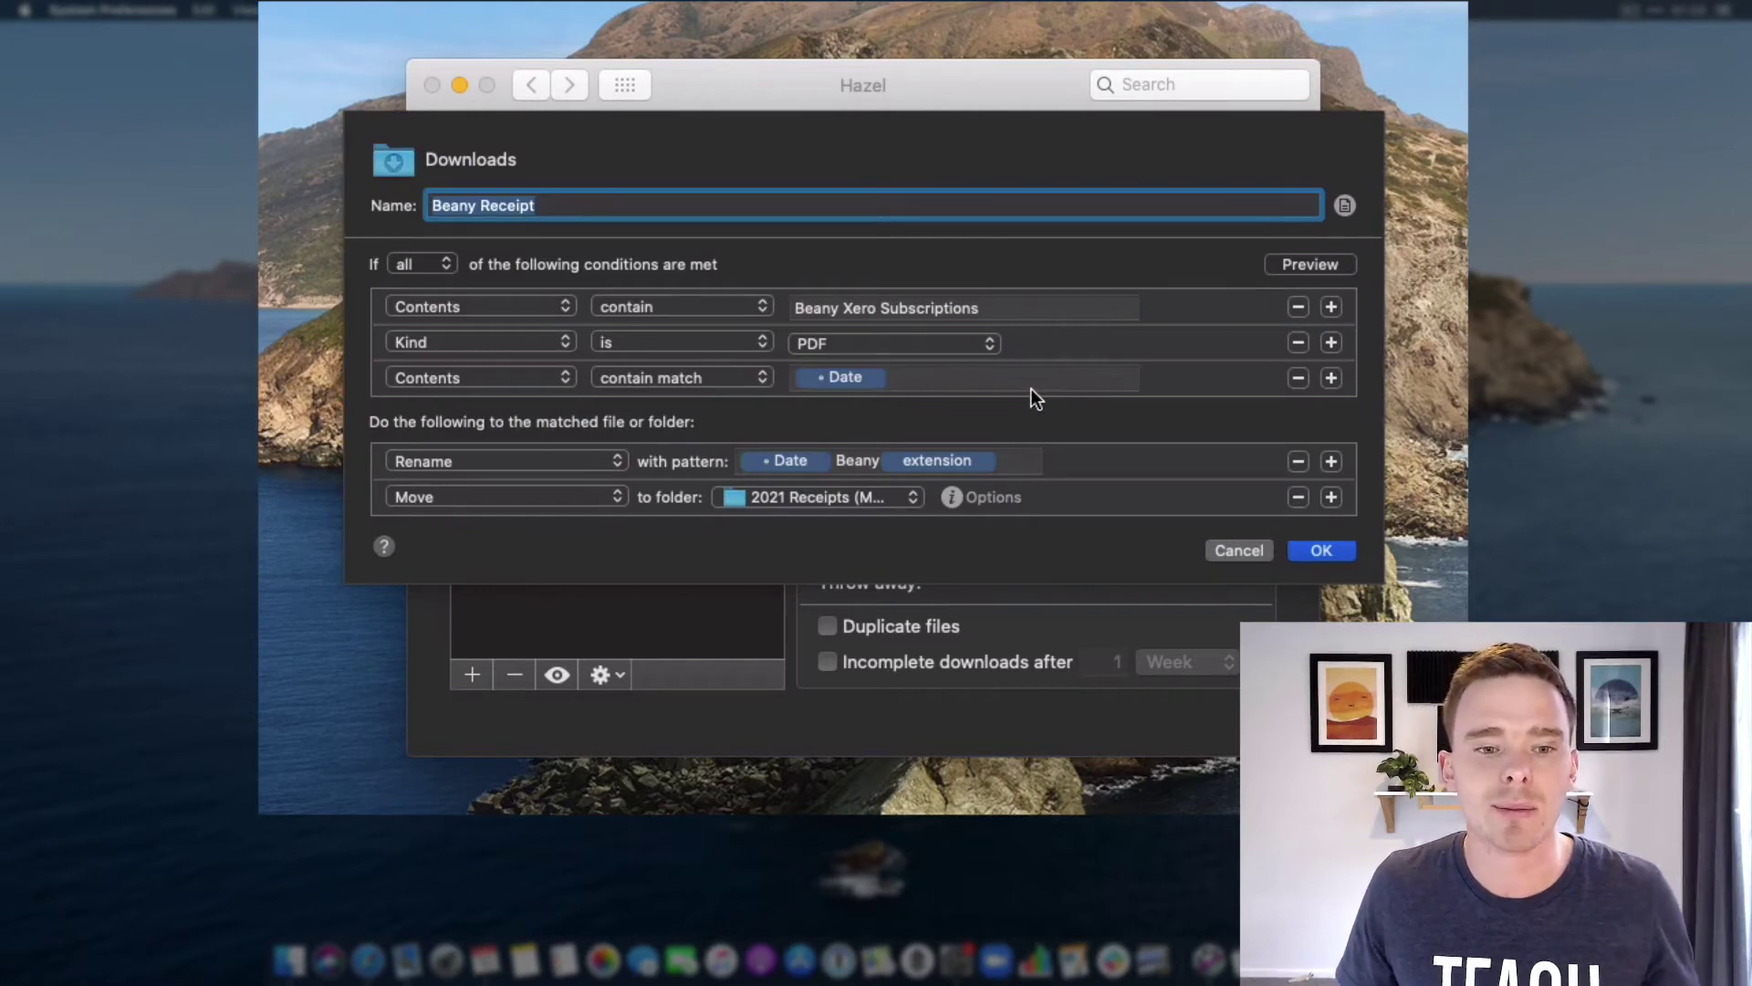
{"action": "left_click", "coordinate": [989, 312]}
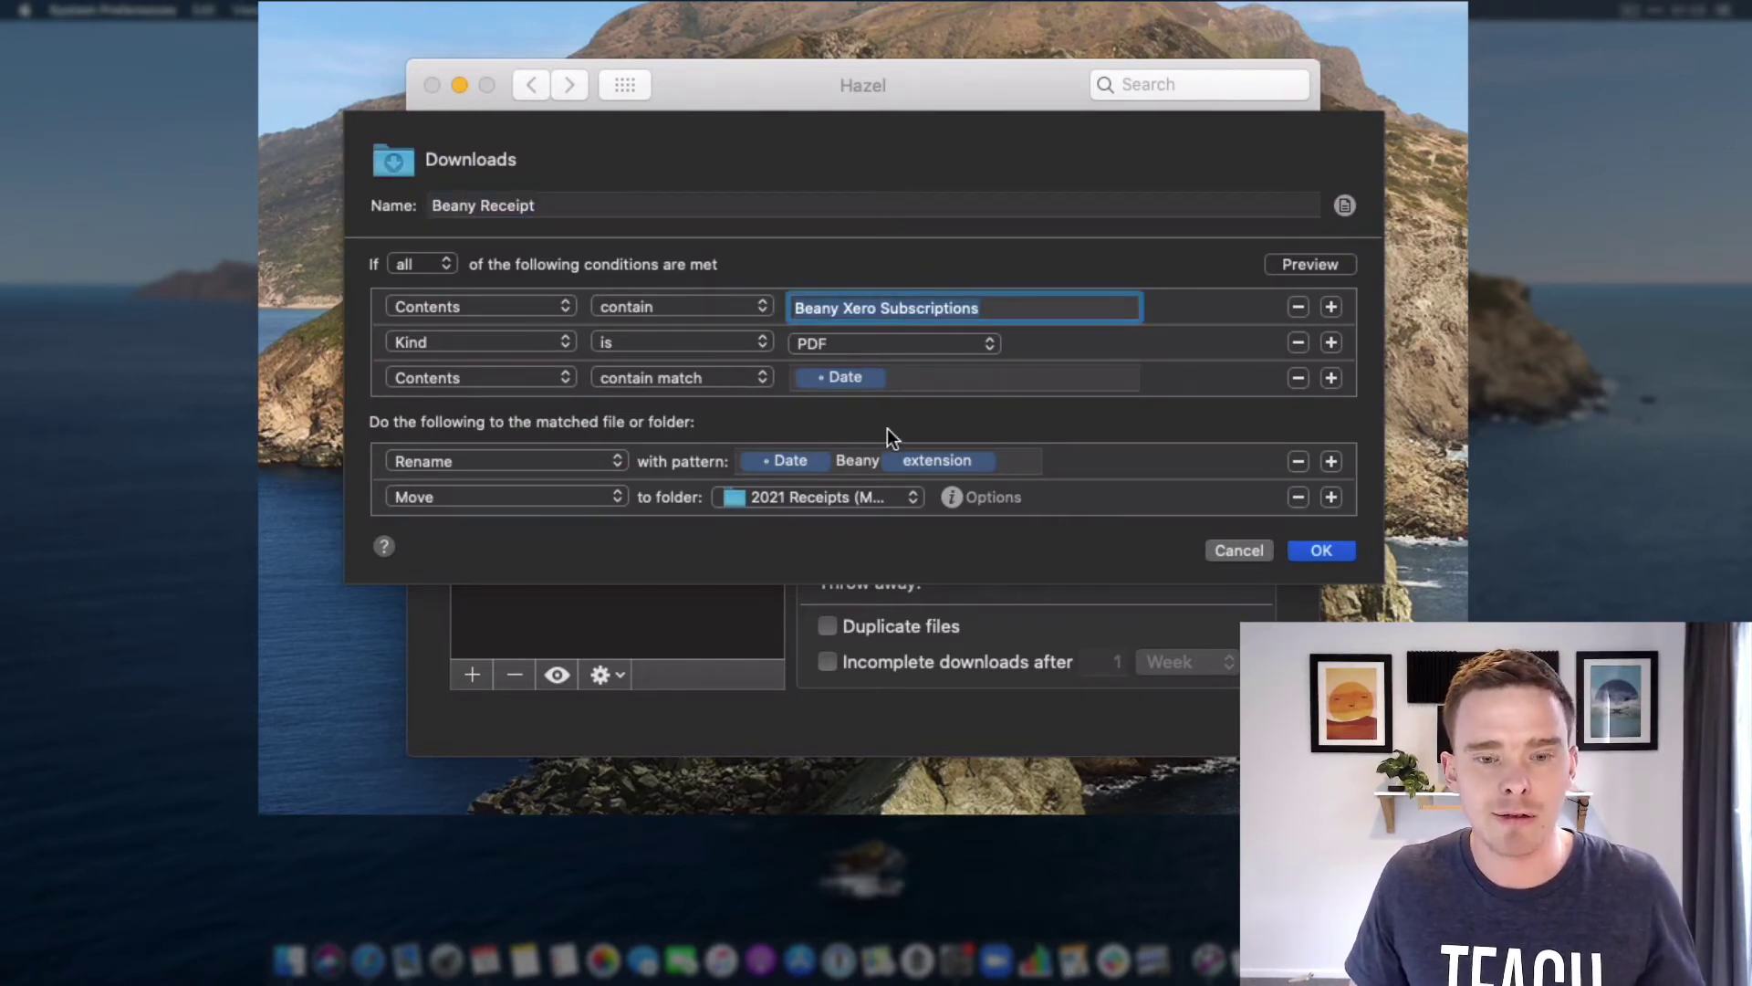
{"action": "left_click", "coordinate": [811, 381]}
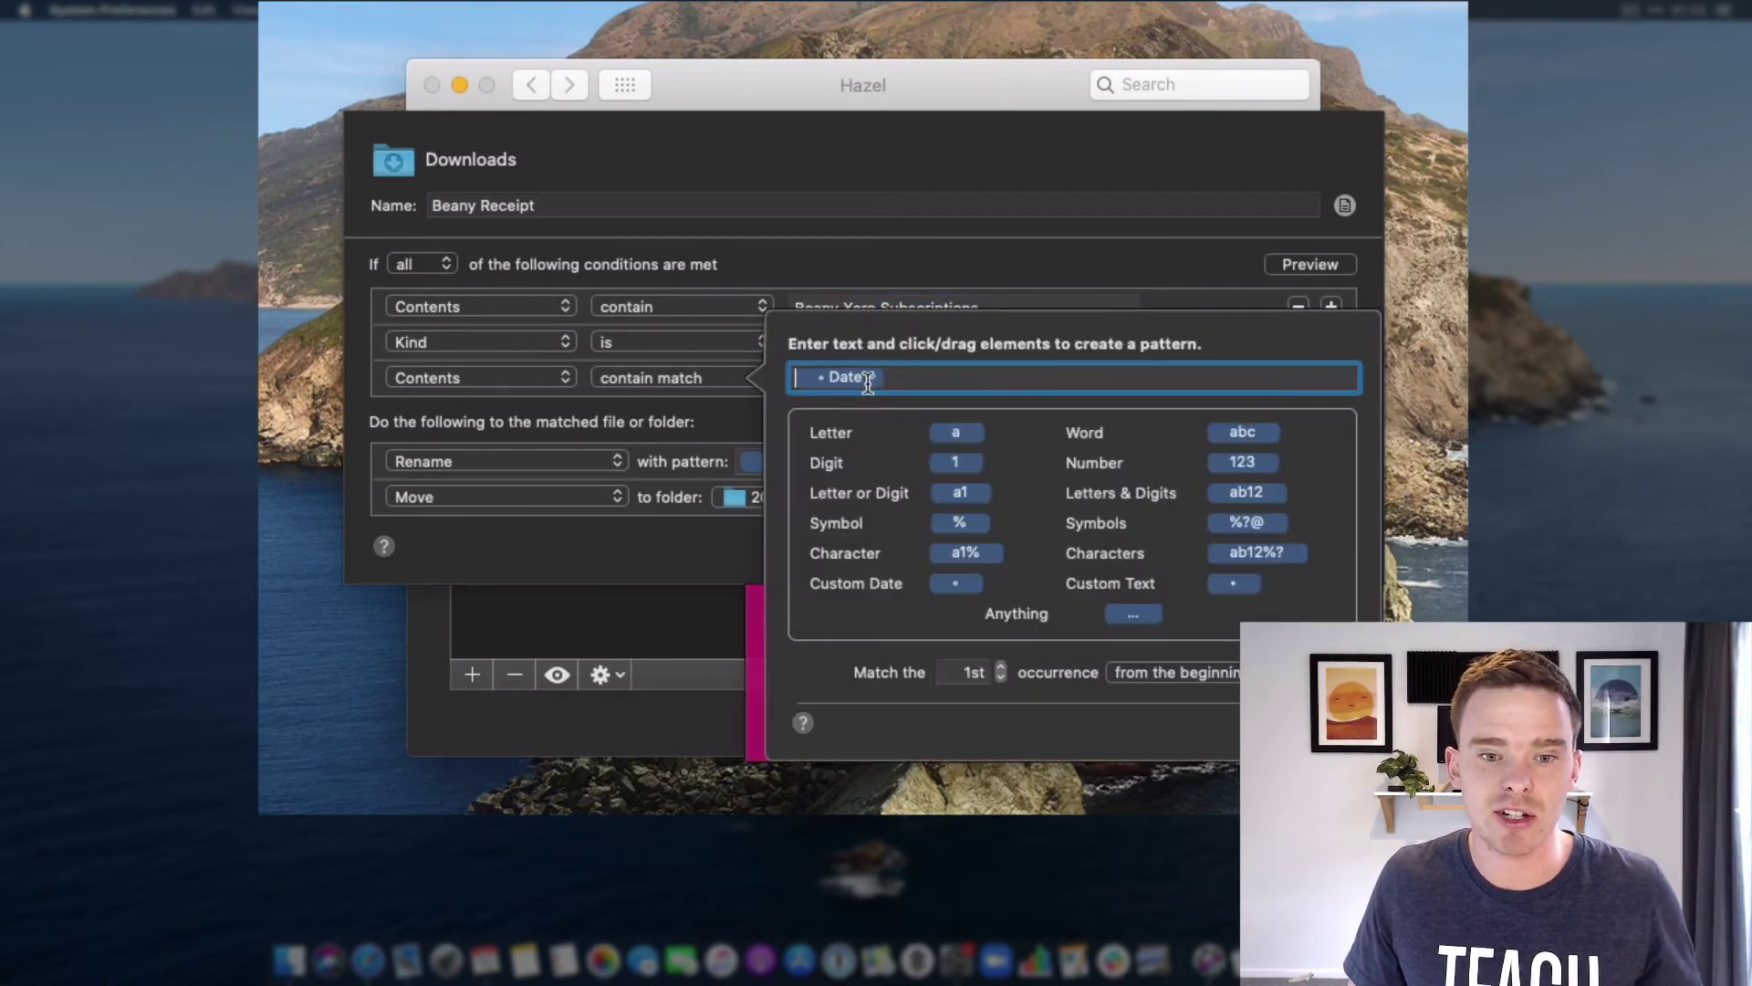
{"action": "left_click", "coordinate": [874, 384]}
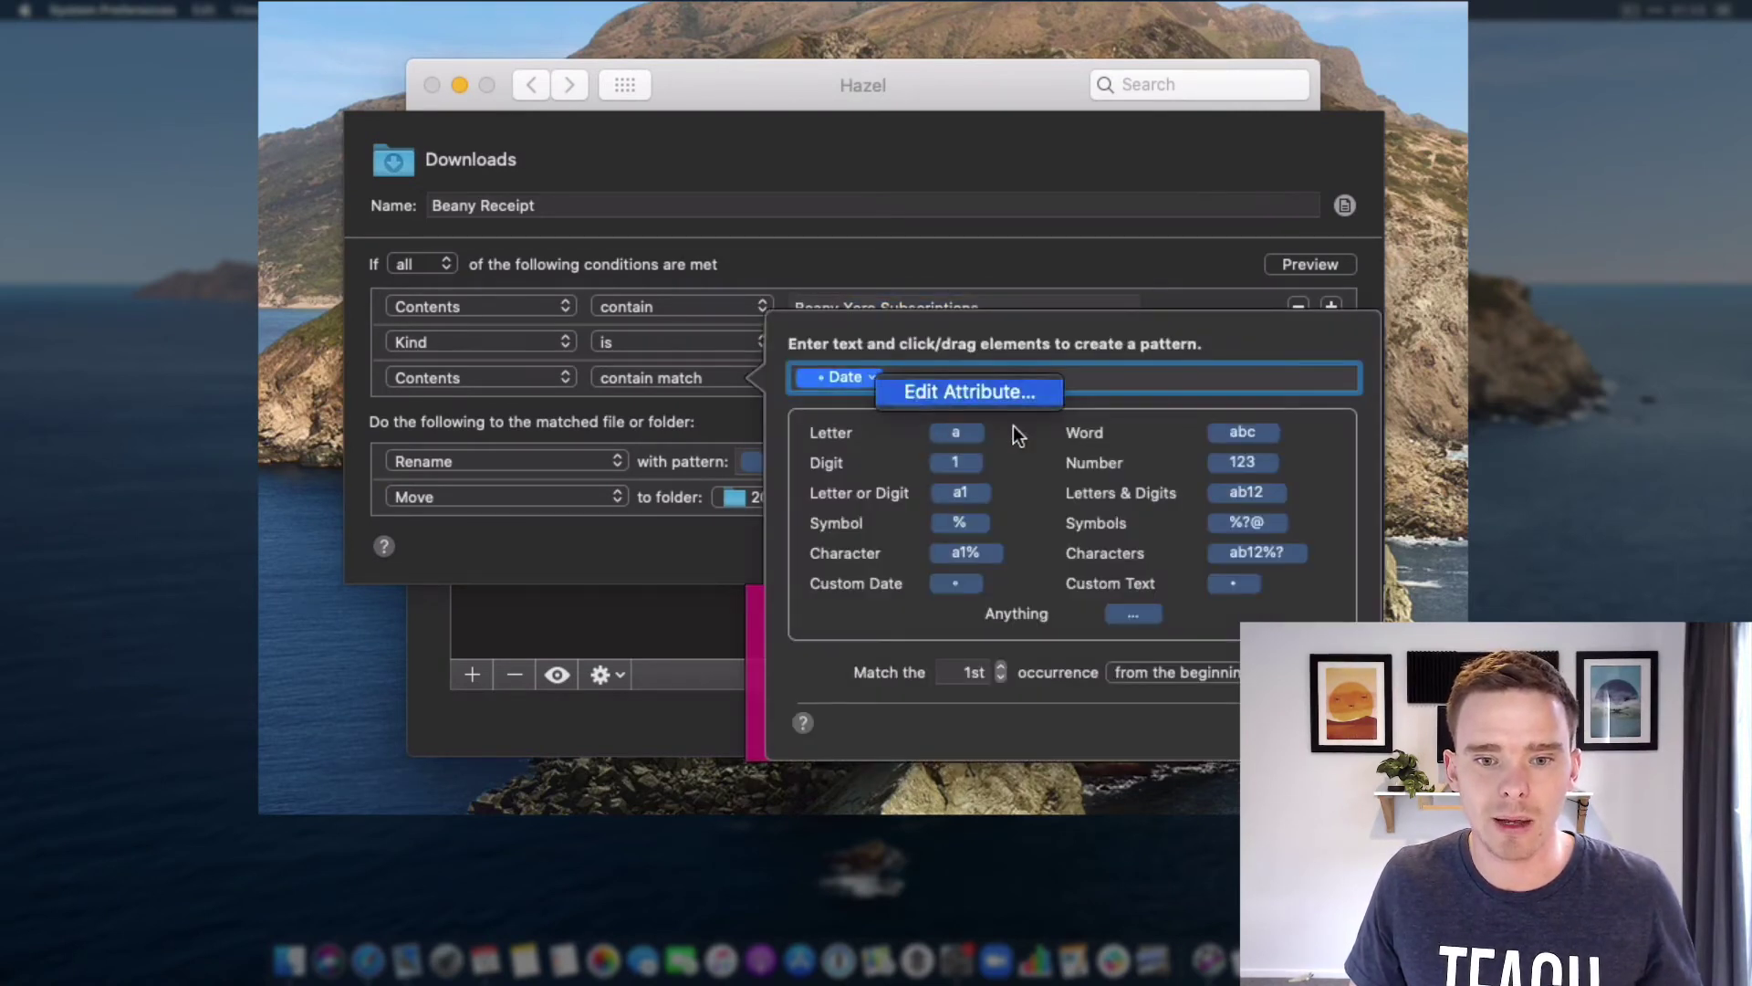
{"action": "left_click", "coordinate": [968, 391]}
{"action": "left_click", "coordinate": [1099, 757]}
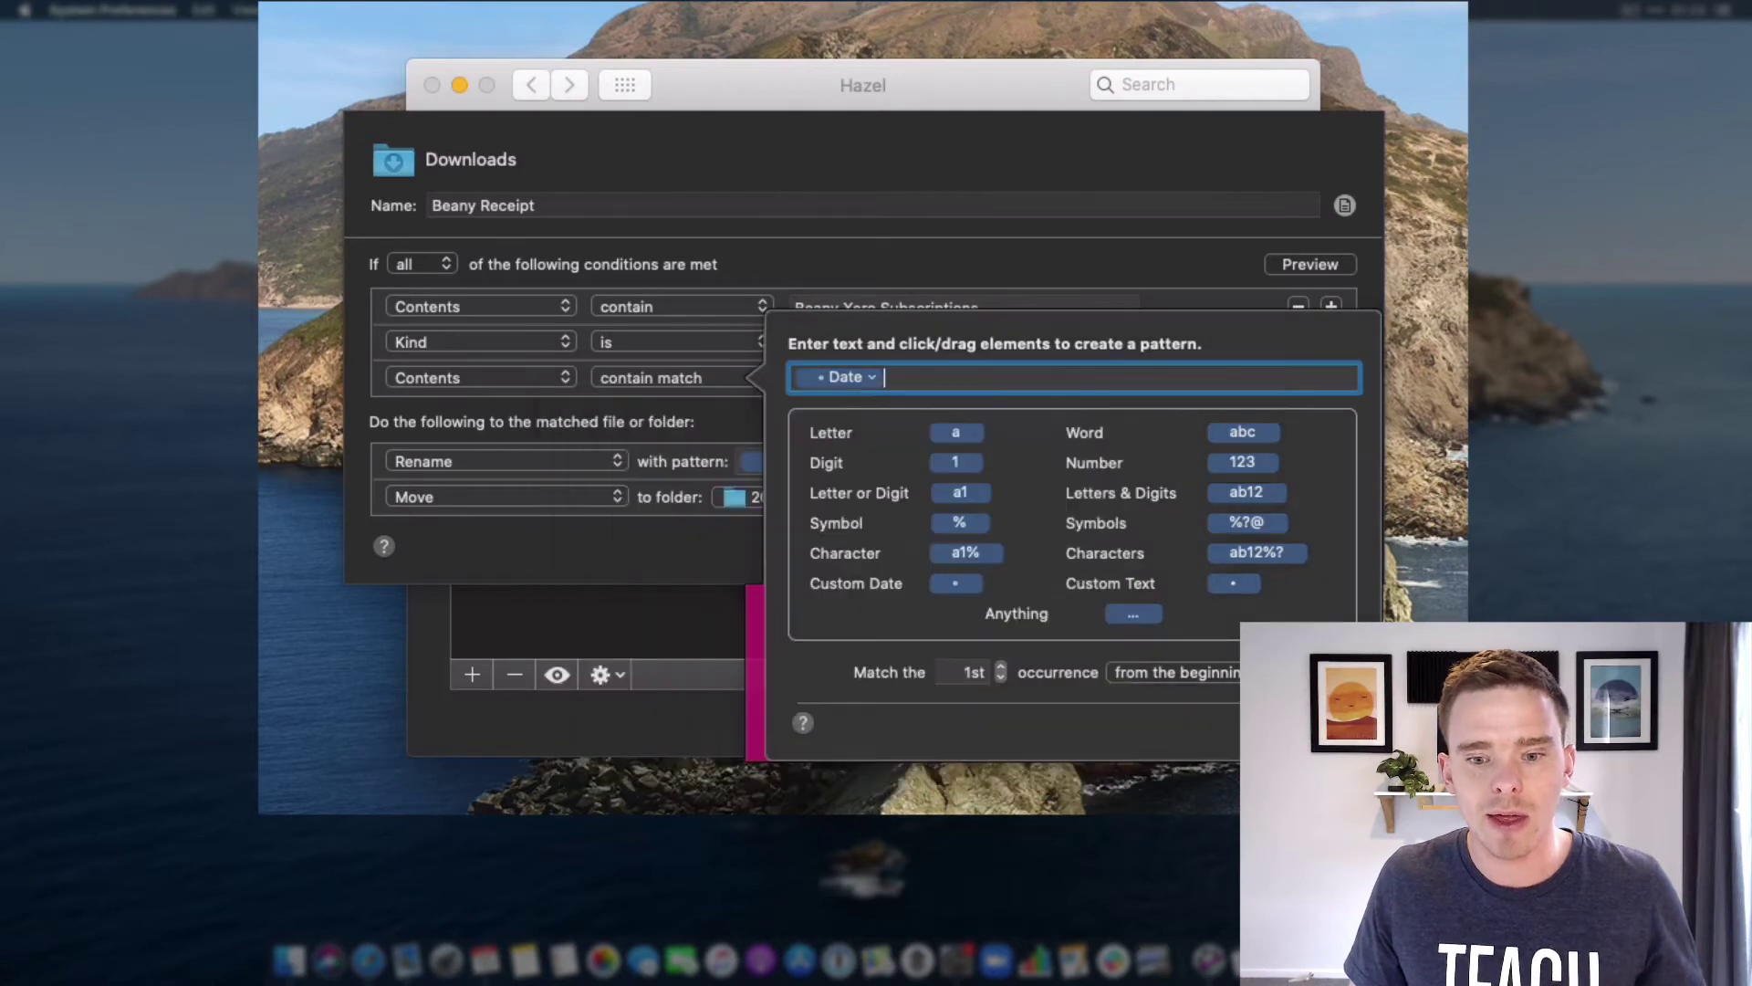
{"action": "left_click", "coordinate": [774, 452]}
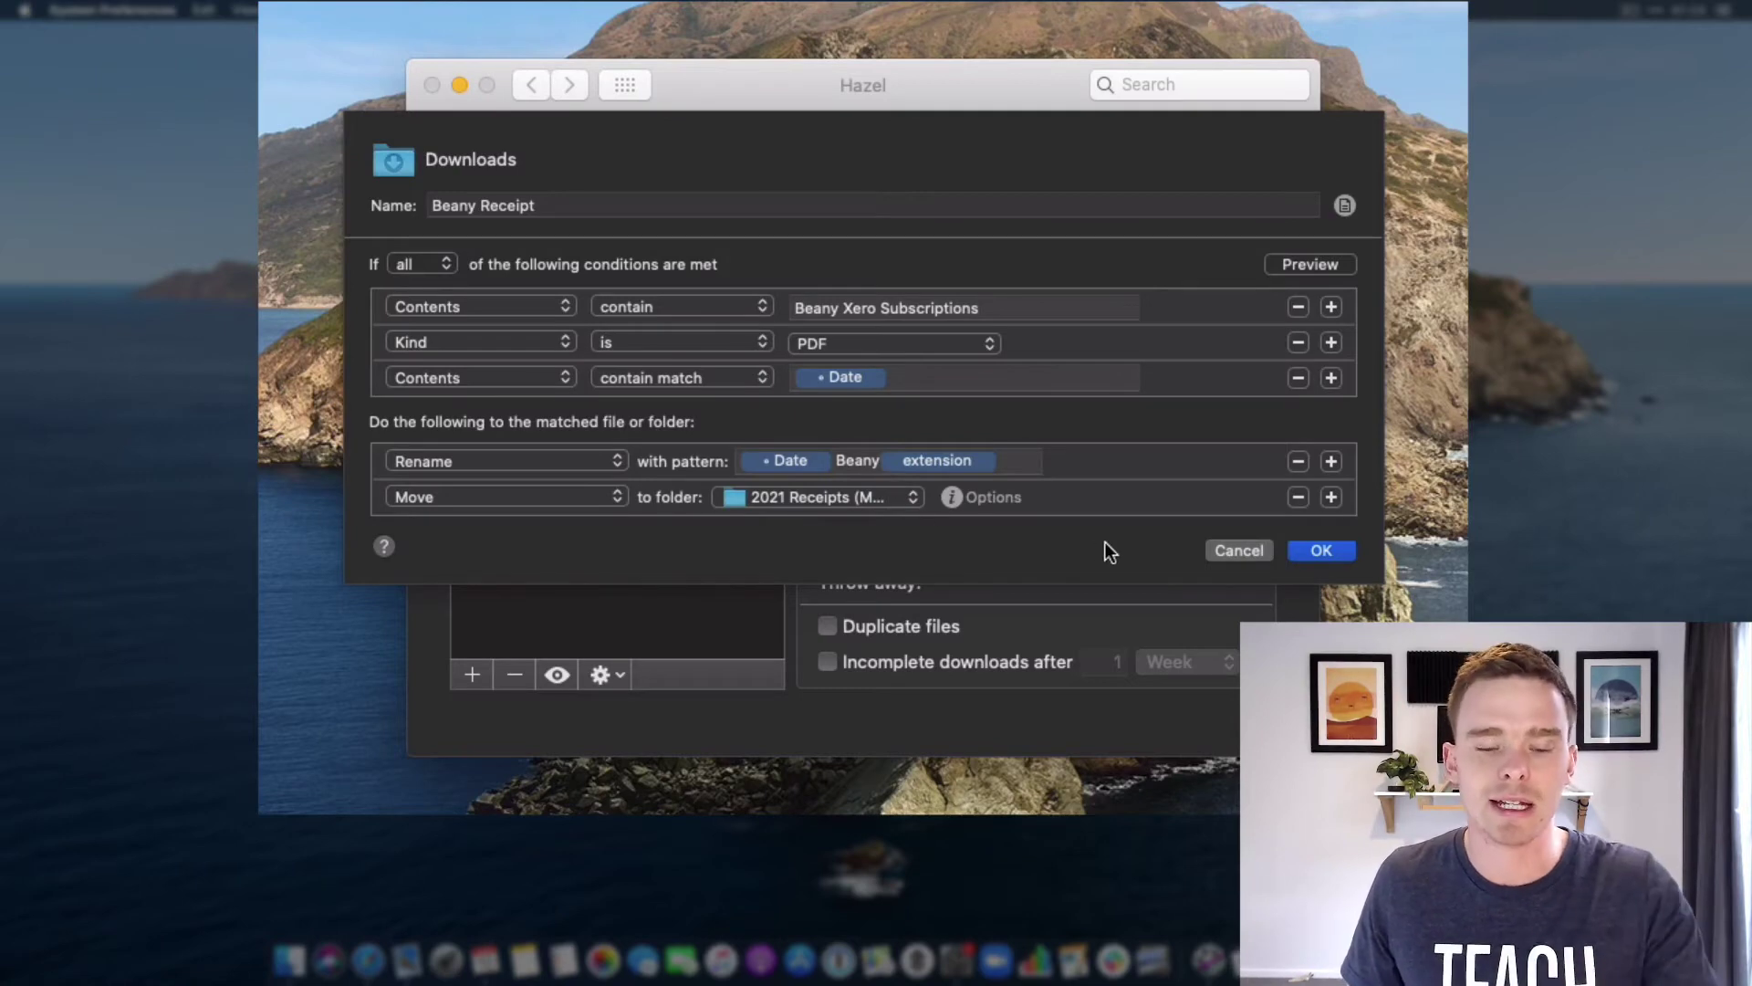
{"action": "left_click", "coordinate": [1323, 550]}
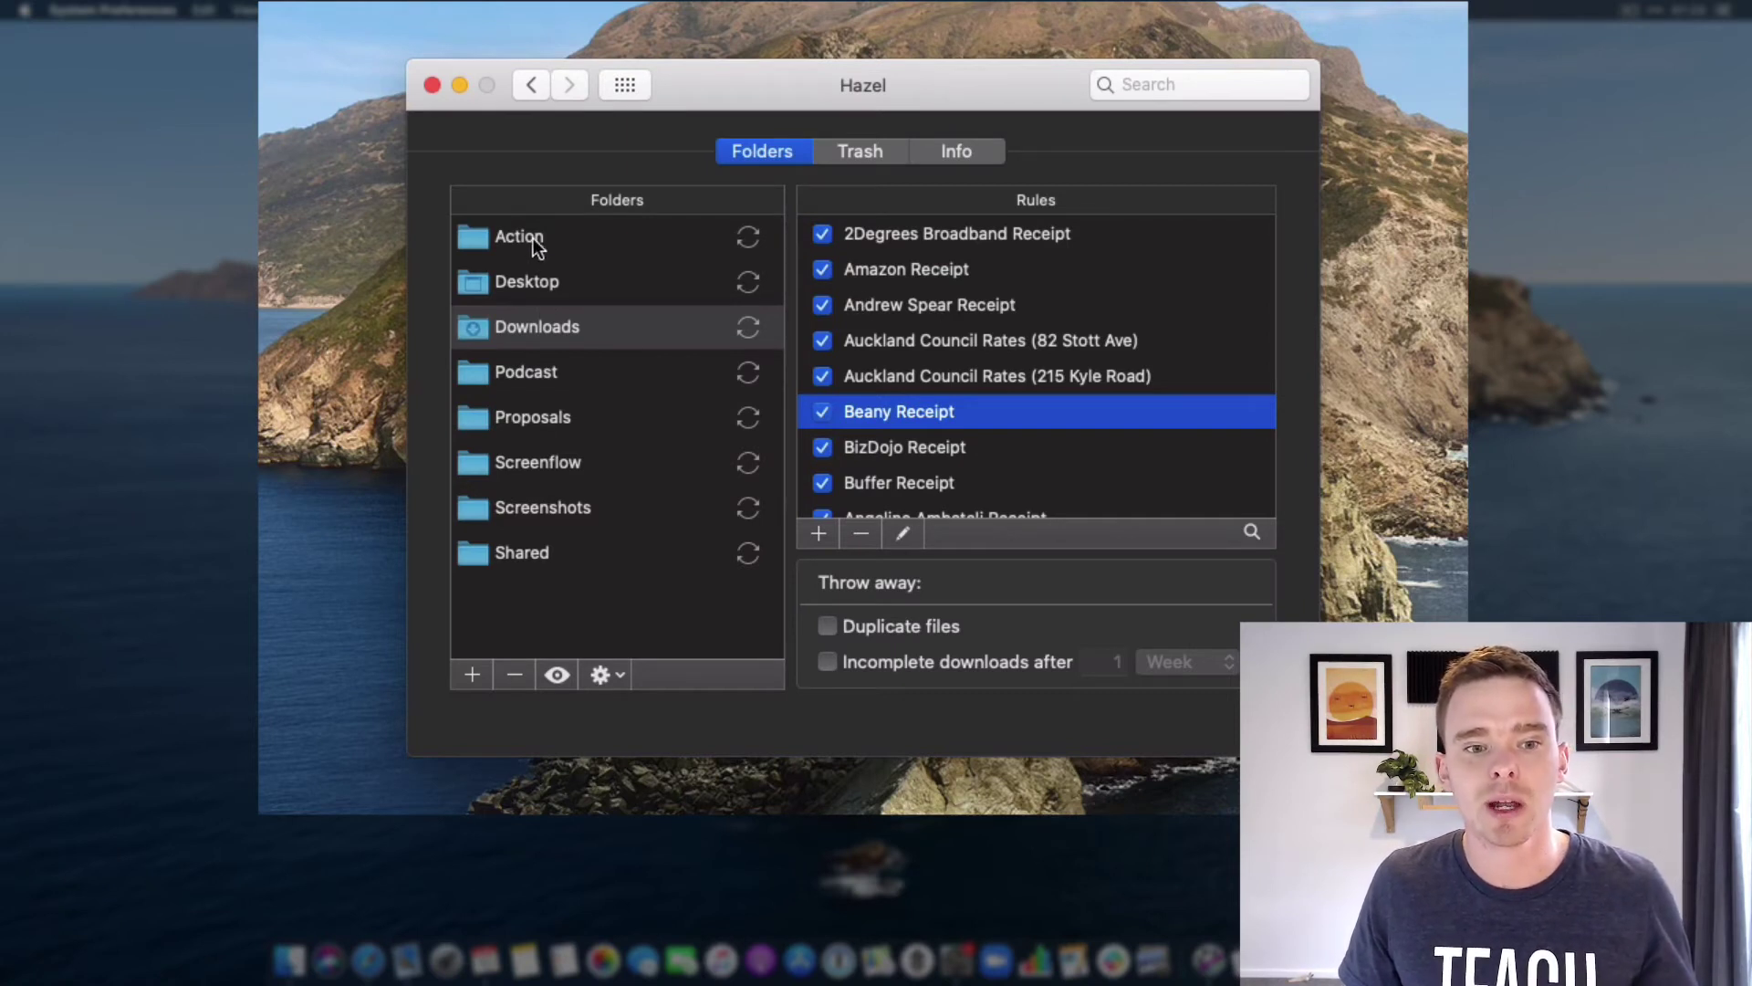
Step: Examine the Shared folder's "Delete files after 14 days" rule, close it, and view Hazel's Trash settings
{"action": "left_click", "coordinate": [528, 540]}
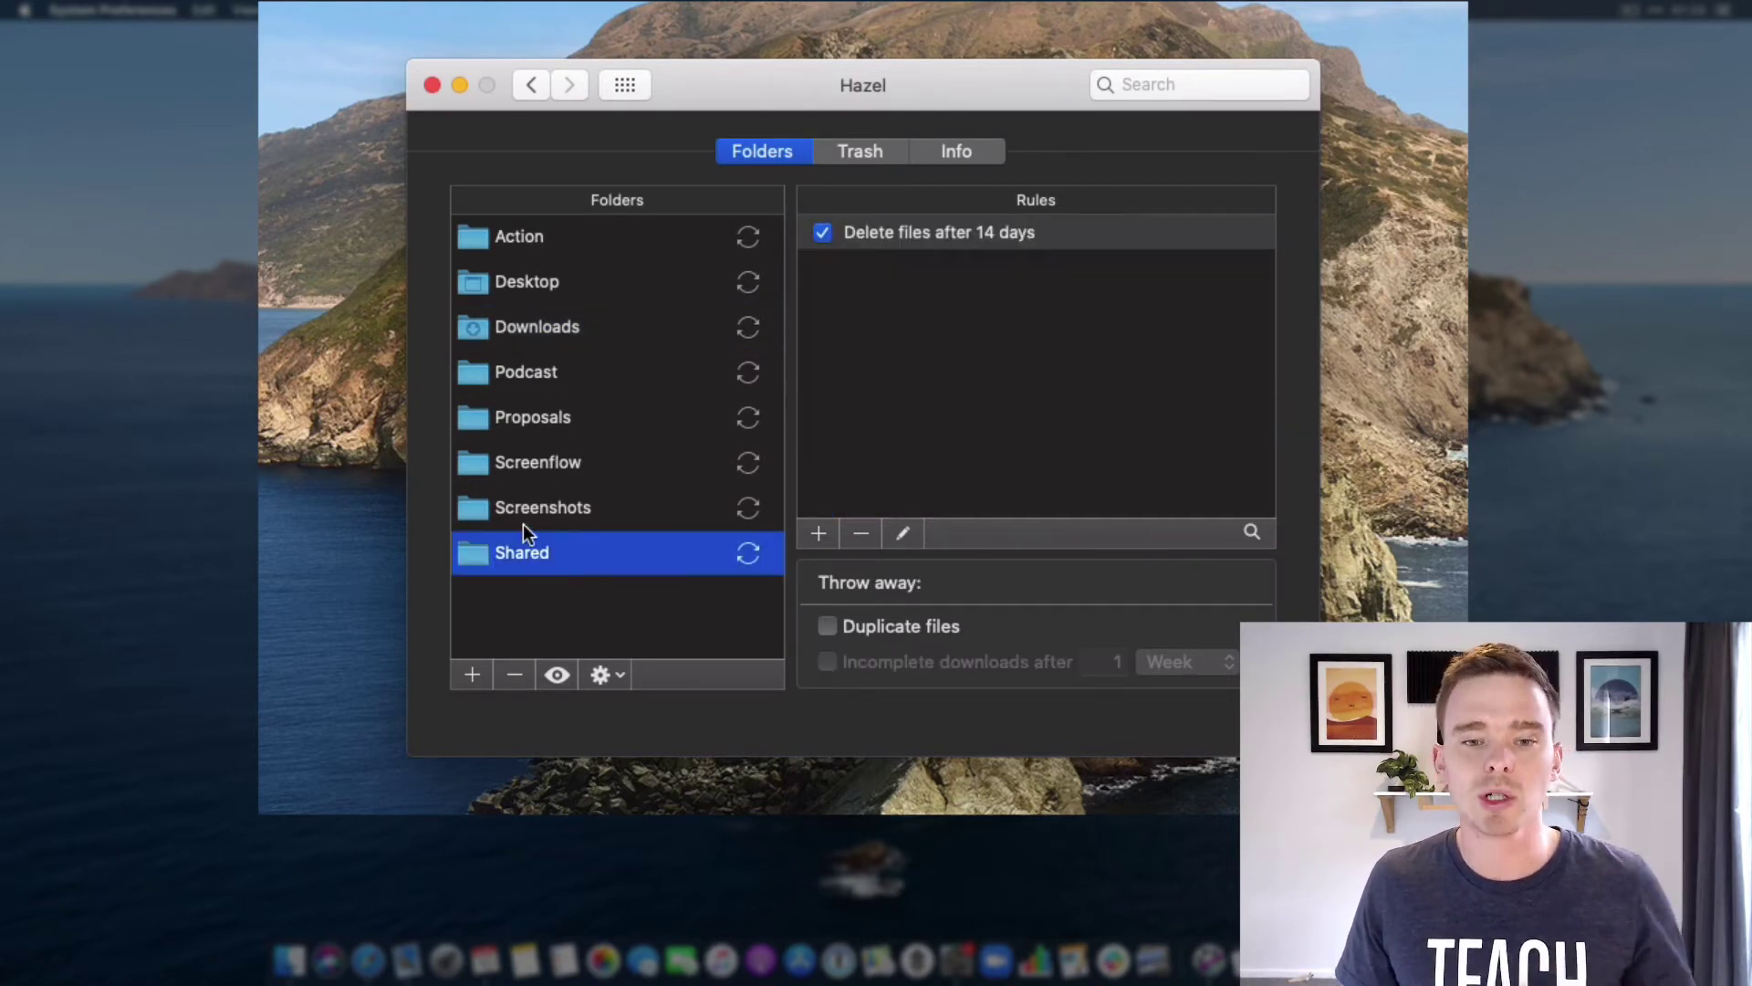
{"action": "mouse_move", "coordinate": [747, 548]}
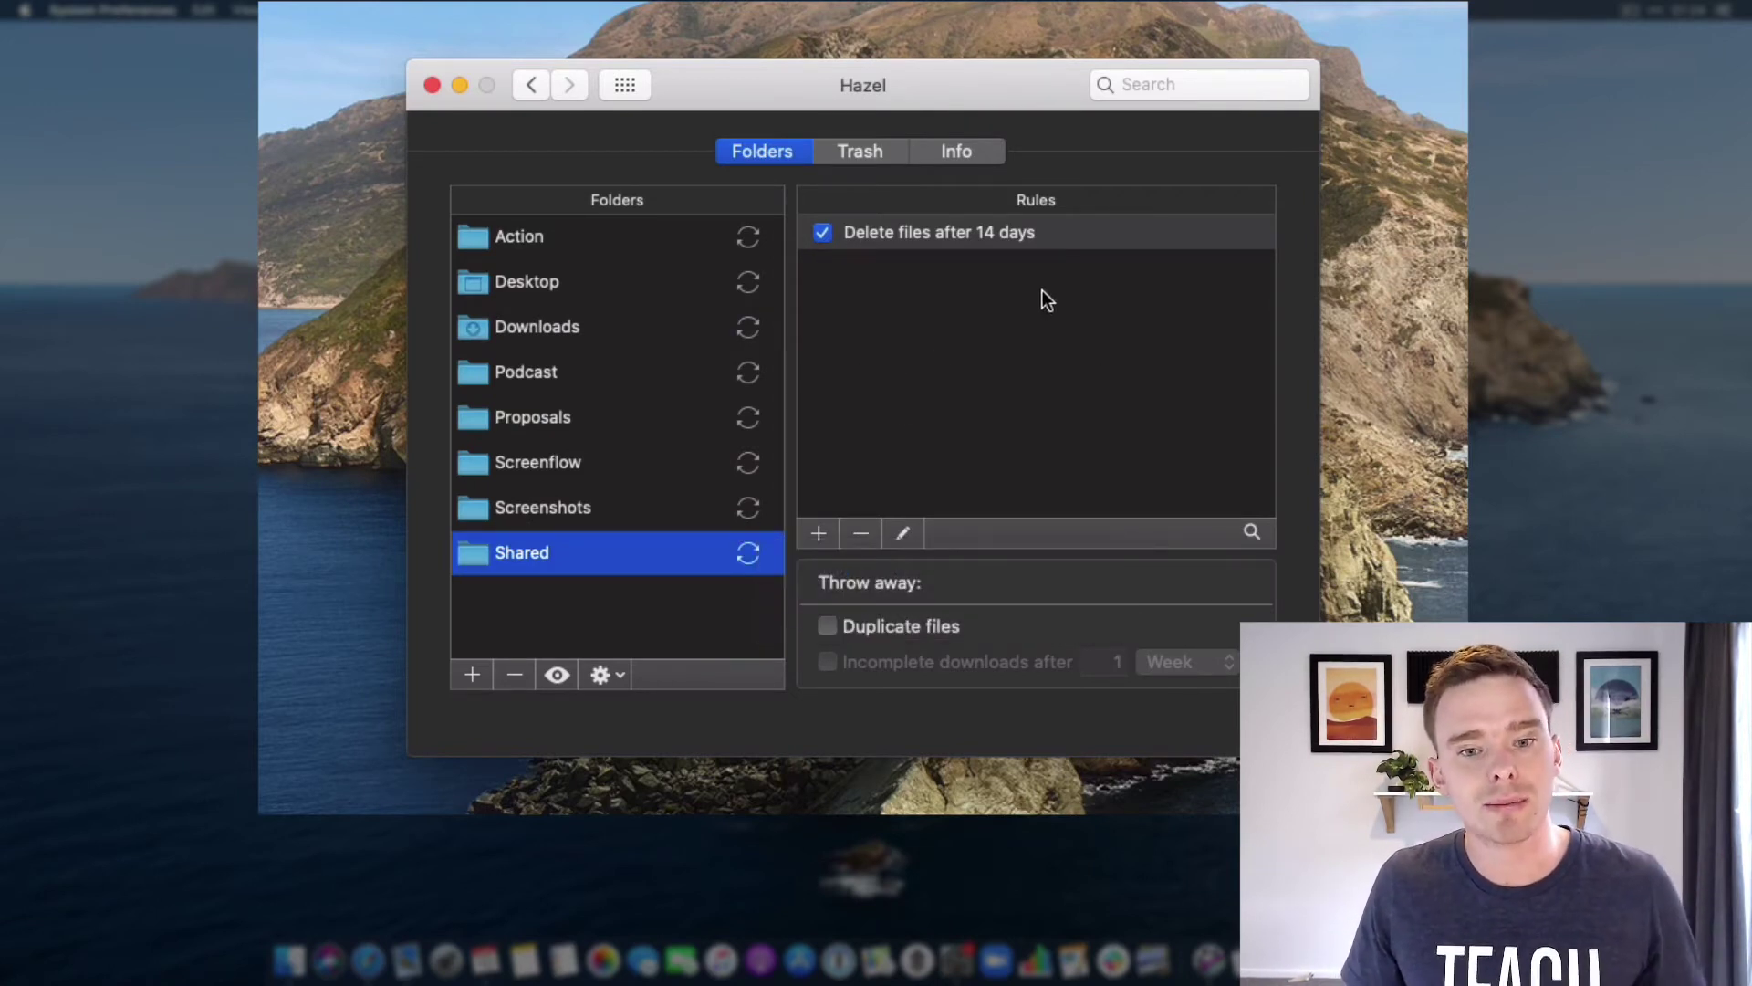
{"action": "double_click", "coordinate": [1048, 234]}
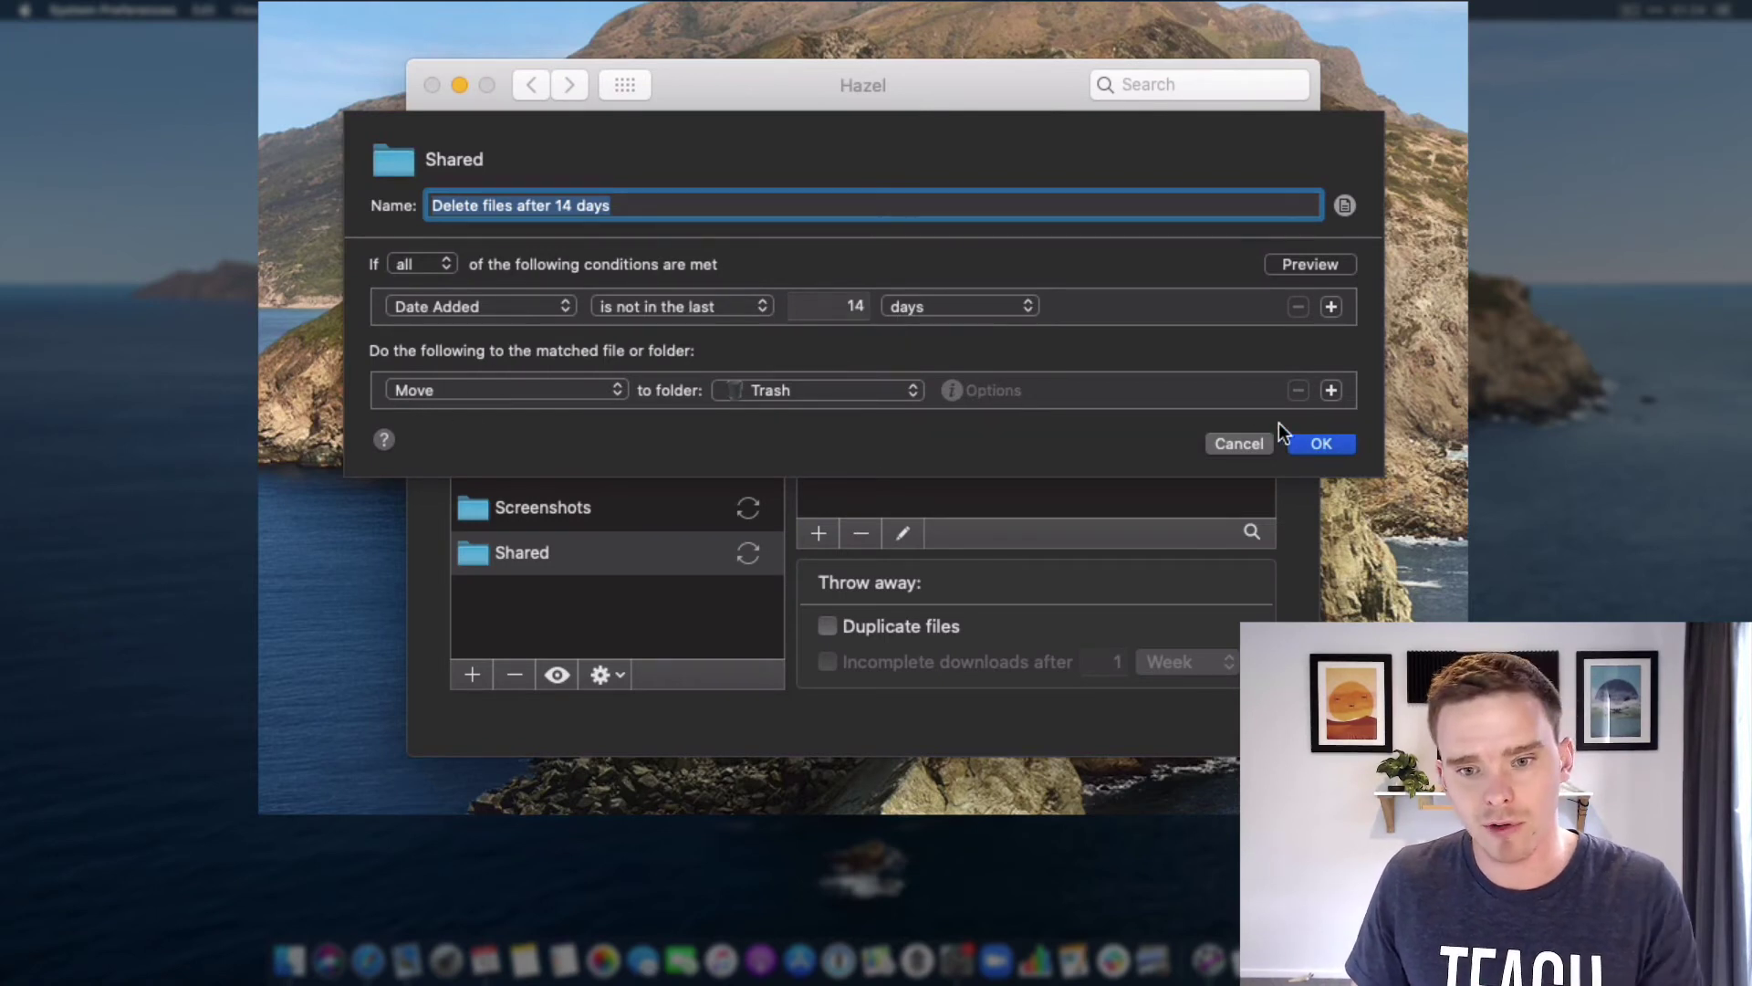
{"action": "left_click", "coordinate": [1302, 445]}
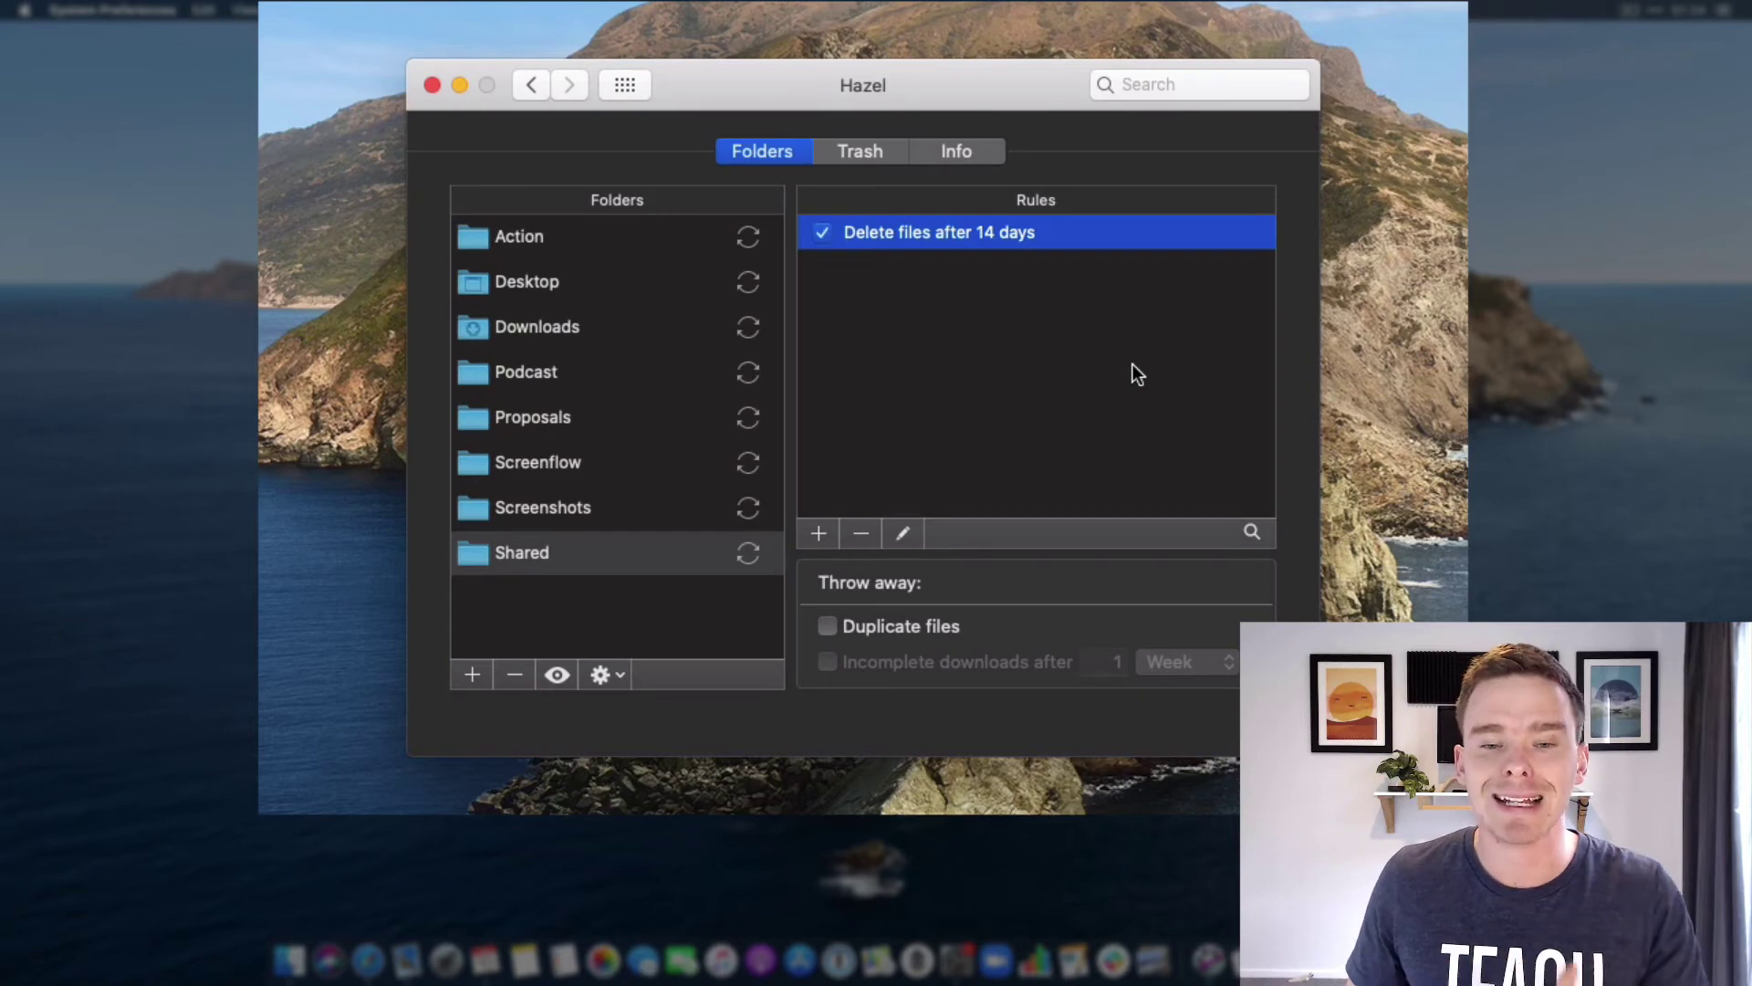
{"action": "left_click", "coordinate": [872, 153]}
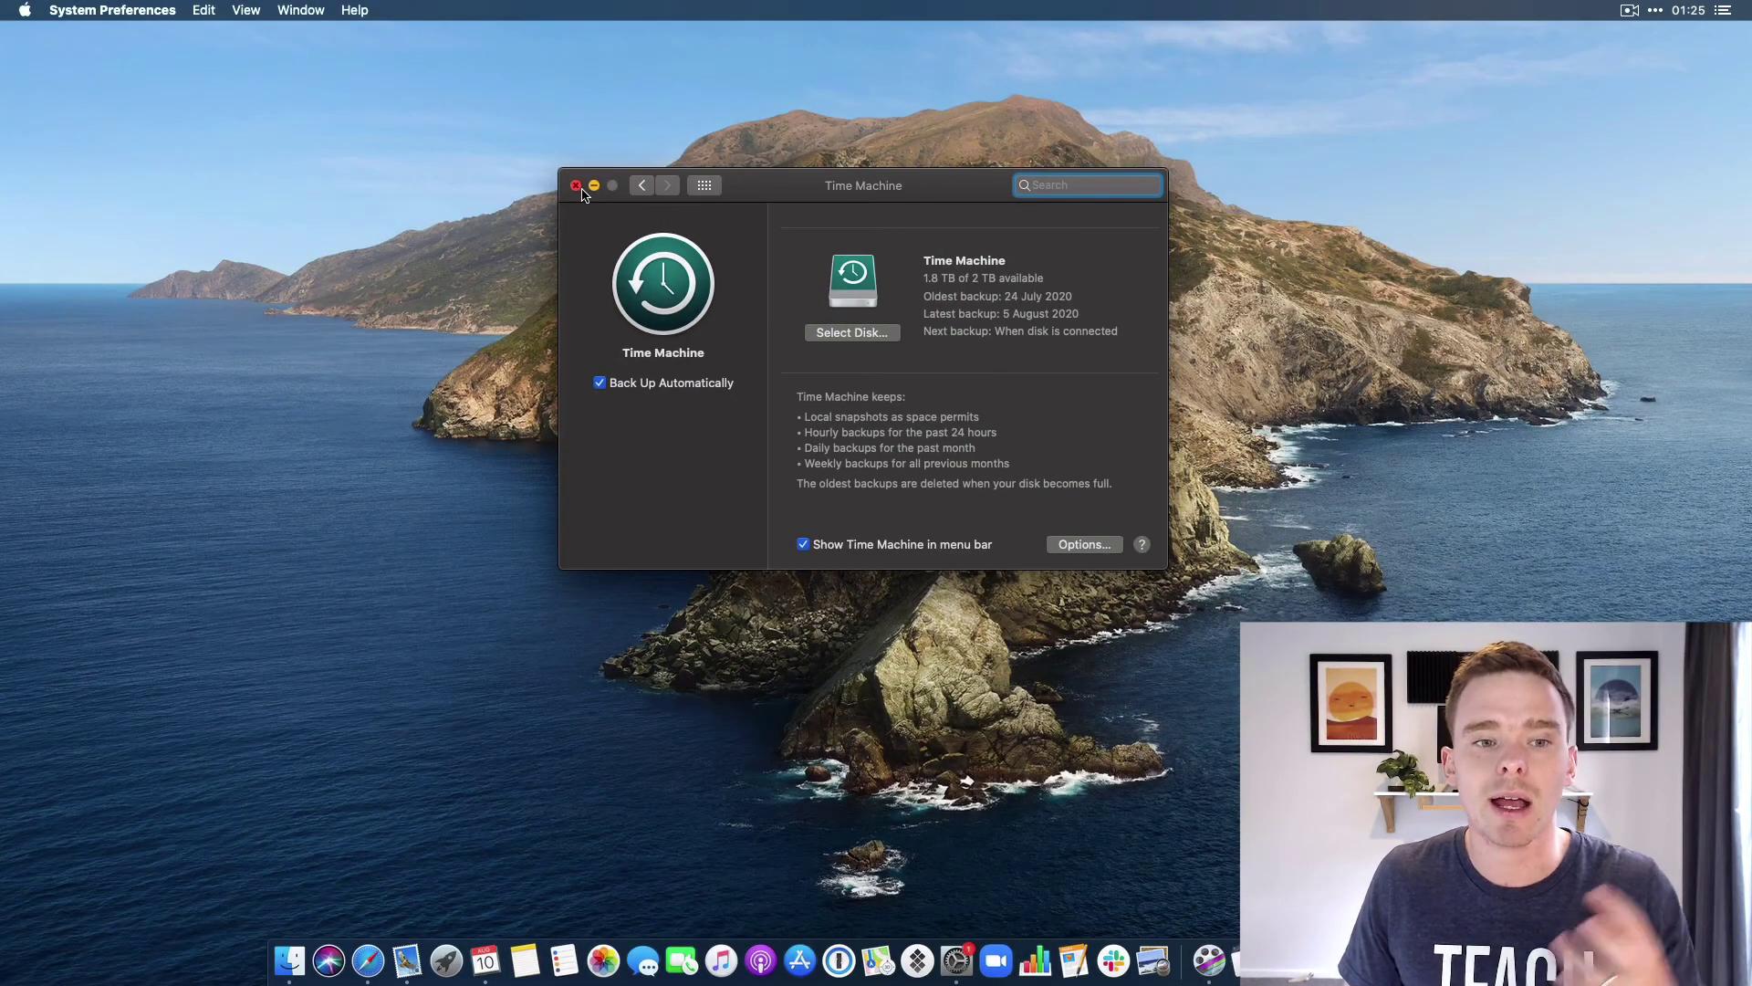
Step: Close the Time Machine preferences, launch Time Machine to view the 5 August 2020 6:27 AM backup, and exit without restoring
{"action": "left_click", "coordinate": [576, 185]}
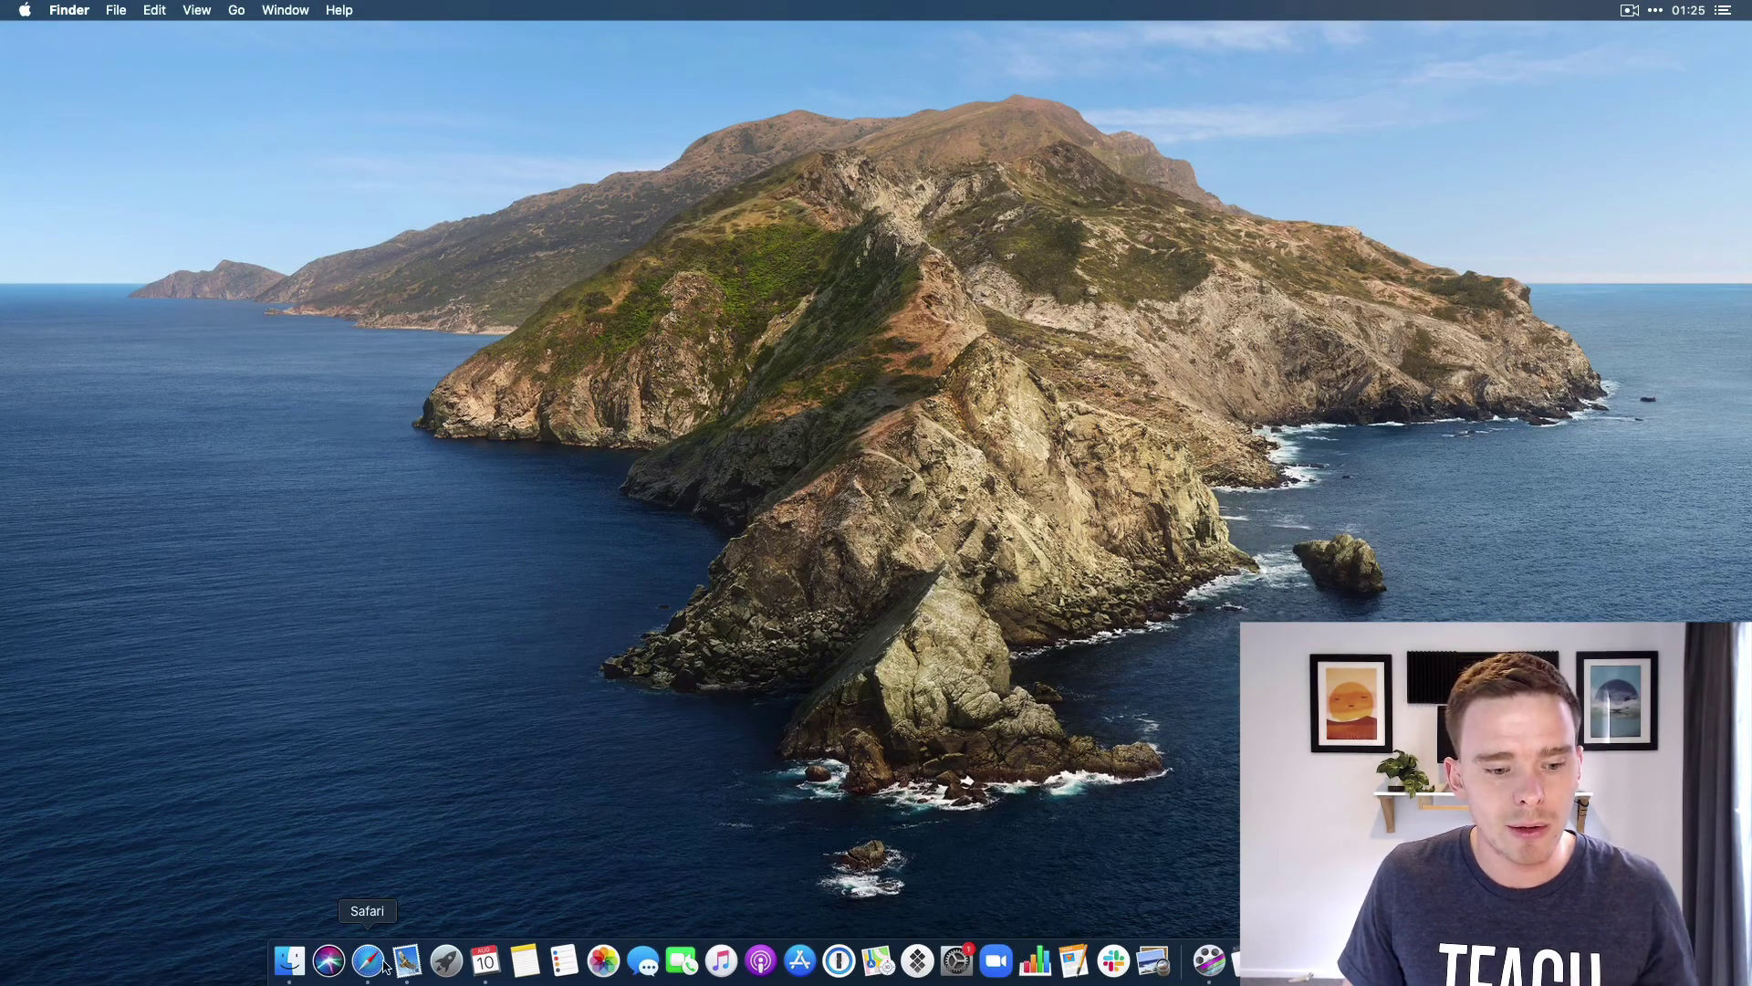
{"action": "left_click", "coordinate": [447, 960]}
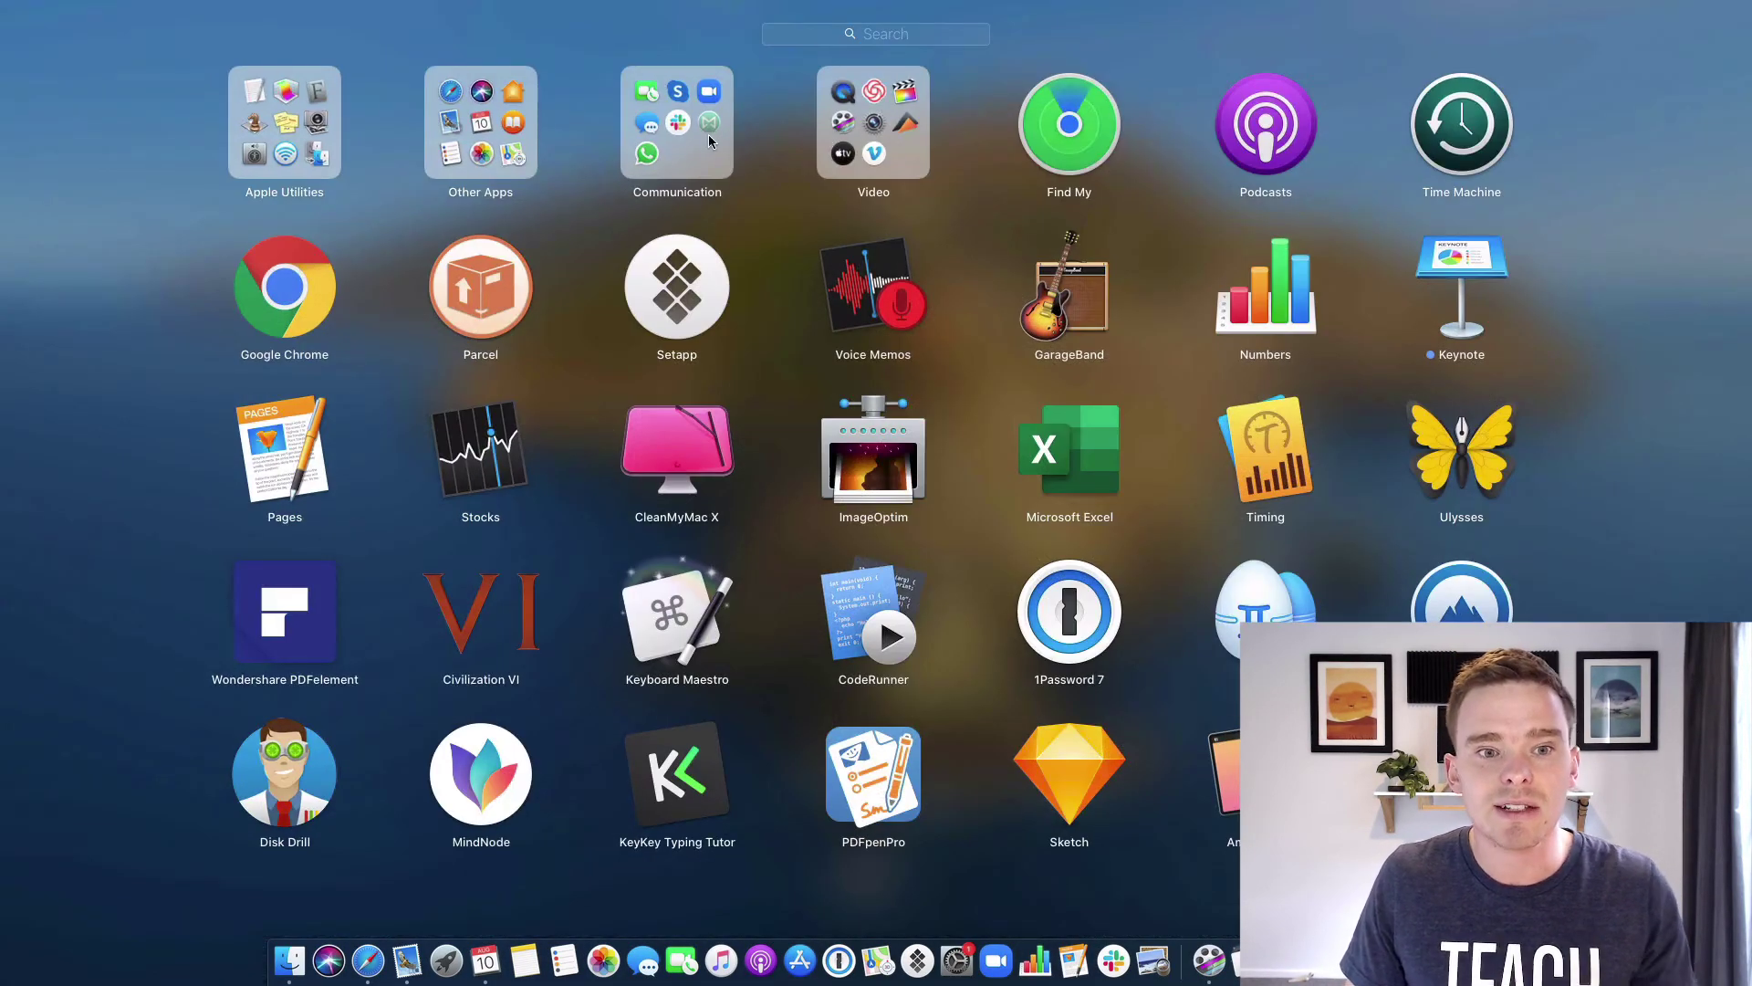
{"action": "left_click", "coordinate": [1433, 150]}
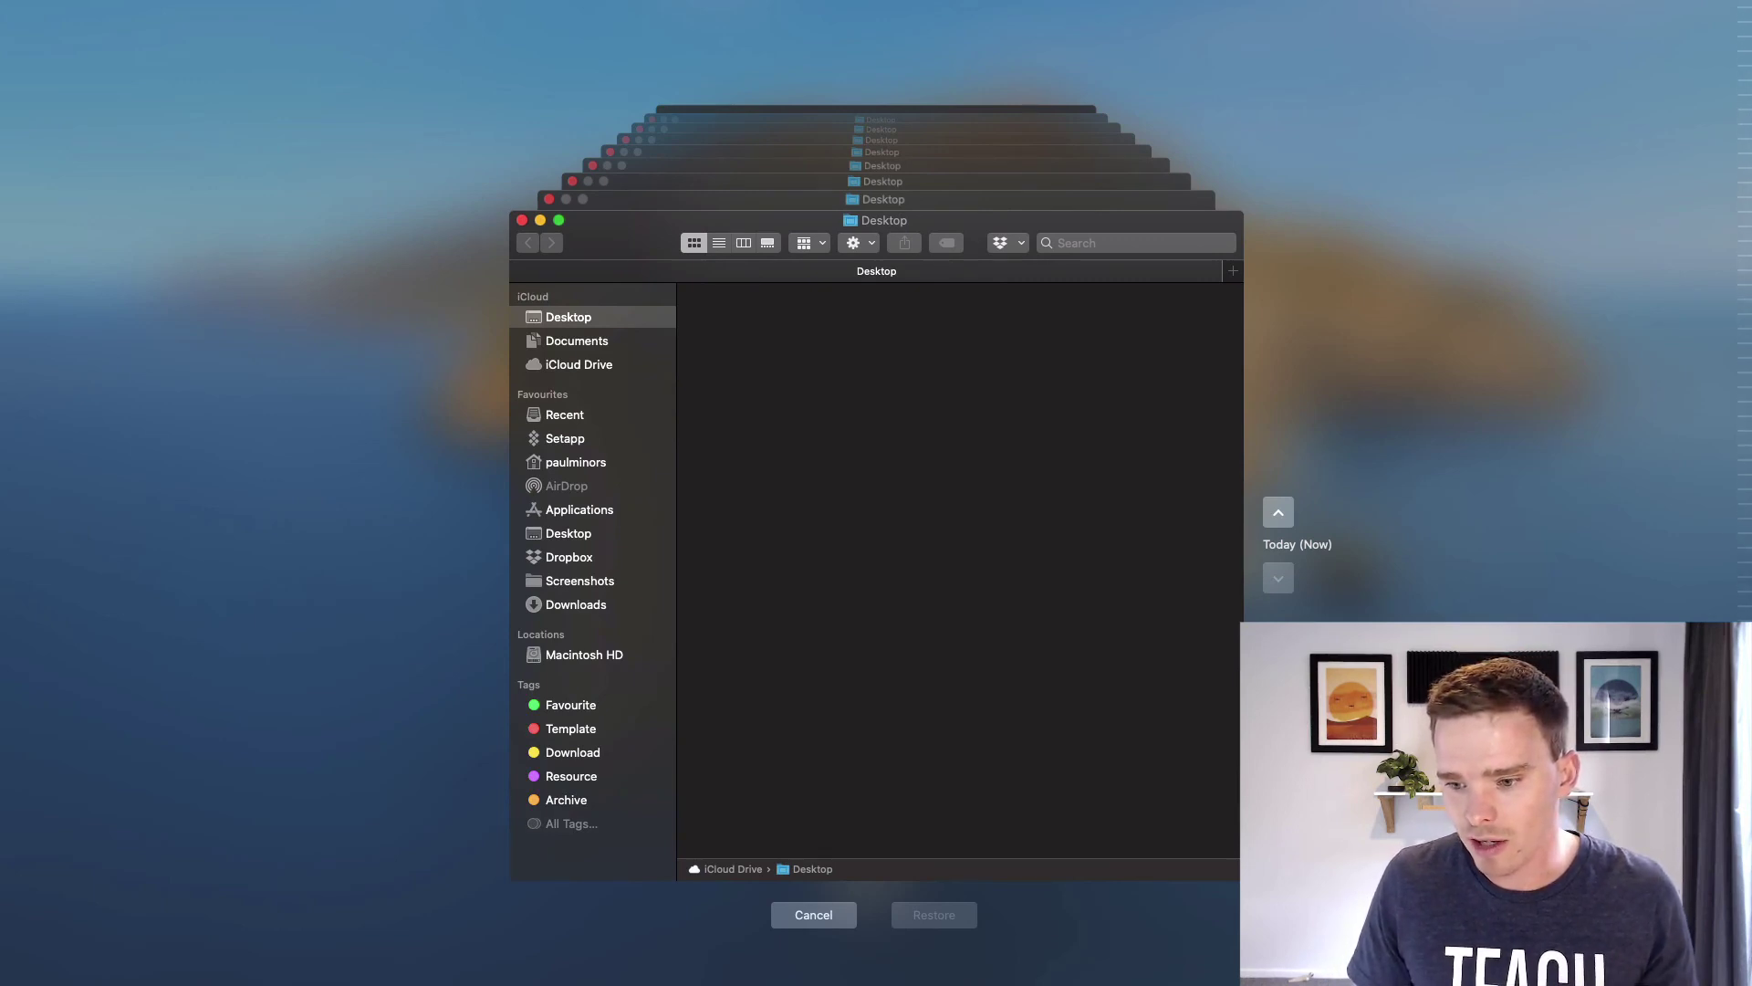
{"action": "key", "text": "super+Up"}
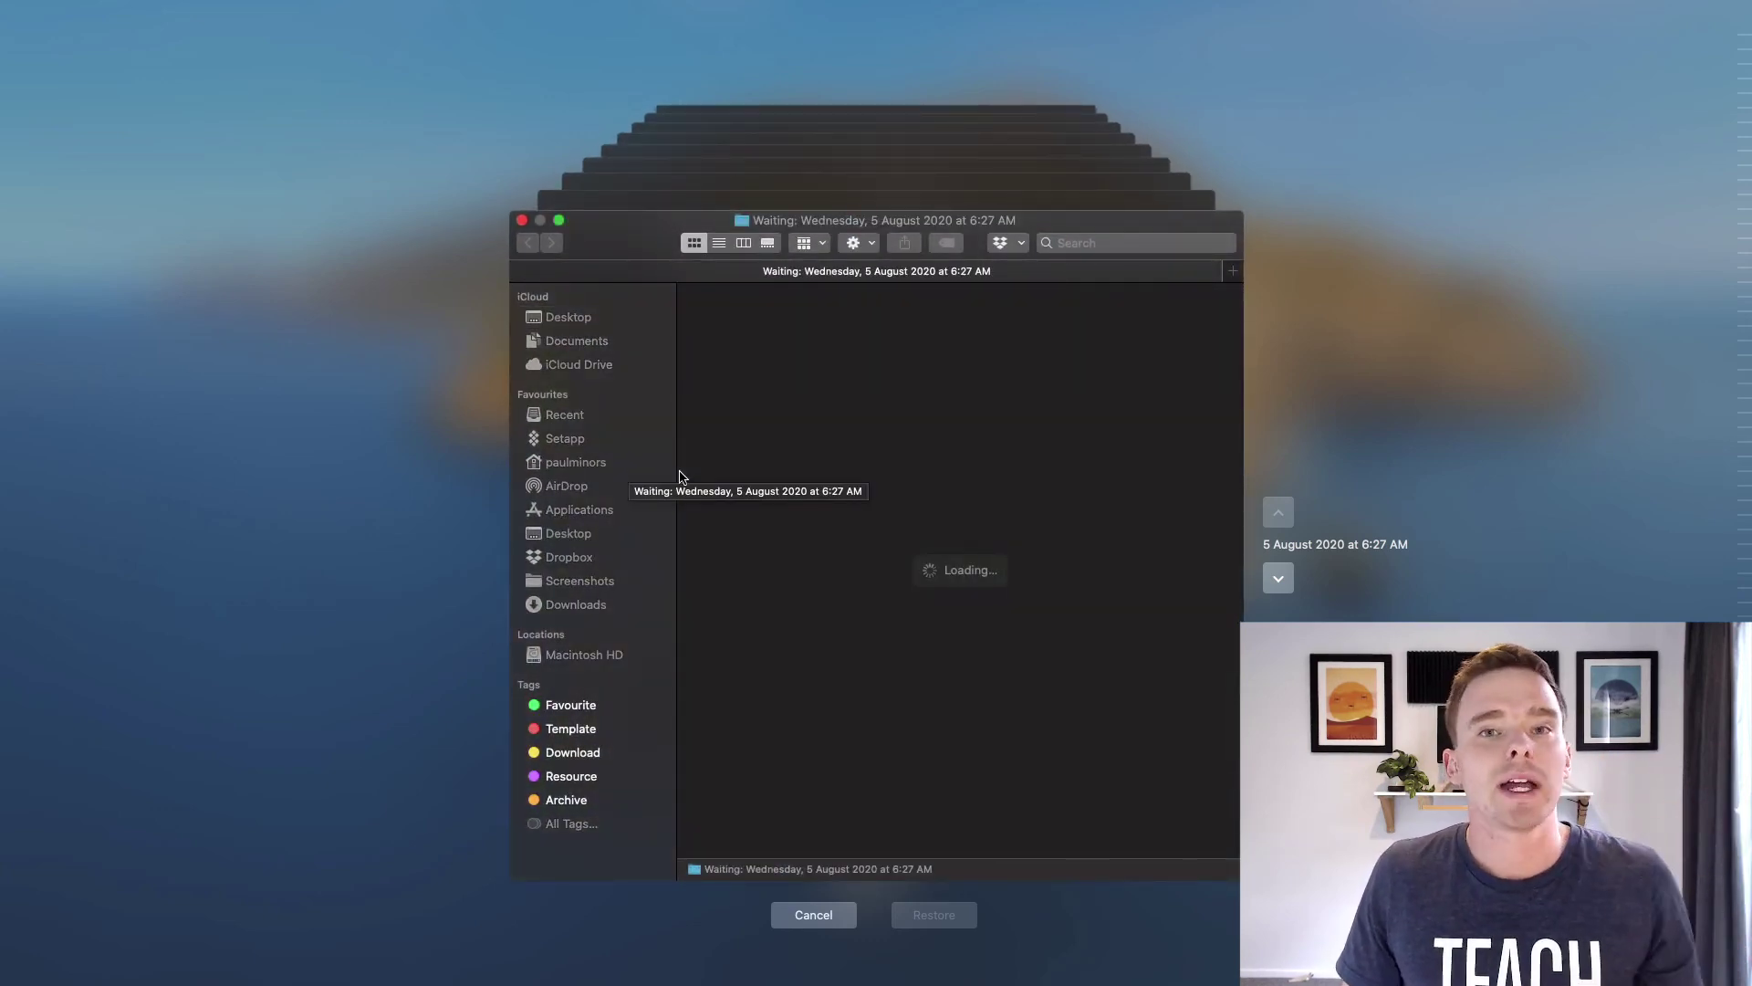
{"action": "left_click", "coordinate": [807, 918]}
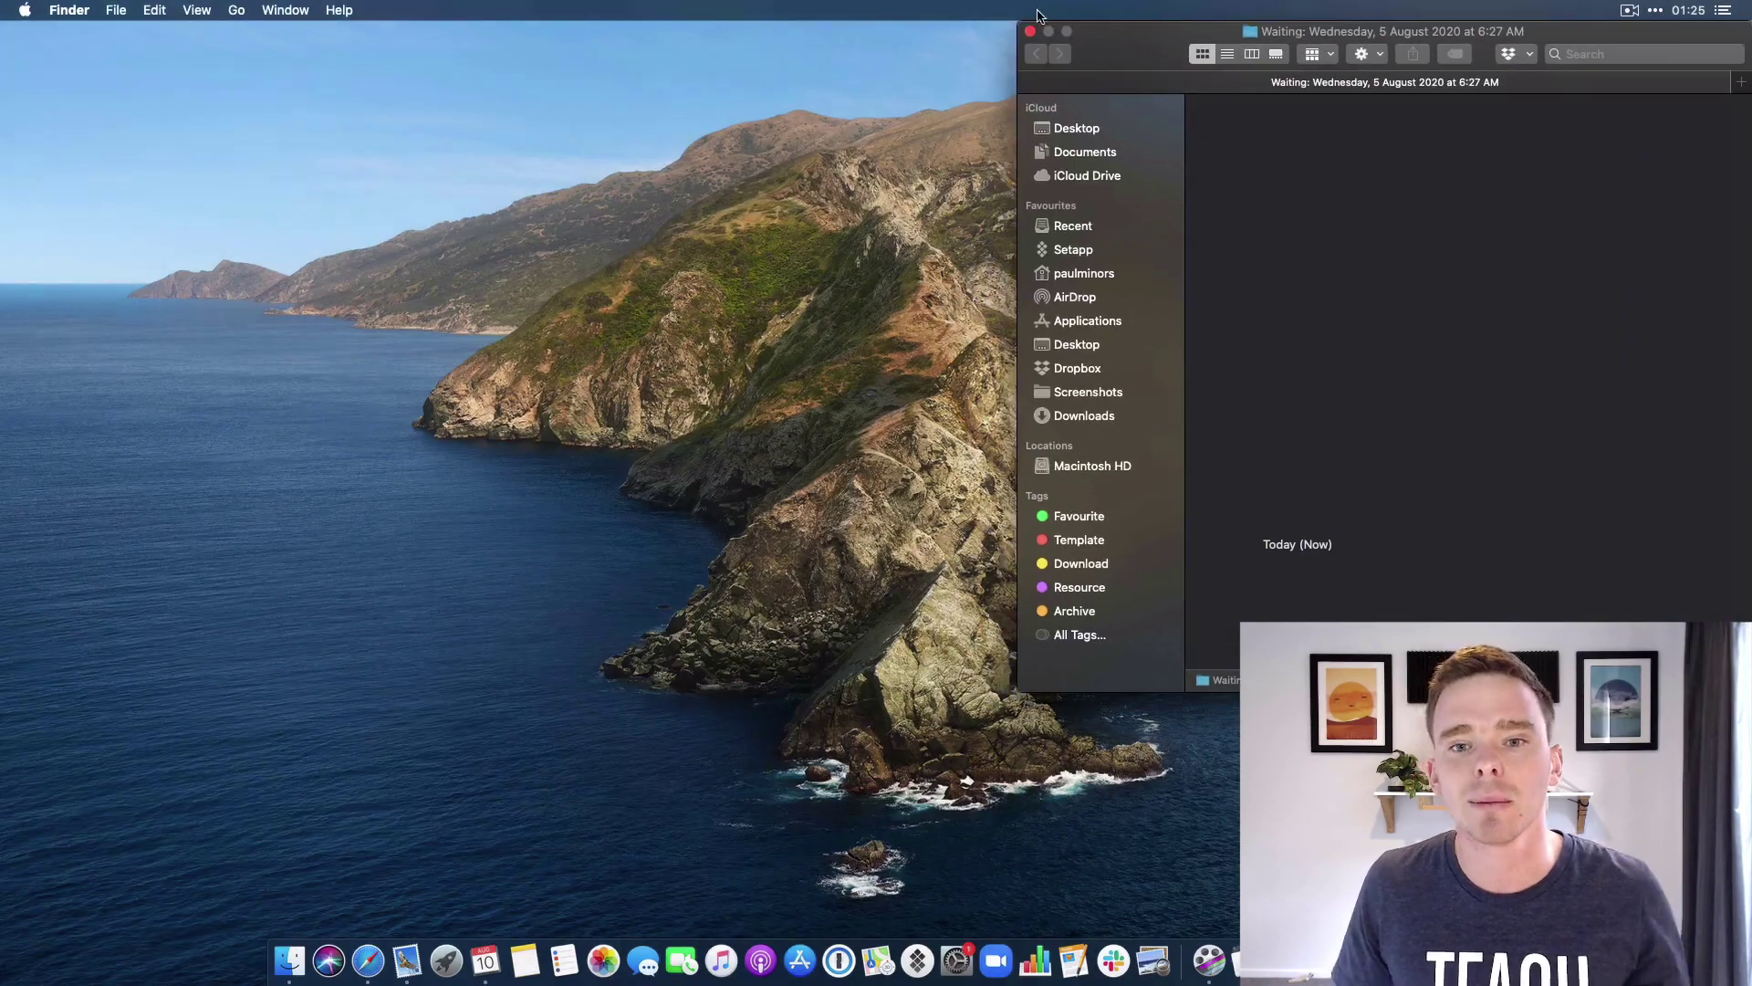
{"action": "left_click_drag", "start_coordinate": [1032, 72], "coordinate": [595, 126]}
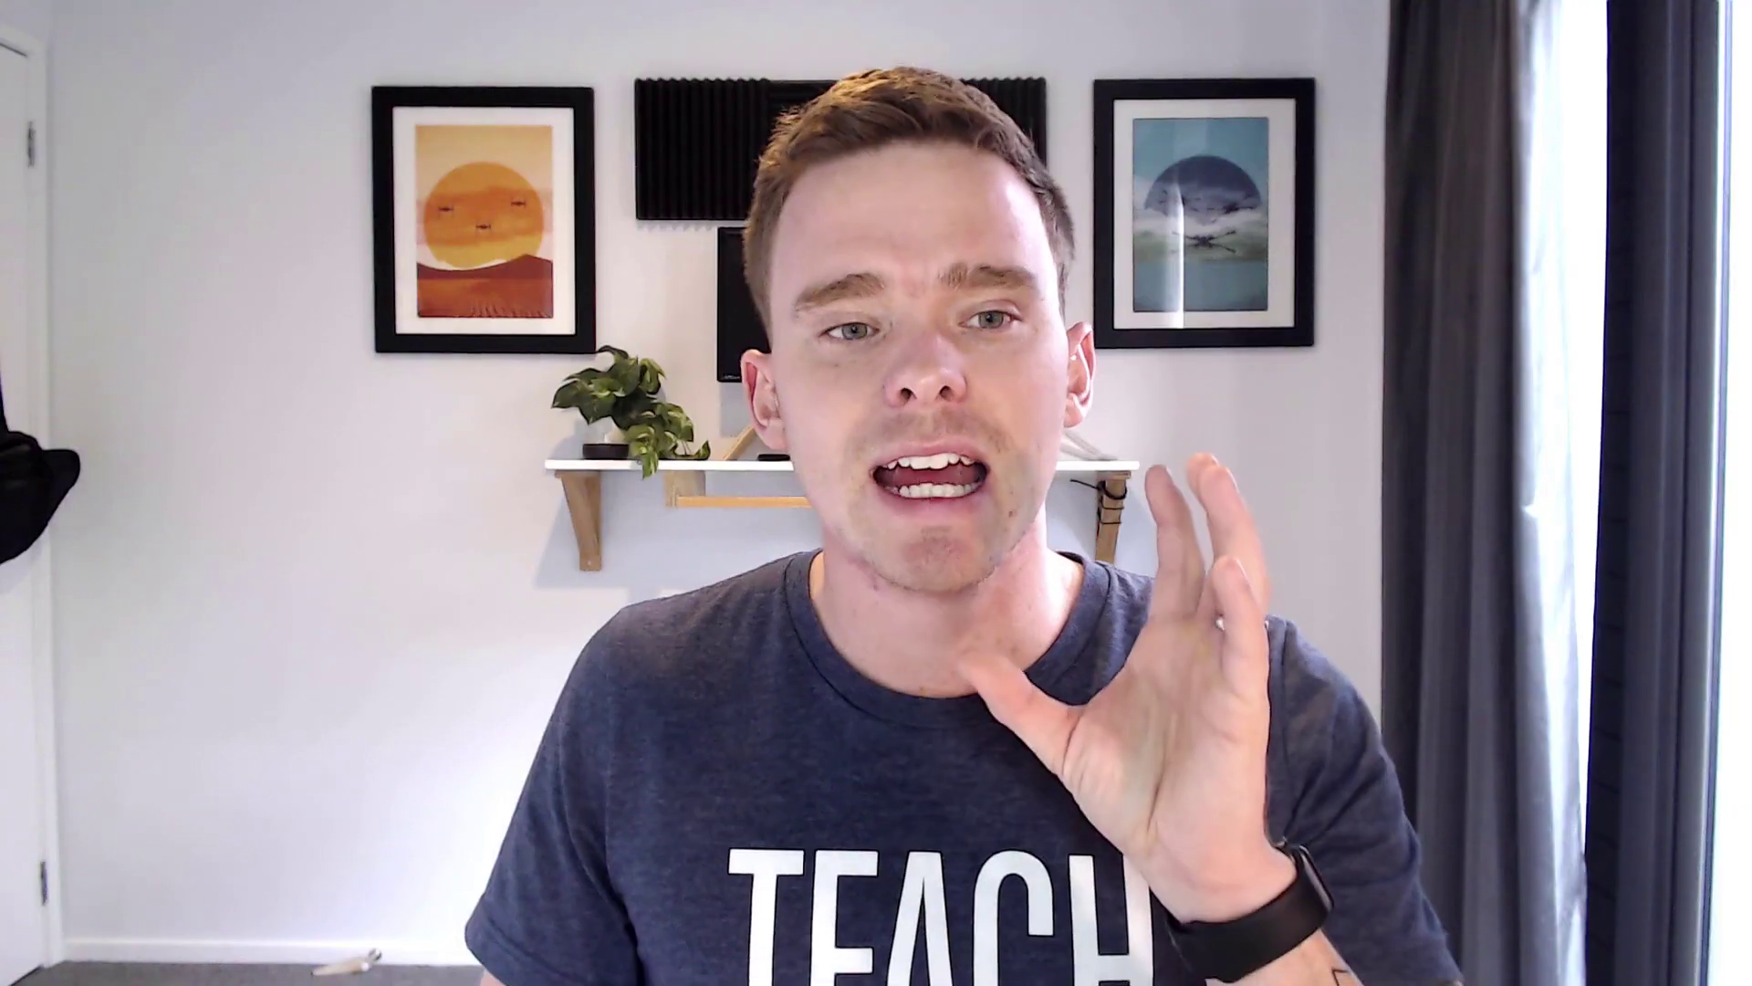